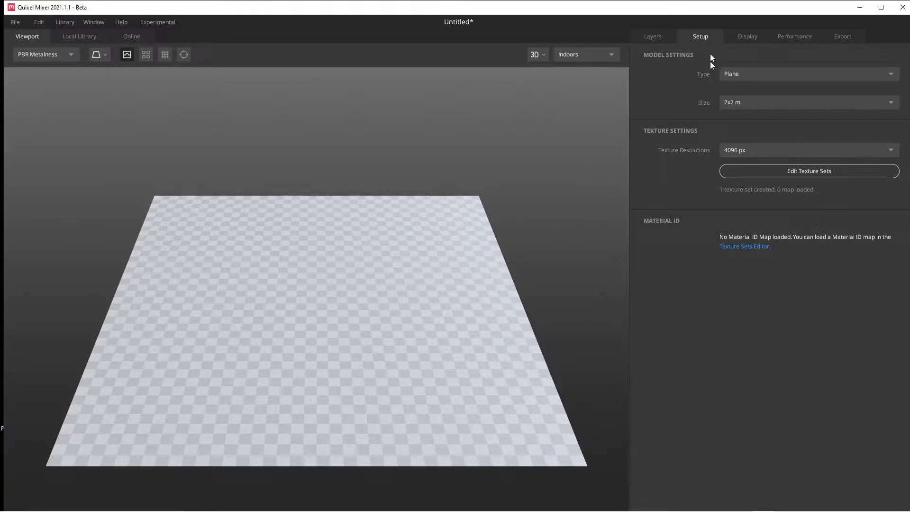
Switch the model type from the plane to a custom model and load CUBE.fbx
{"action": "left_click", "coordinate": [871, 72]}
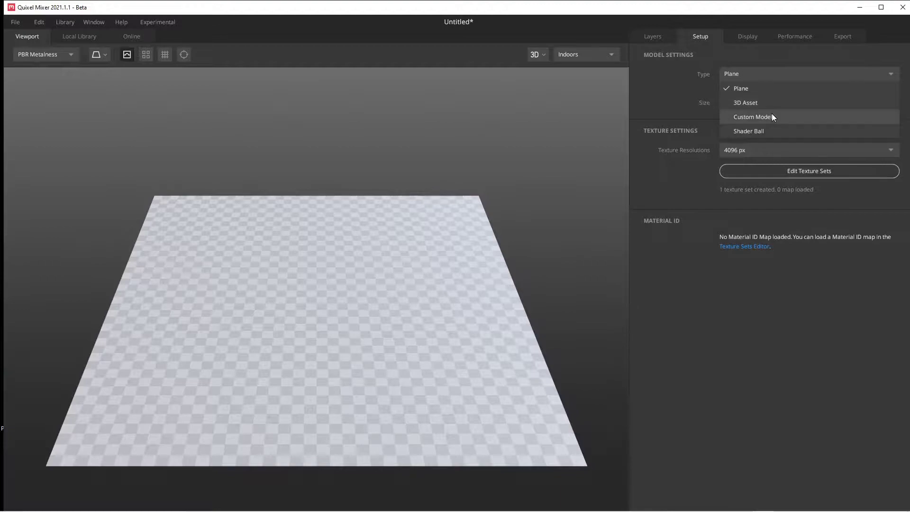
{"action": "left_click", "coordinate": [744, 119]}
{"action": "left_click", "coordinate": [148, 234]}
{"action": "left_click", "coordinate": [144, 246]}
{"action": "scroll", "coordinate": [273, 275], "scroll_direction": "down", "scroll_amount": 10}
{"action": "left_click", "coordinate": [215, 321]}
{"action": "double_click", "coordinate": [214, 321]}
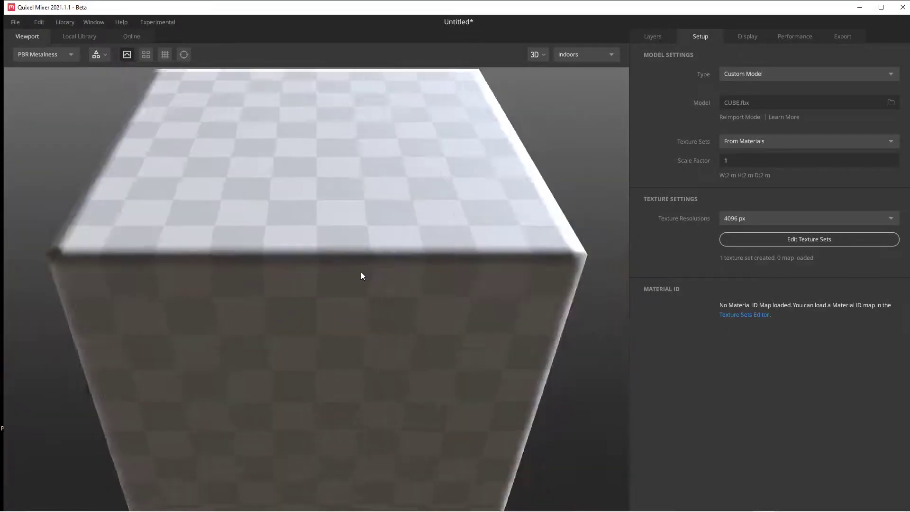
Examine the imported cube from several angles and distances, and bring up the mix's layer stack
{"action": "left_click_drag", "start_coordinate": [393, 281], "coordinate": [298, 278]}
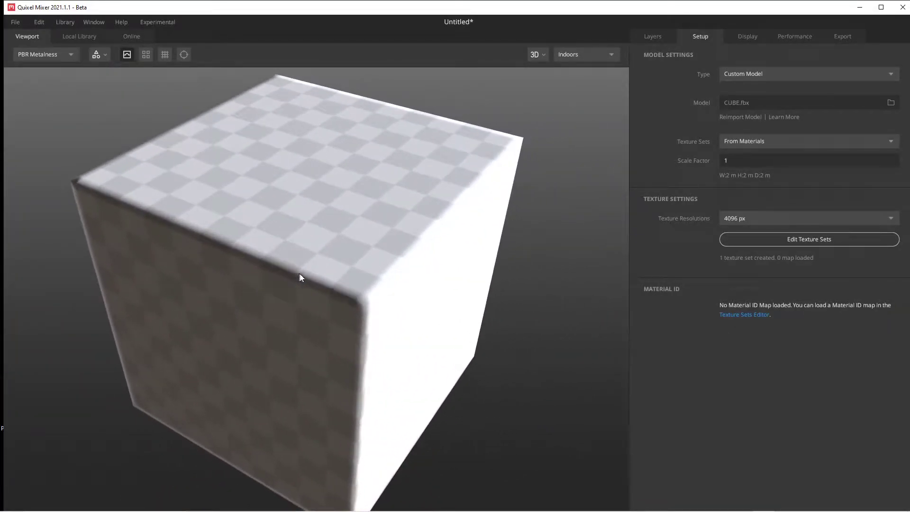
{"action": "left_click_drag", "start_coordinate": [356, 288], "coordinate": [315, 257]}
{"action": "scroll", "coordinate": [354, 248], "scroll_direction": "down", "scroll_amount": 3}
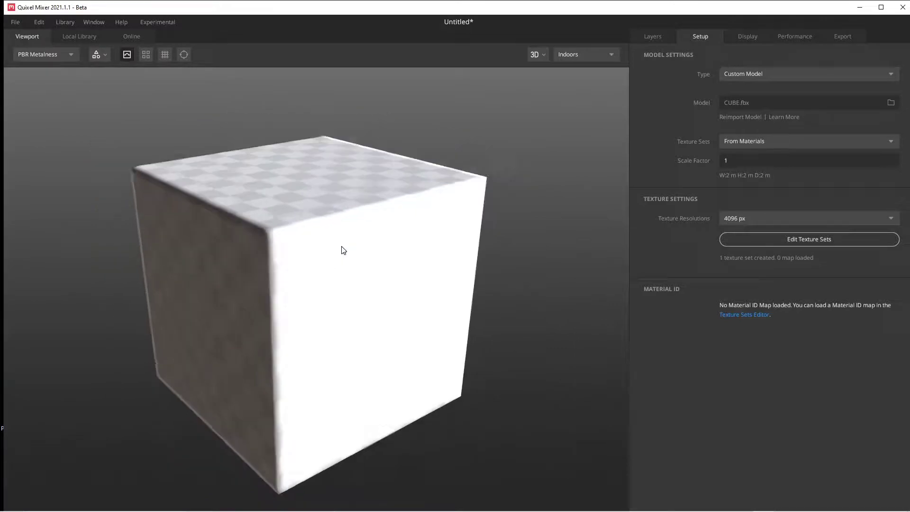
{"action": "scroll", "coordinate": [344, 254], "scroll_direction": "up", "scroll_amount": 3}
{"action": "left_click_drag", "start_coordinate": [335, 256], "coordinate": [323, 272]}
{"action": "middle_click_drag", "start_coordinate": [324, 272], "coordinate": [383, 308]}
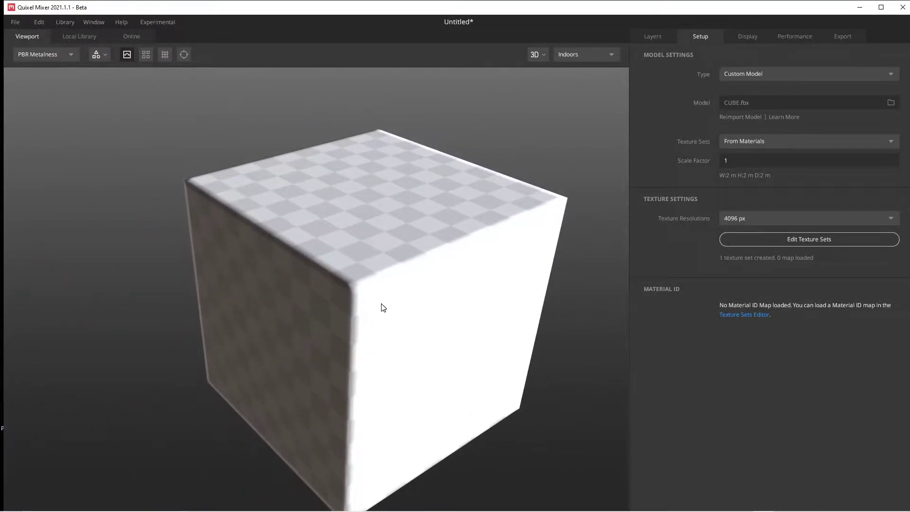
{"action": "scroll", "coordinate": [380, 305], "scroll_direction": "up", "scroll_amount": 1}
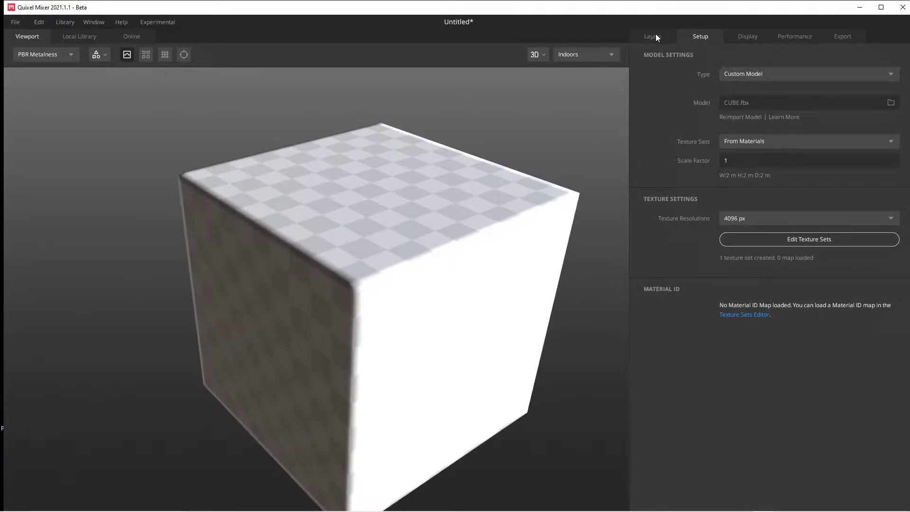
{"action": "left_click", "coordinate": [661, 39]}
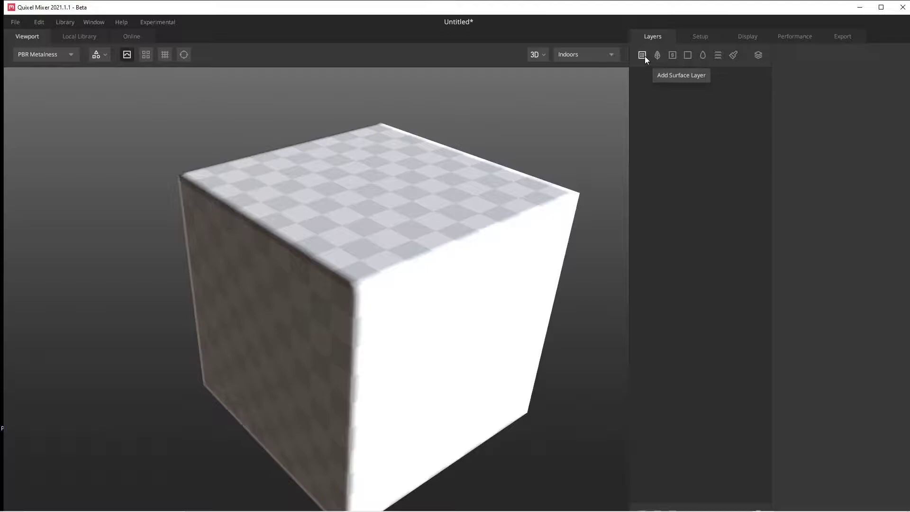
{"action": "scroll", "coordinate": [403, 322], "scroll_direction": "down", "scroll_amount": 3}
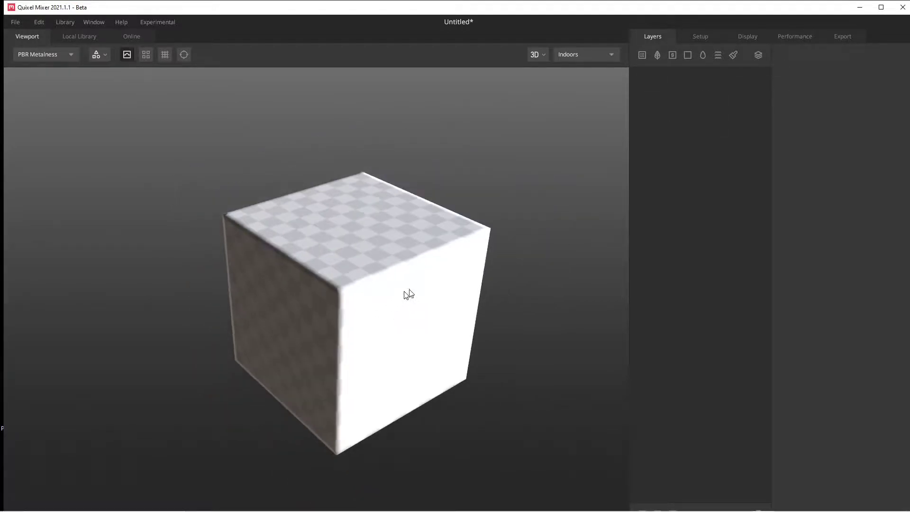
{"action": "mouse_move", "coordinate": [427, 290]}
{"action": "left_mouse_down"}
{"action": "mouse_move", "coordinate": [417, 286]}
{"action": "mouse_move", "coordinate": [472, 291]}
{"action": "mouse_move", "coordinate": [439, 289]}
{"action": "left_mouse_up"}
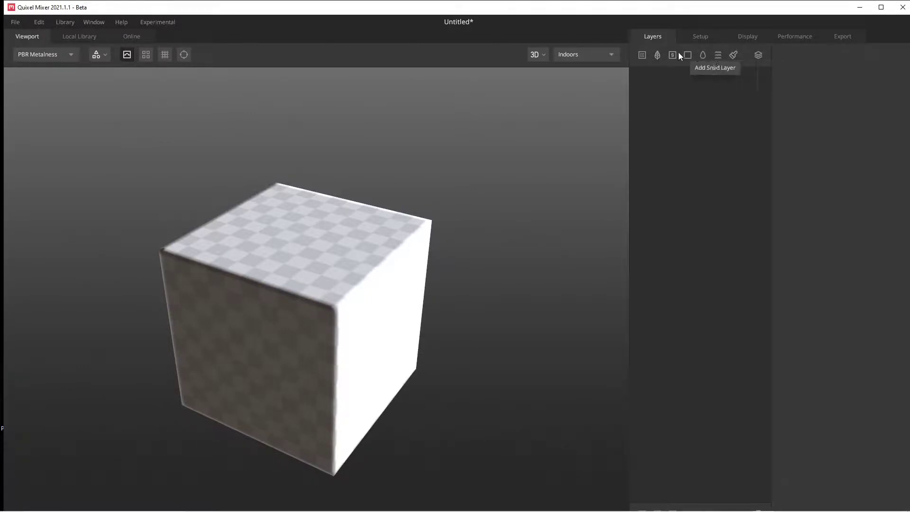
Add a surface layer using the Narrow Wooden Planks material from the local library
{"action": "left_click", "coordinate": [74, 40]}
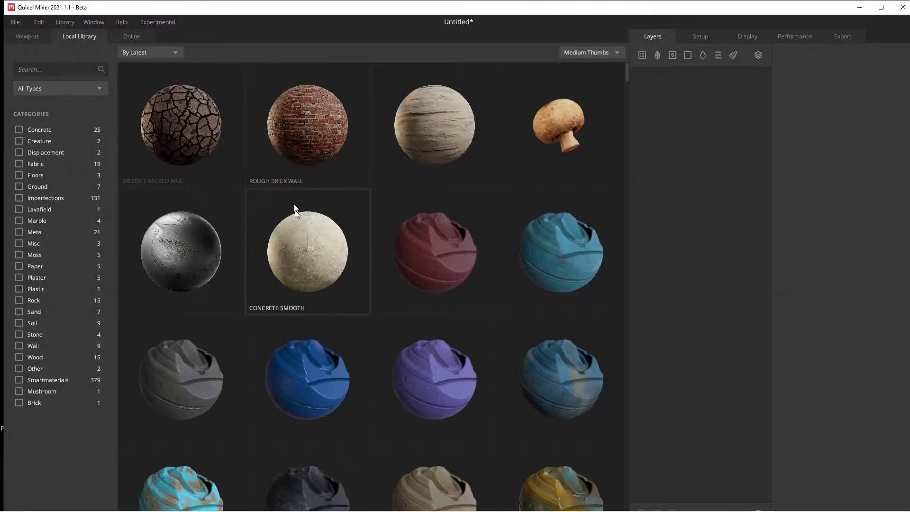
{"action": "left_click", "coordinate": [29, 38]}
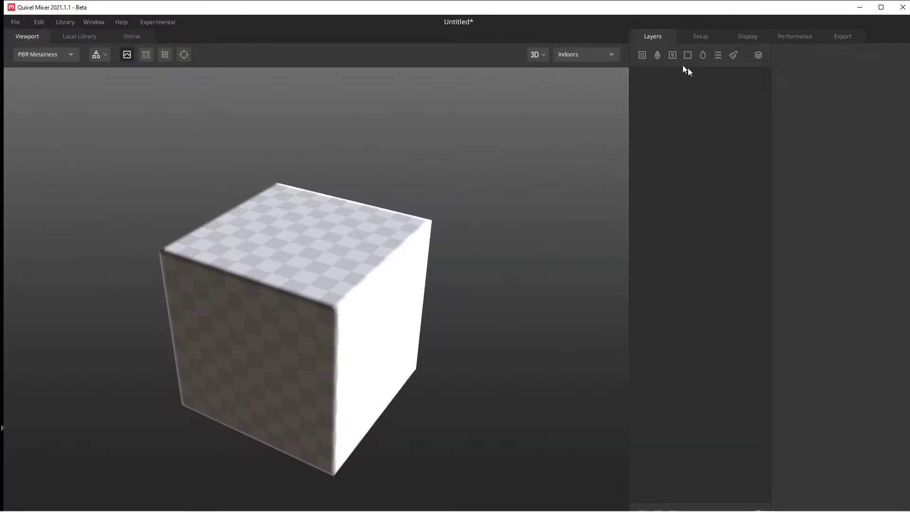
{"action": "left_click", "coordinate": [642, 55]}
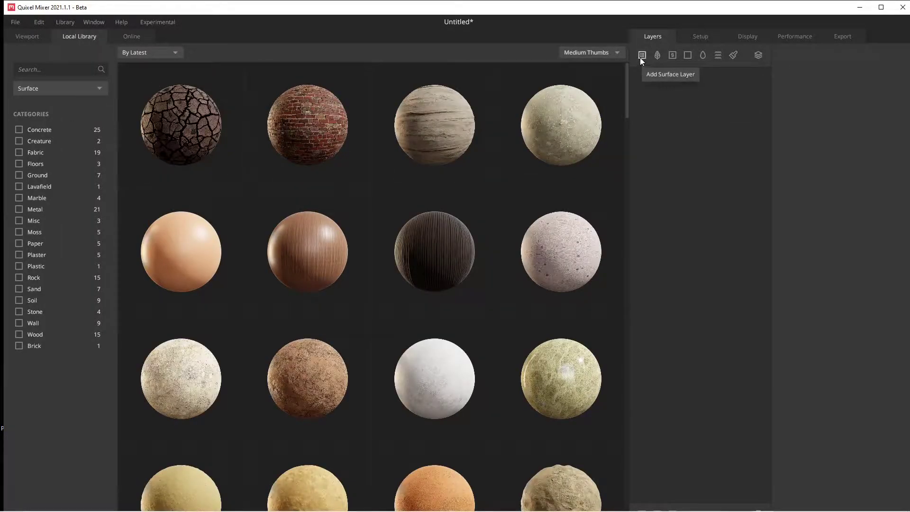
{"action": "left_click", "coordinate": [84, 90]}
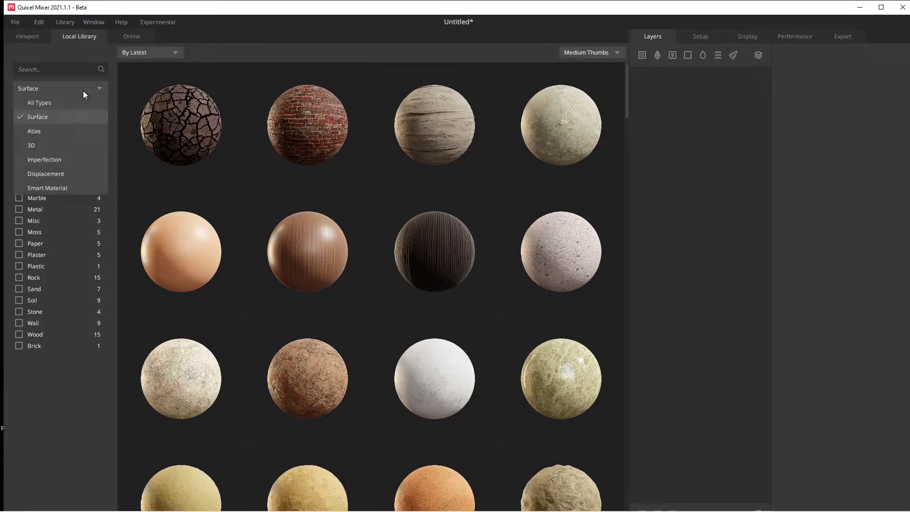
{"action": "left_click", "coordinate": [85, 102]}
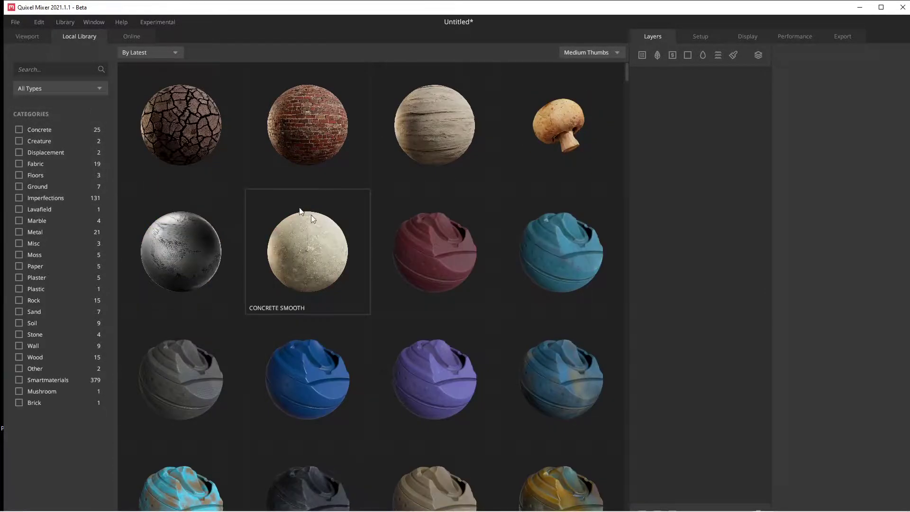
{"action": "left_click", "coordinate": [93, 88]}
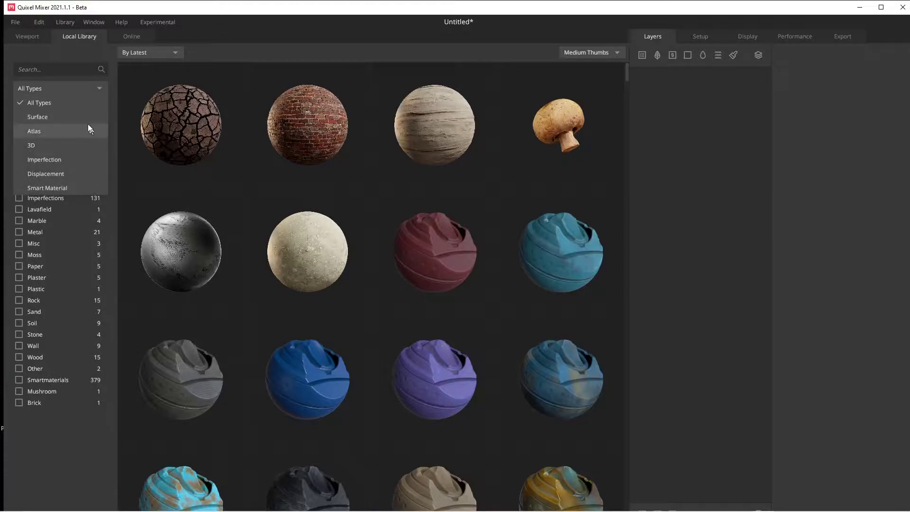
{"action": "left_click", "coordinate": [87, 120]}
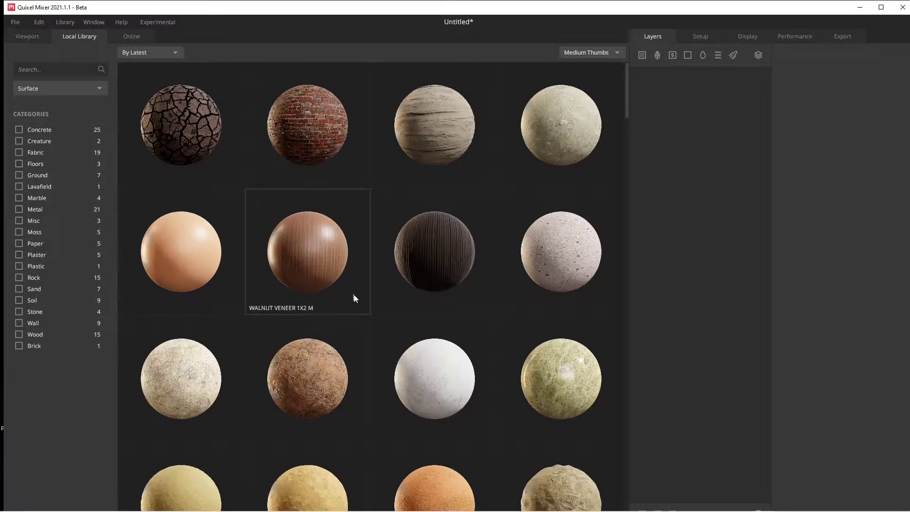
{"action": "left_click", "coordinate": [440, 284]}
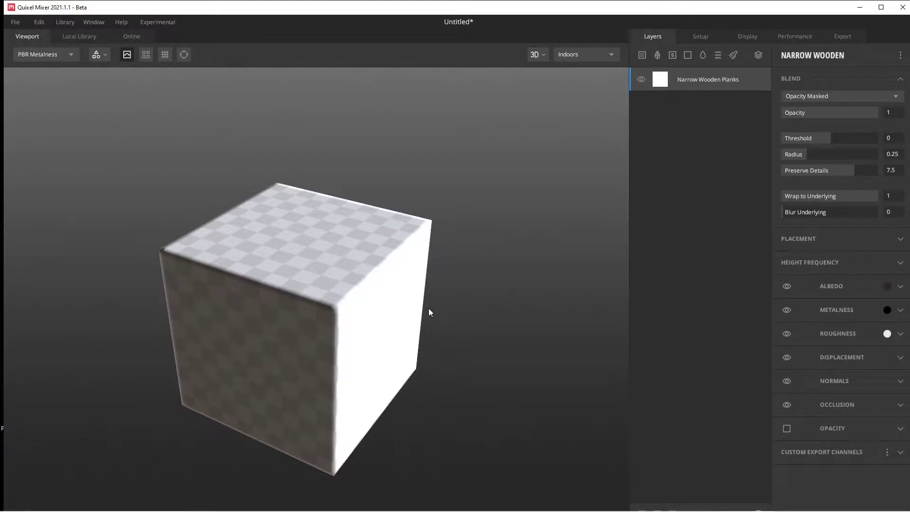
Inspect the planks on the cube up close and compare it with the Narrow Wooden Planks layer hidden and shown
{"action": "scroll", "coordinate": [405, 308], "scroll_direction": "up", "scroll_amount": 5}
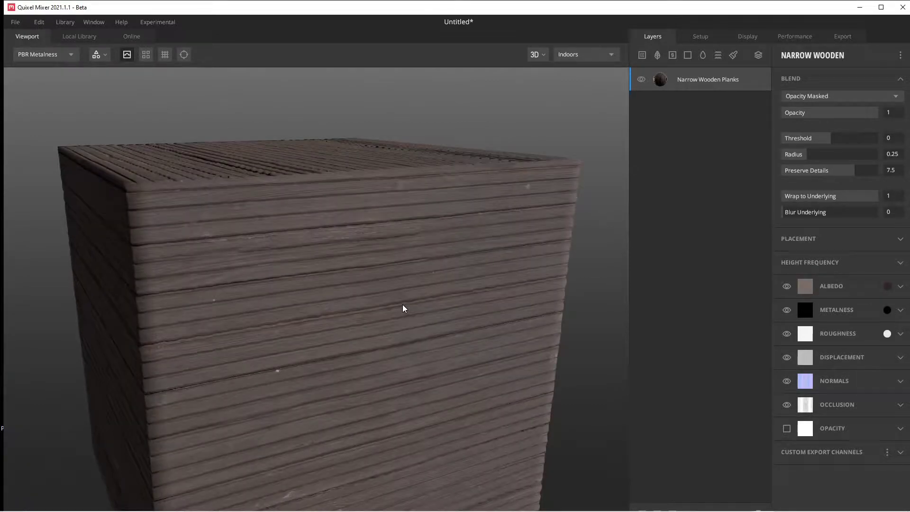
{"action": "scroll", "coordinate": [404, 309], "scroll_direction": "down", "scroll_amount": 5}
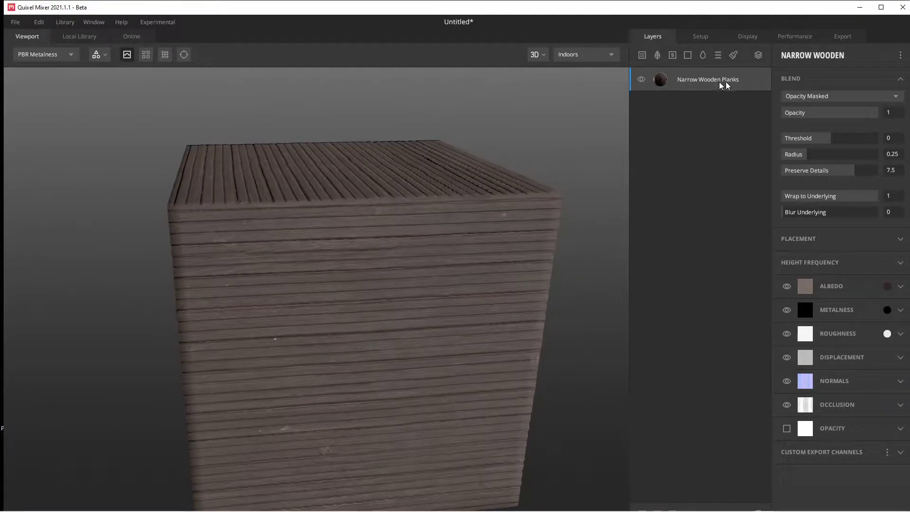
{"action": "left_click", "coordinate": [642, 81]}
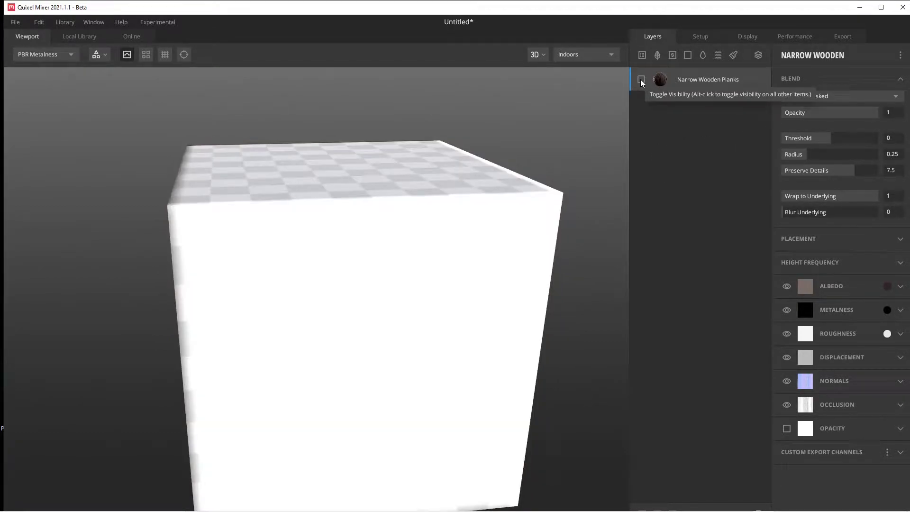
{"action": "left_click", "coordinate": [642, 81]}
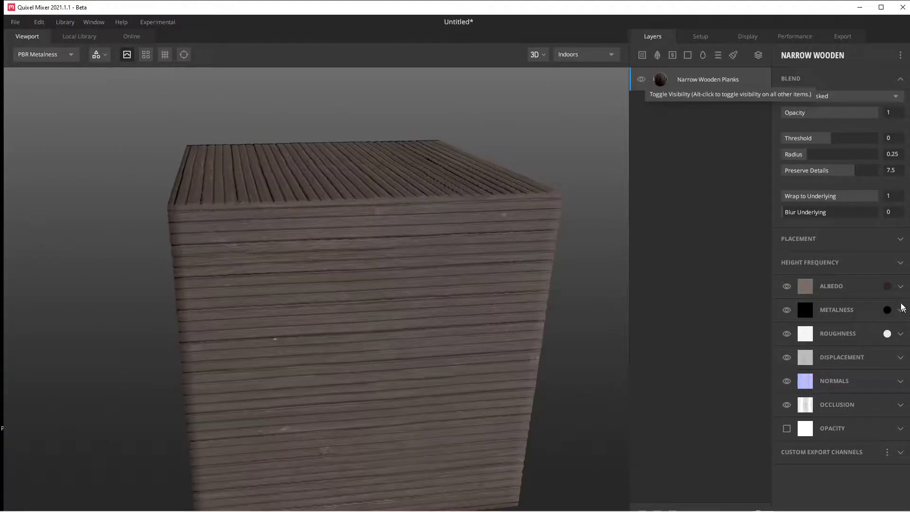
Set the planks layer's box projection scale to 33, and delete the Narrow Wooden Planks layer
{"action": "left_click", "coordinate": [899, 240]}
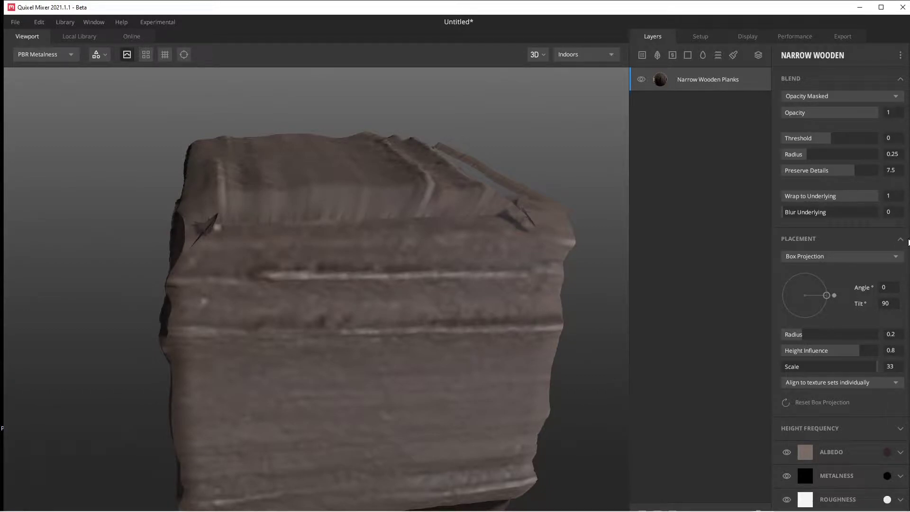
{"action": "left_click", "coordinate": [903, 241]}
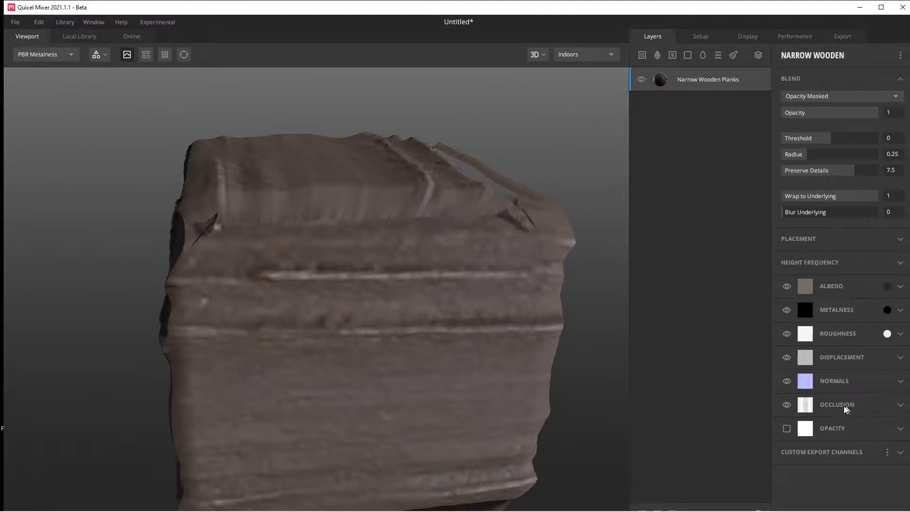
{"action": "key", "text": "Delete"}
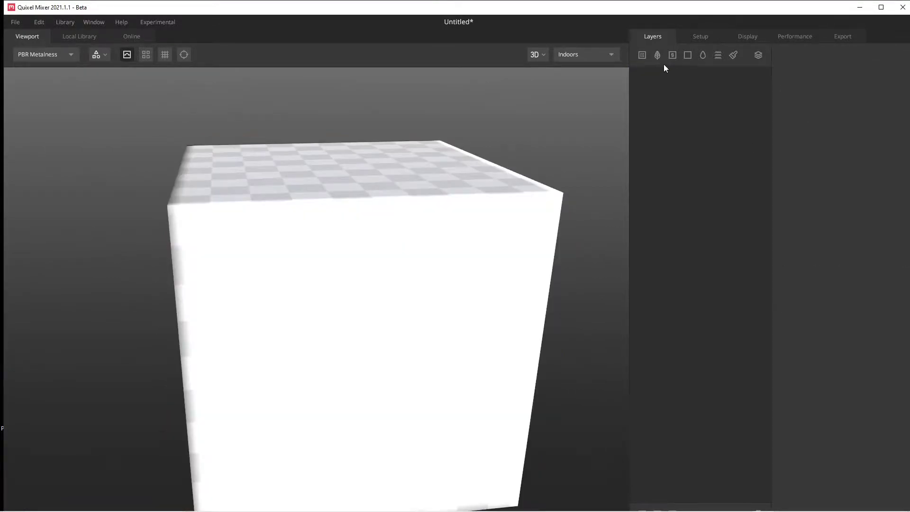
Add a surface layer using the Cracked Beach Rock 2X2 M material from the local library
{"action": "left_click", "coordinate": [642, 55]}
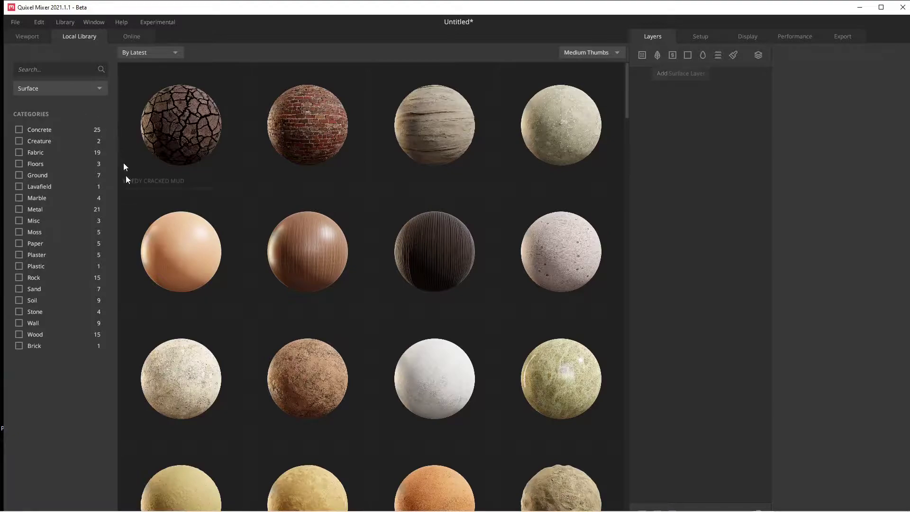
{"action": "left_click", "coordinate": [93, 87]}
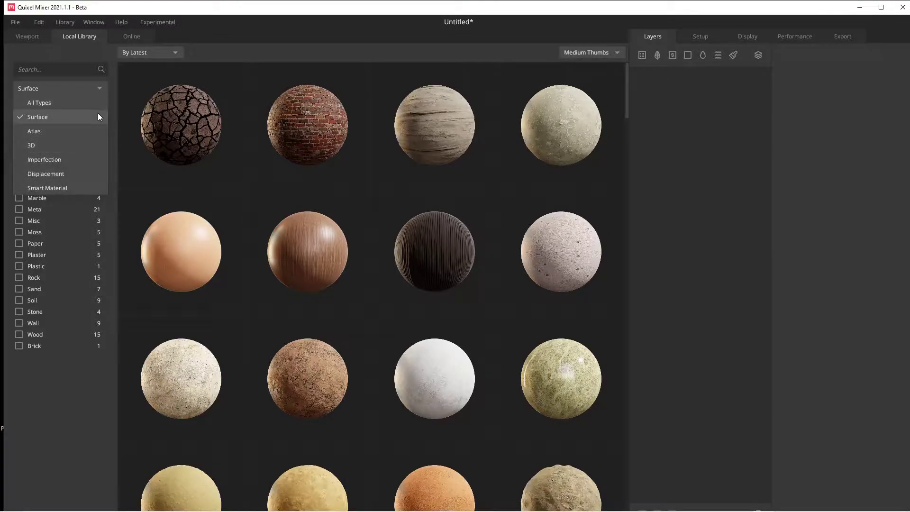
{"action": "left_click", "coordinate": [97, 117]}
{"action": "scroll", "coordinate": [167, 276], "scroll_direction": "down", "scroll_amount": 2}
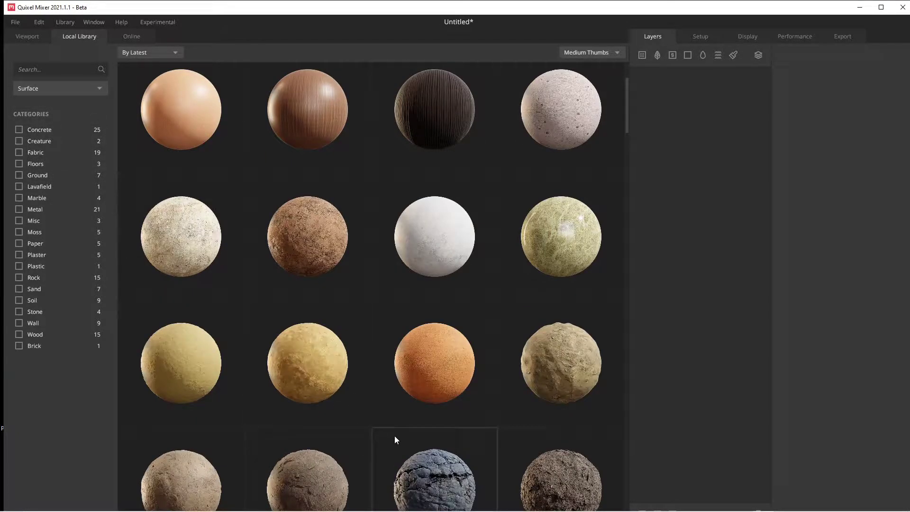
{"action": "scroll", "coordinate": [396, 439], "scroll_direction": "down", "scroll_amount": 2}
{"action": "left_click", "coordinate": [456, 436]}
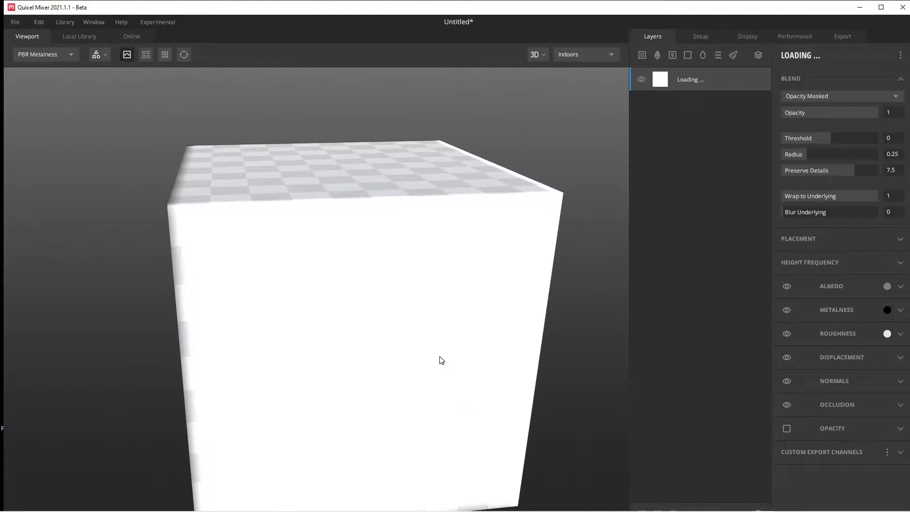
Examine the surface relief of the rock-covered cube from several angles
{"action": "scroll", "coordinate": [437, 356], "scroll_direction": "down", "scroll_amount": 5}
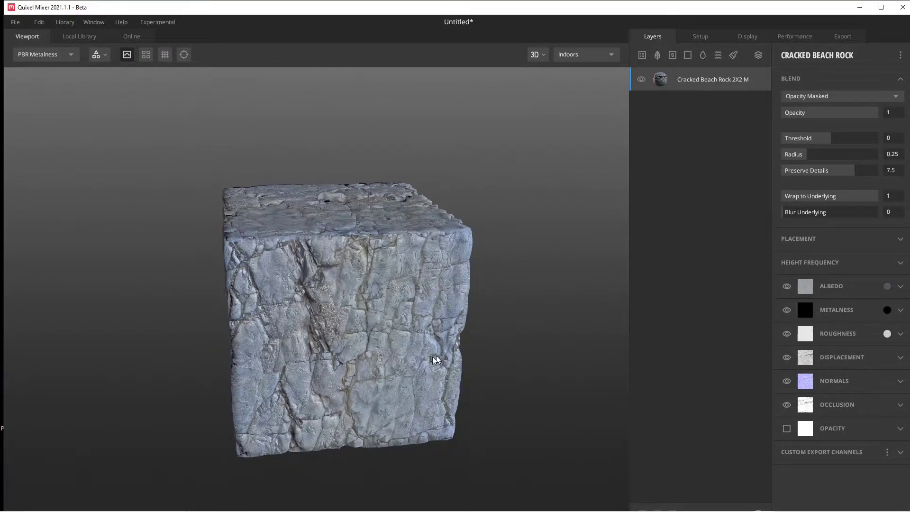
{"action": "left_click_drag", "start_coordinate": [352, 339], "coordinate": [332, 260]}
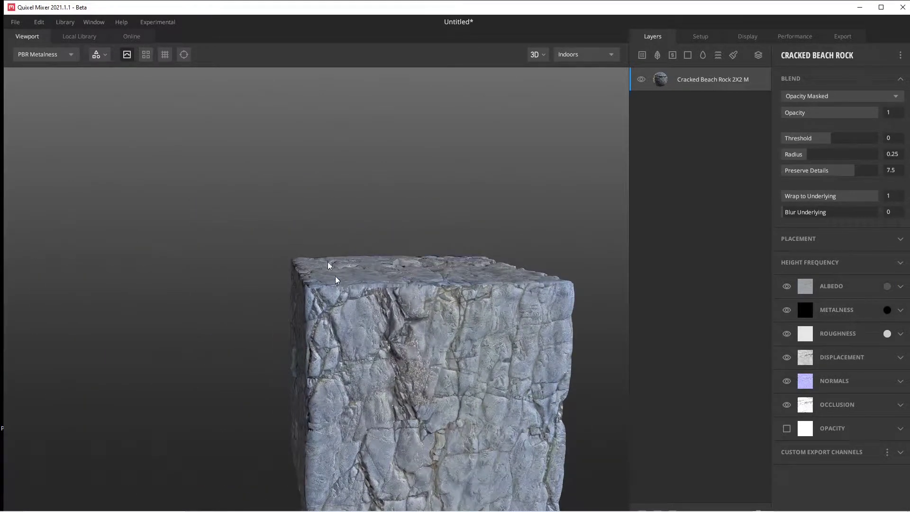
{"action": "left_click_drag", "start_coordinate": [433, 284], "coordinate": [459, 287]}
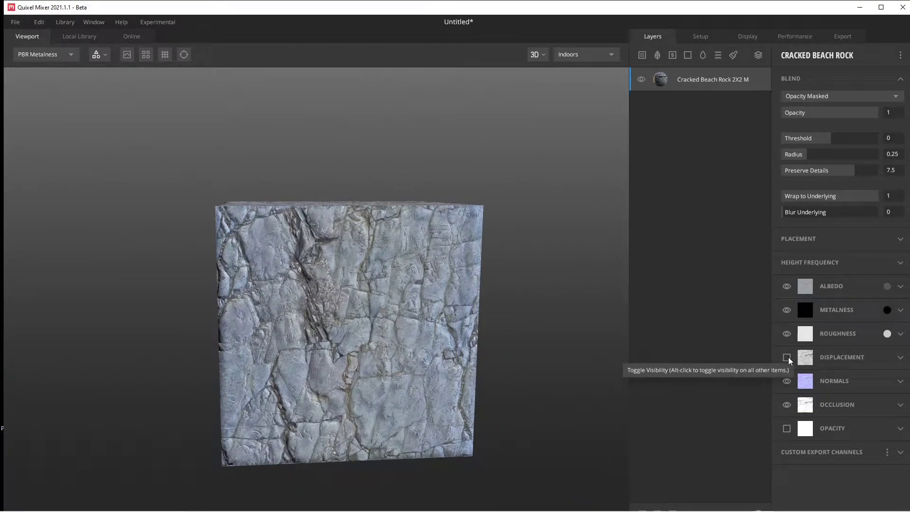
{"action": "left_click_drag", "start_coordinate": [468, 255], "coordinate": [456, 270]}
Compare the rock cube with viewport displacement on and off from different sides, leaving displacement off
{"action": "left_click", "coordinate": [127, 55]}
{"action": "left_click_drag", "start_coordinate": [254, 197], "coordinate": [400, 264]}
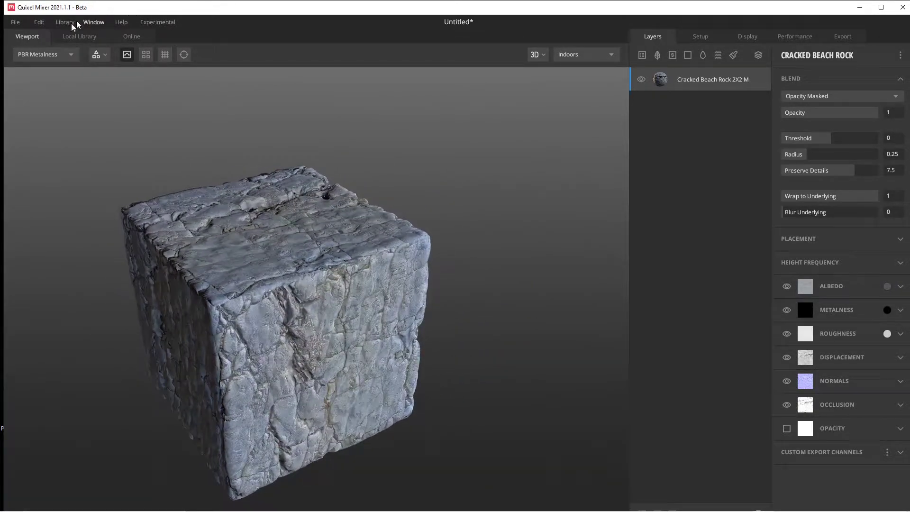
{"action": "left_click", "coordinate": [127, 55]}
{"action": "left_click_drag", "start_coordinate": [266, 214], "coordinate": [405, 232]}
{"action": "left_click", "coordinate": [127, 54]}
{"action": "left_click", "coordinate": [127, 55]}
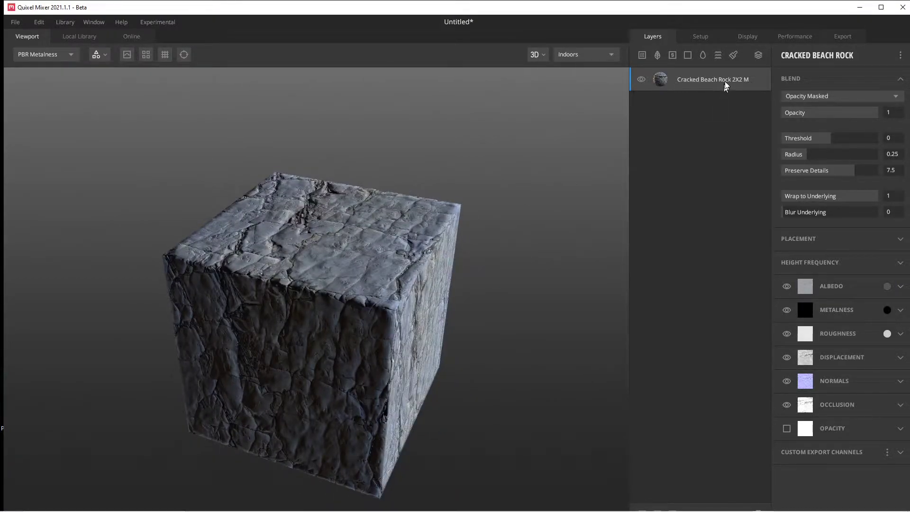
Delete the Cracked Beach Rock 2X2 M layer, and filter the local library to 3D assets after checking Atlas
{"action": "key", "text": "Delete"}
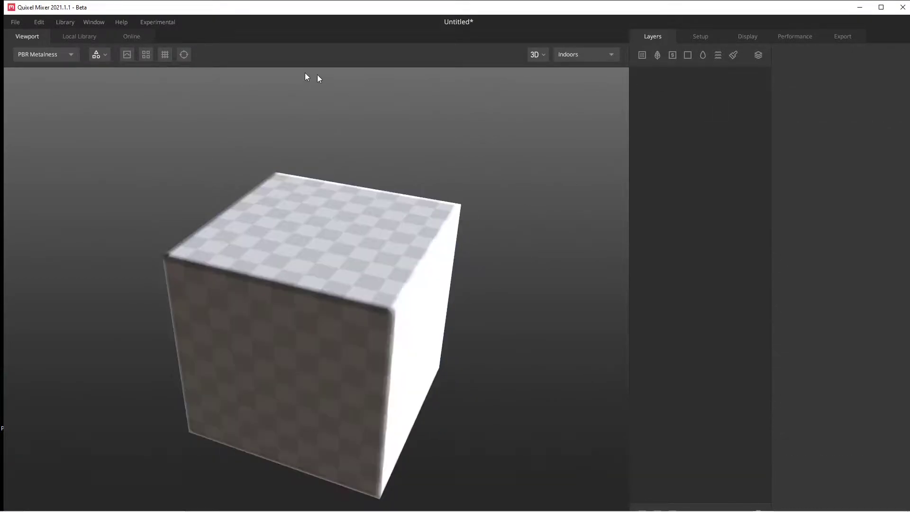
{"action": "left_click", "coordinate": [91, 41]}
{"action": "left_click", "coordinate": [92, 92]}
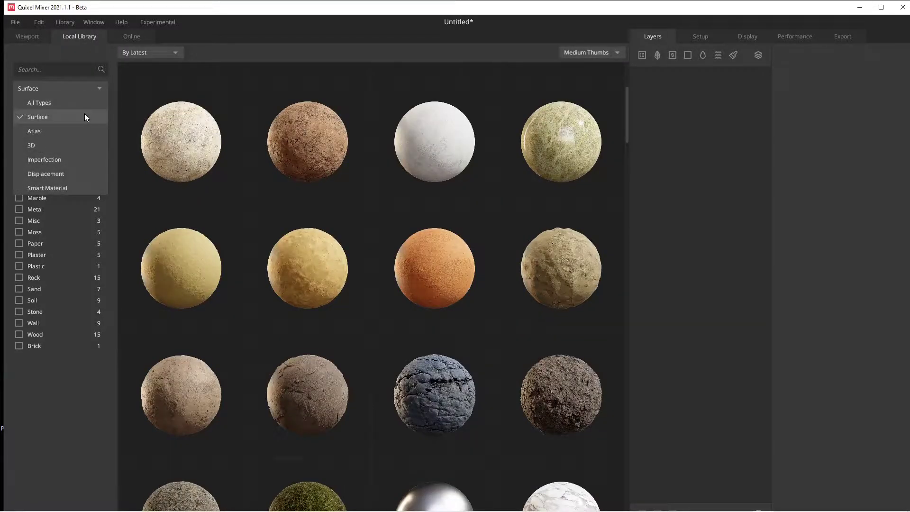
{"action": "left_click", "coordinate": [91, 128]}
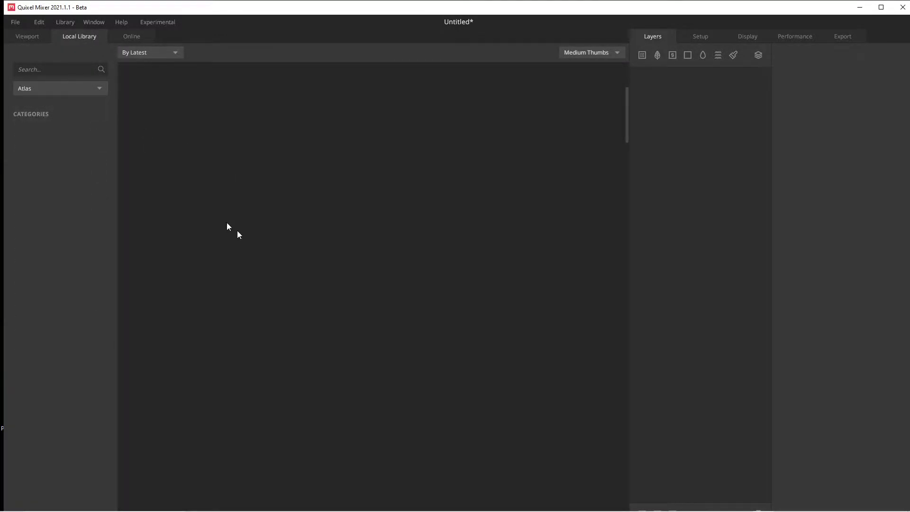
{"action": "left_click", "coordinate": [101, 94]}
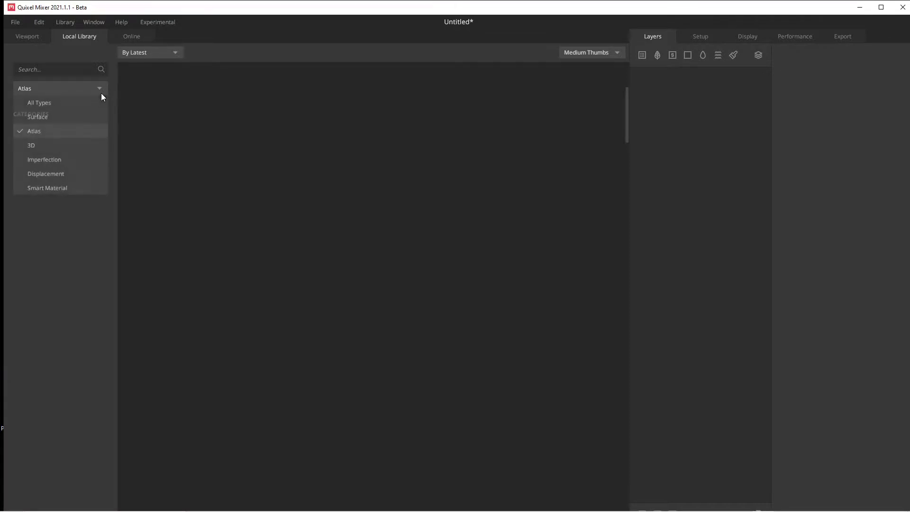
{"action": "left_click", "coordinate": [86, 146]}
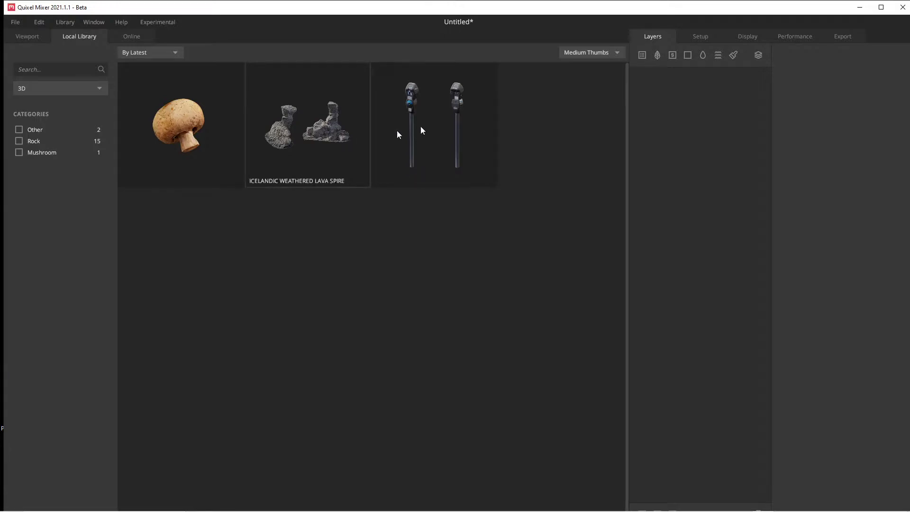
Load the Parking Meter 3D asset as the model in place of the custom mesh and inspect it
{"action": "left_click", "coordinate": [440, 126]}
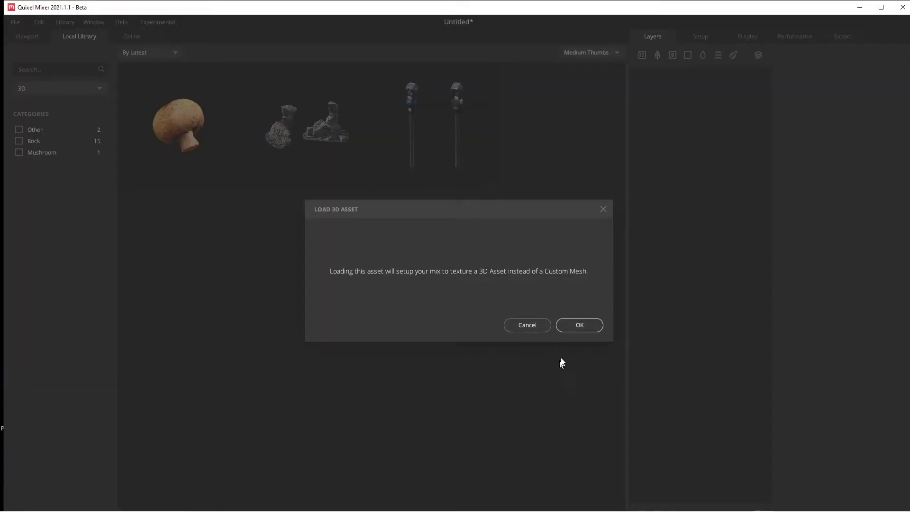
{"action": "left_click", "coordinate": [579, 325]}
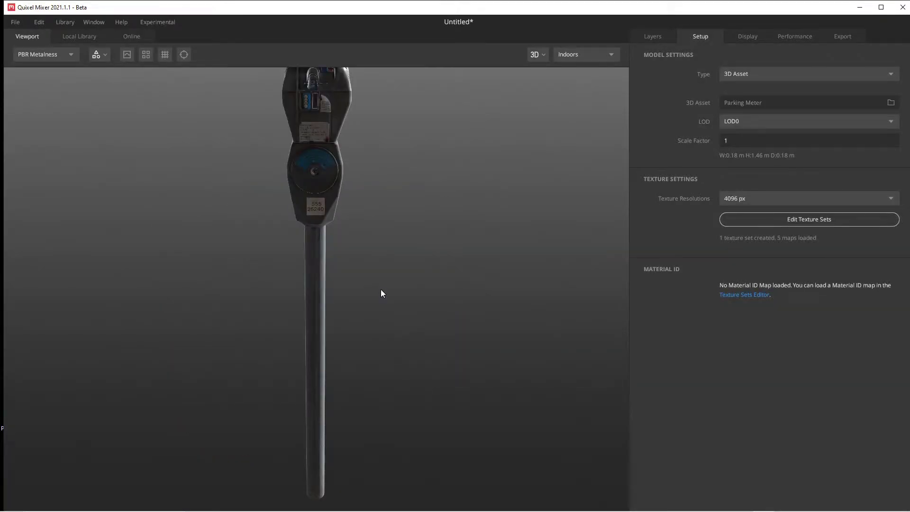
{"action": "left_click_drag", "start_coordinate": [388, 252], "coordinate": [348, 286]}
{"action": "scroll", "coordinate": [382, 239], "scroll_direction": "up", "scroll_amount": 3}
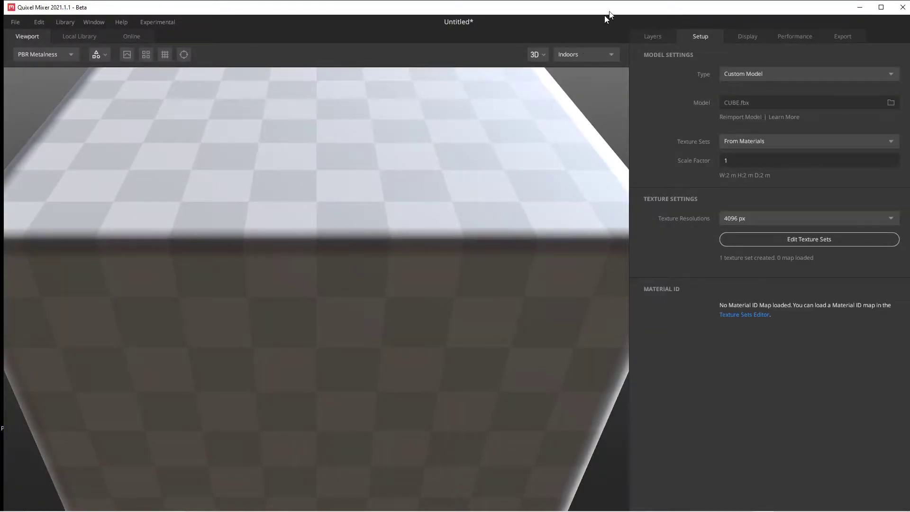
Filter the local library to Imperfection assets for the cube's empty layer stack
{"action": "left_click", "coordinate": [656, 38]}
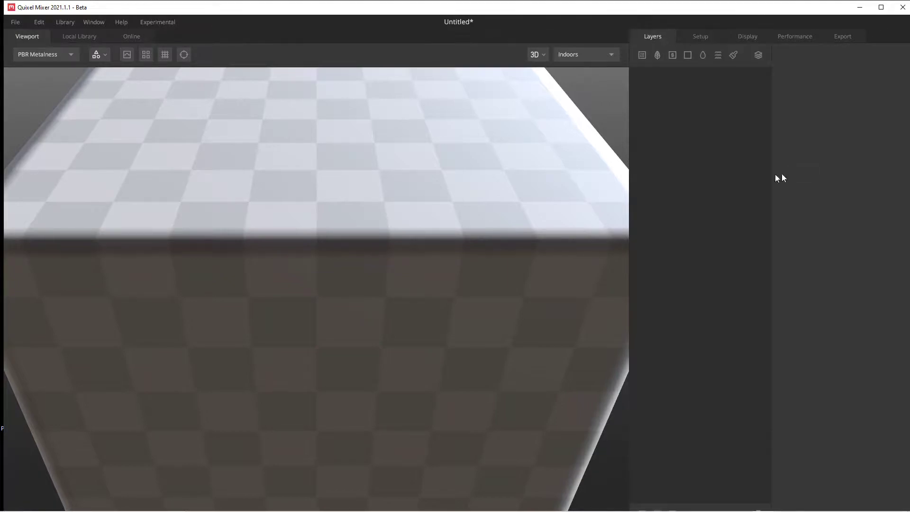
{"action": "left_click", "coordinate": [81, 39]}
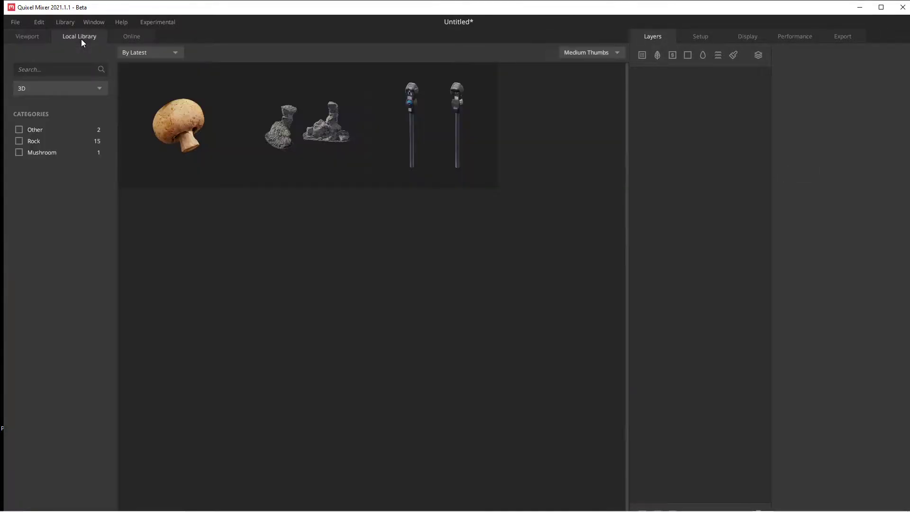
{"action": "left_click", "coordinate": [100, 90]}
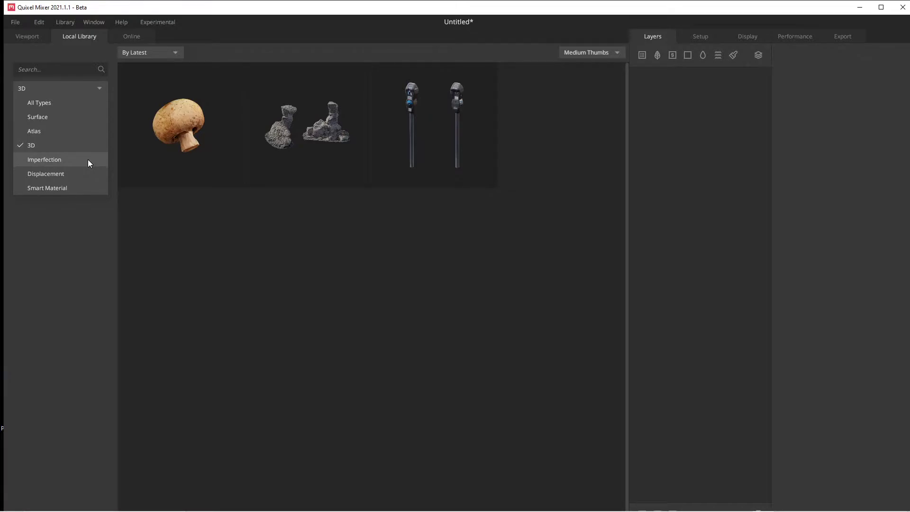
{"action": "left_click", "coordinate": [88, 162]}
Browse the imperfection materials and add the Grain imperfection as a layer on the cube
{"action": "scroll", "coordinate": [359, 225], "scroll_direction": "down", "scroll_amount": 3}
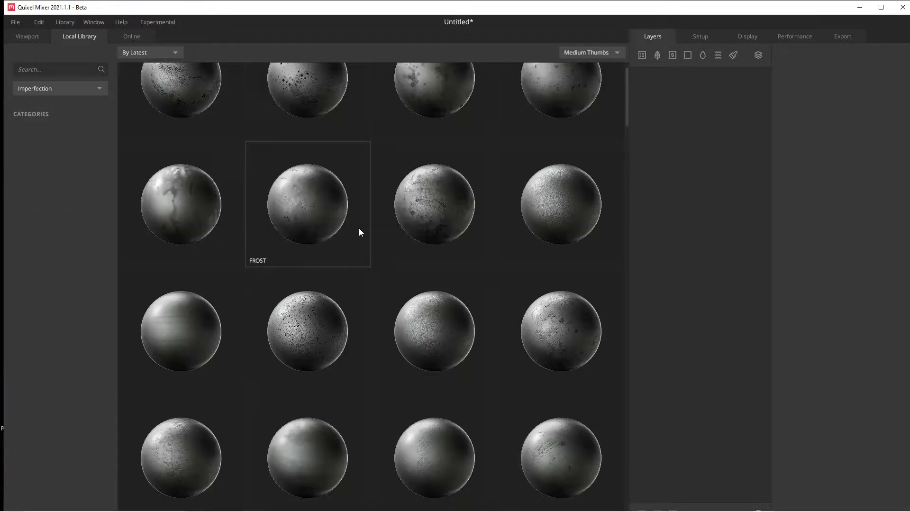
{"action": "scroll", "coordinate": [357, 244], "scroll_direction": "down", "scroll_amount": 5}
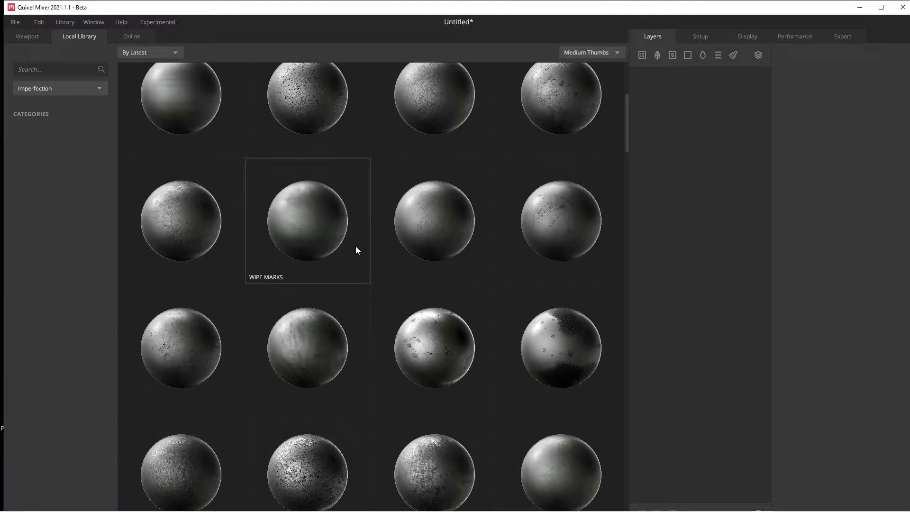
{"action": "scroll", "coordinate": [440, 289], "scroll_direction": "down", "scroll_amount": 3}
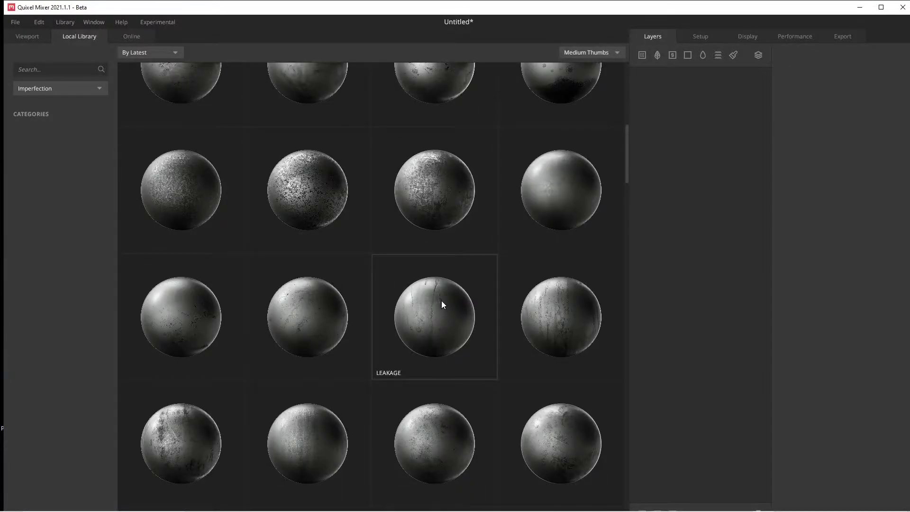
{"action": "scroll", "coordinate": [442, 313], "scroll_direction": "down", "scroll_amount": 1}
{"action": "scroll", "coordinate": [442, 318], "scroll_direction": "down", "scroll_amount": 1}
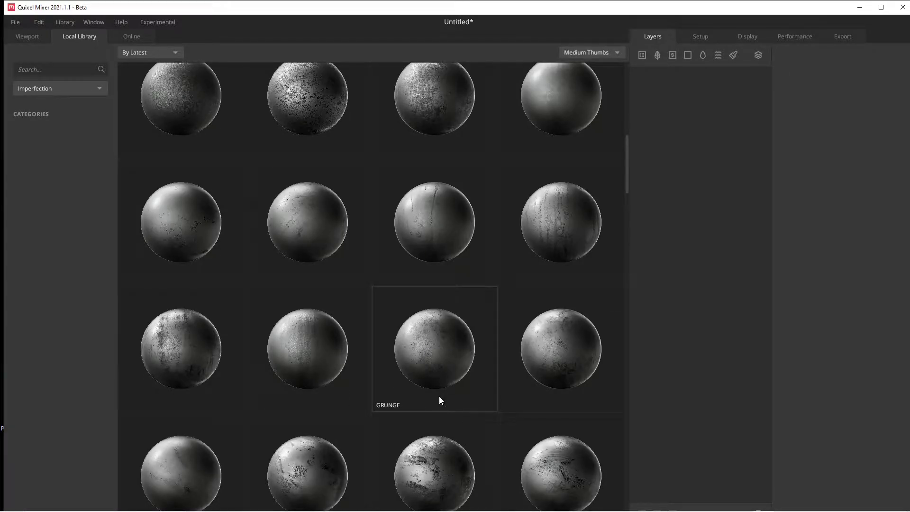
{"action": "scroll", "coordinate": [439, 396], "scroll_direction": "down", "scroll_amount": 1}
{"action": "scroll", "coordinate": [437, 400], "scroll_direction": "down", "scroll_amount": 2}
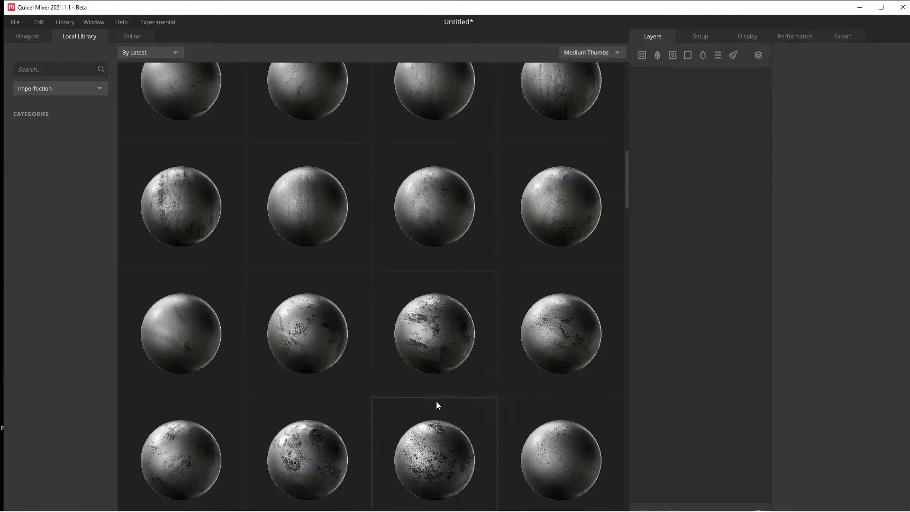
{"action": "scroll", "coordinate": [436, 401], "scroll_direction": "up", "scroll_amount": 1}
{"action": "scroll", "coordinate": [434, 407], "scroll_direction": "down", "scroll_amount": 2}
{"action": "scroll", "coordinate": [348, 380], "scroll_direction": "up", "scroll_amount": 8}
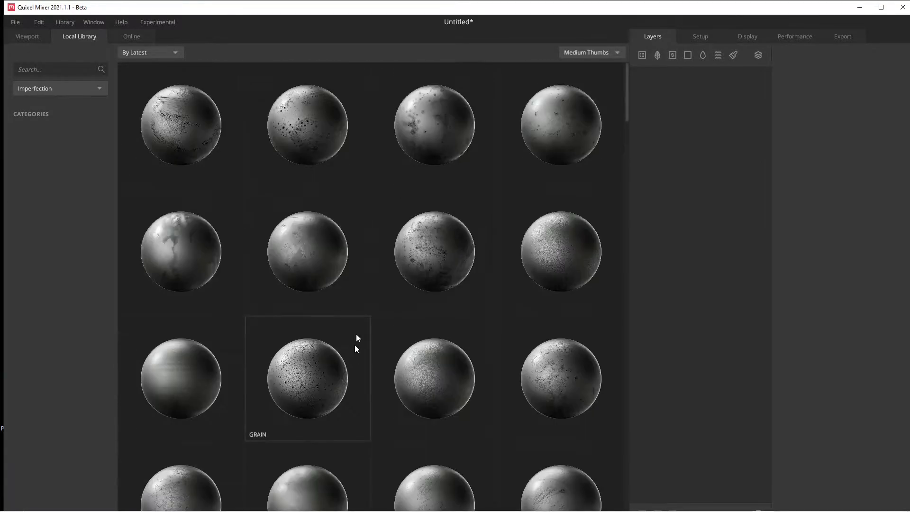
{"action": "left_click", "coordinate": [322, 413]}
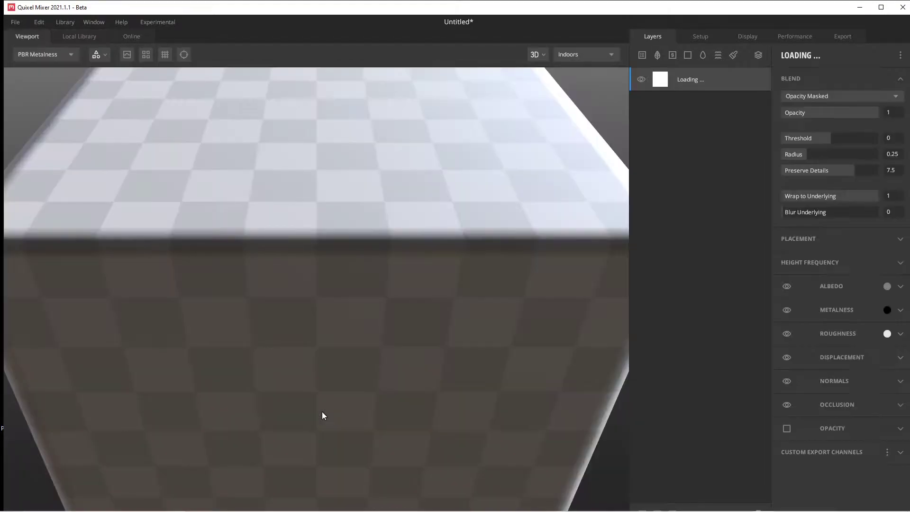
Enable the Grain layer's albedo channel and examine the grain on the cube up close and from different angles
{"action": "scroll", "coordinate": [416, 264], "scroll_direction": "down", "scroll_amount": 5}
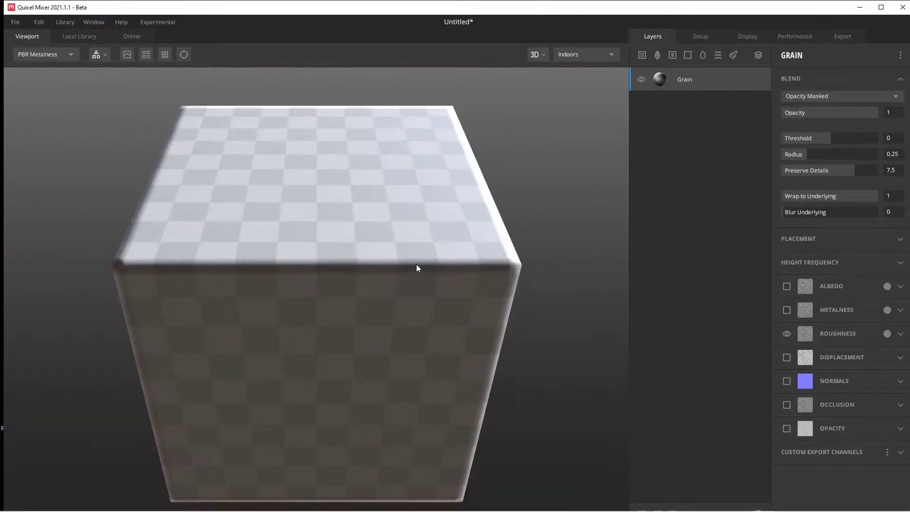
{"action": "mouse_move", "coordinate": [466, 321]}
{"action": "left_mouse_down"}
{"action": "mouse_move", "coordinate": [364, 325]}
{"action": "mouse_move", "coordinate": [469, 319]}
{"action": "left_mouse_up"}
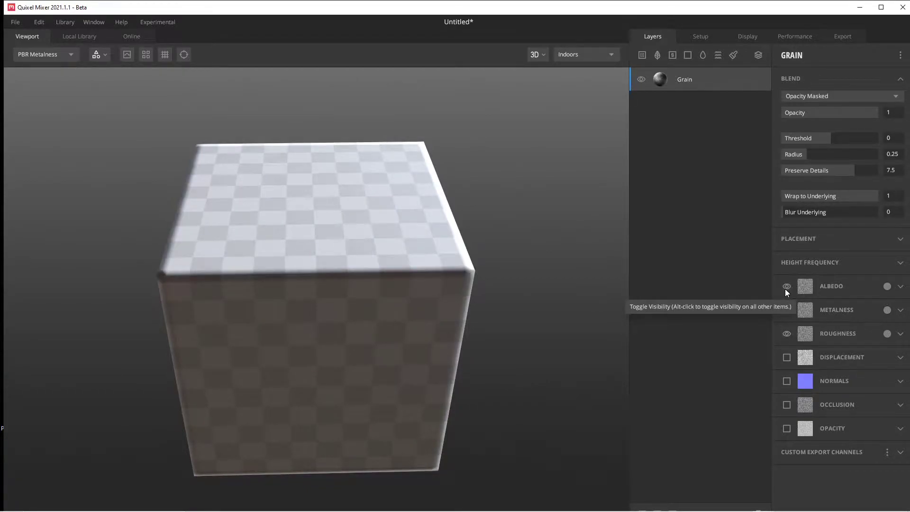
{"action": "left_click_drag", "start_coordinate": [373, 234], "coordinate": [456, 242]}
{"action": "scroll", "coordinate": [194, 216], "scroll_direction": "up", "scroll_amount": 5}
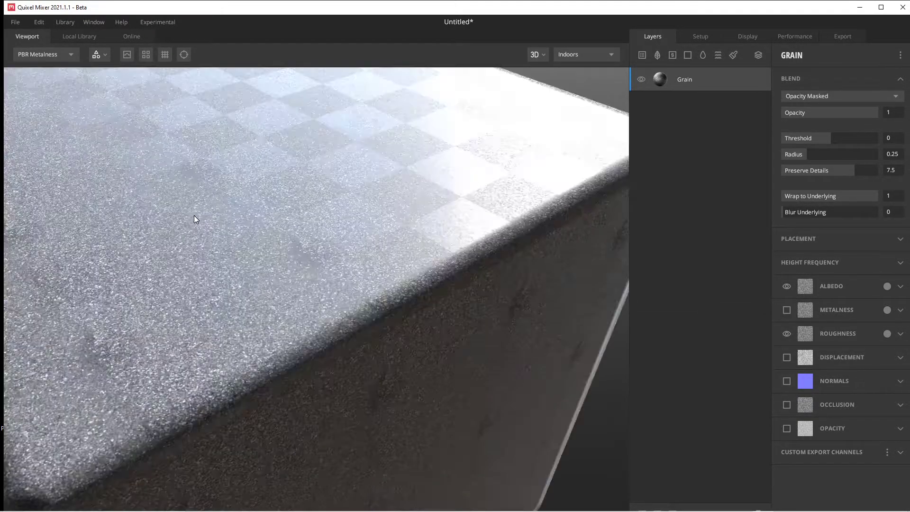
{"action": "scroll", "coordinate": [195, 219], "scroll_direction": "down", "scroll_amount": 5}
{"action": "left_click_drag", "start_coordinate": [195, 220], "coordinate": [290, 255]}
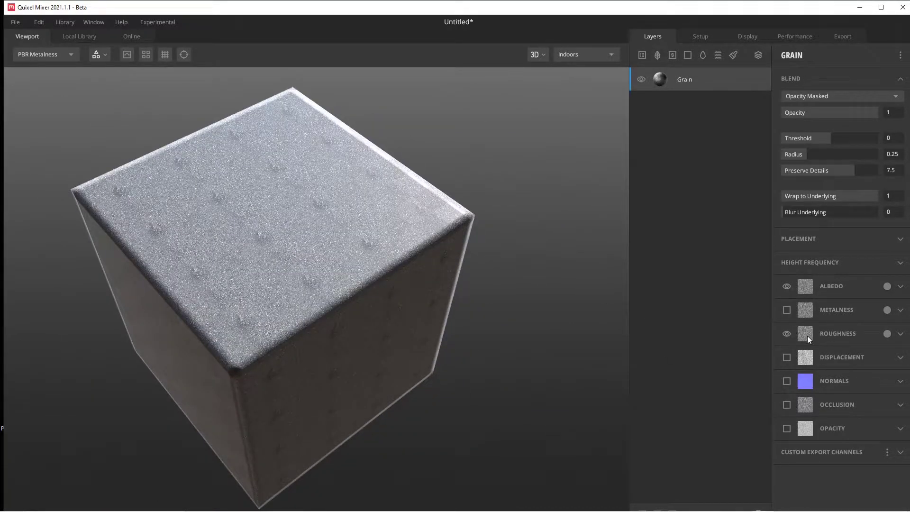
Compare the cube with the Grain layer's roughness channel off and on, leaving it on
{"action": "left_click", "coordinate": [788, 334]}
{"action": "left_click_drag", "start_coordinate": [416, 212], "coordinate": [605, 306]}
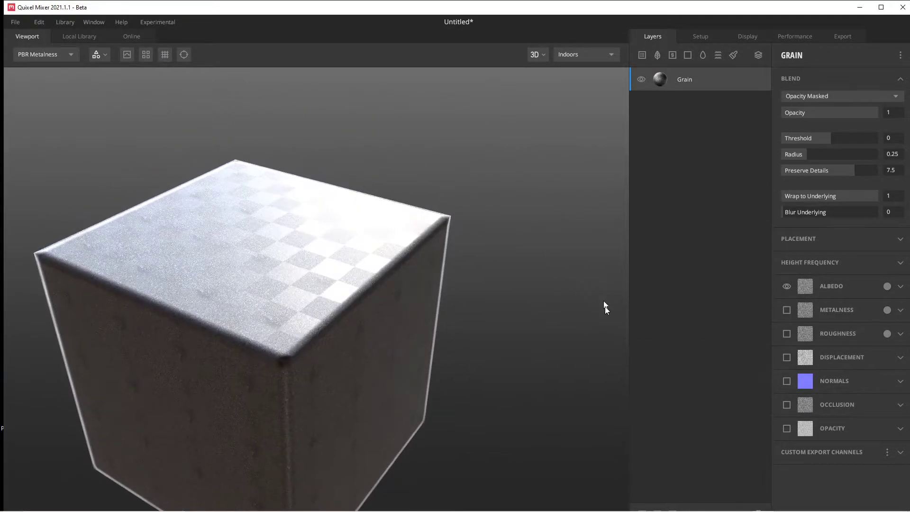
{"action": "left_click", "coordinate": [788, 334]}
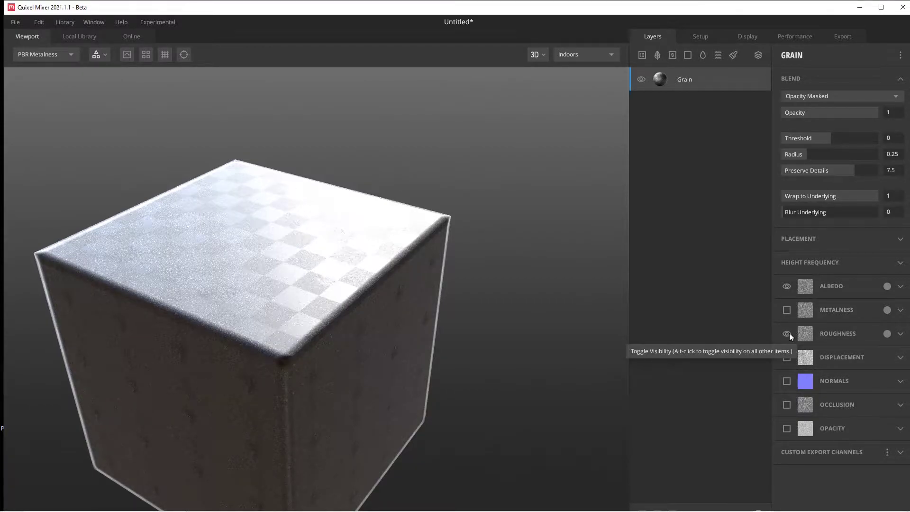
Darken the Grain layer's roughness color to hex 434343 and check the shine from another angle
{"action": "left_click", "coordinate": [887, 334]}
{"action": "left_click", "coordinate": [341, 297]}
{"action": "left_click_drag", "start_coordinate": [341, 299], "coordinate": [321, 307]}
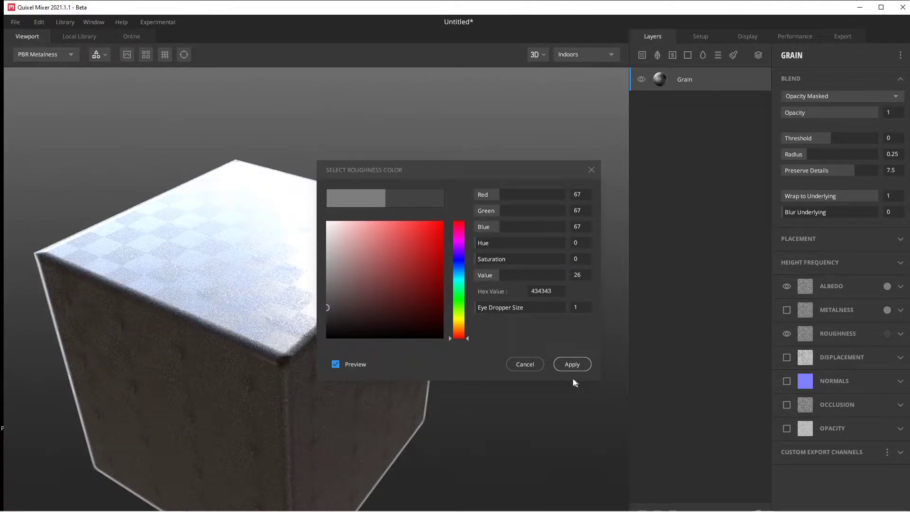
{"action": "left_click", "coordinate": [572, 364]}
{"action": "left_click_drag", "start_coordinate": [521, 360], "coordinate": [387, 341]}
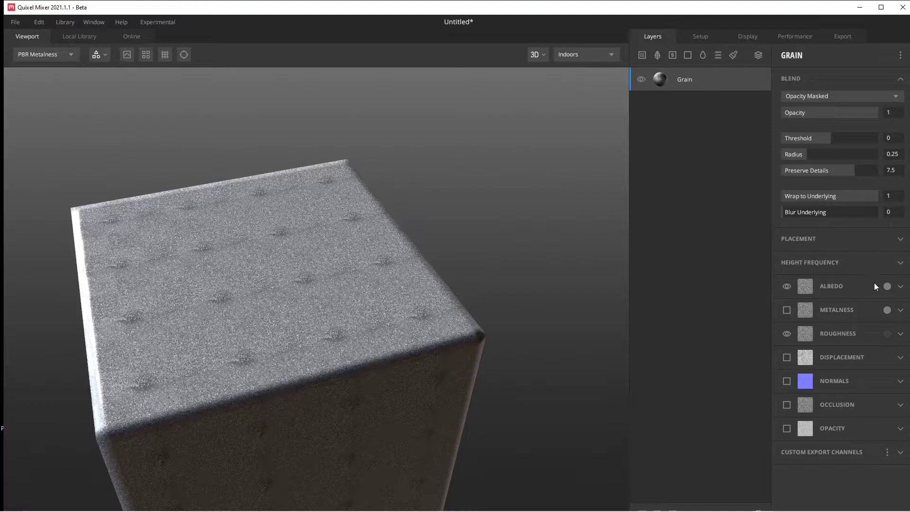
Switch the Grain layer's placement to Tiling with 2 repetitions in X and Y, and inspect the tiled cube
{"action": "left_click", "coordinate": [901, 242]}
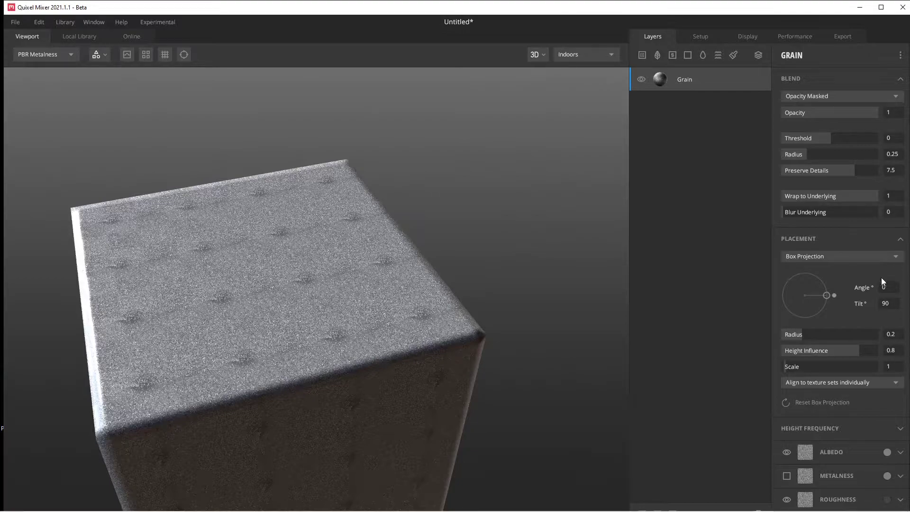
{"action": "left_click", "coordinate": [891, 257]}
{"action": "left_click", "coordinate": [847, 273]}
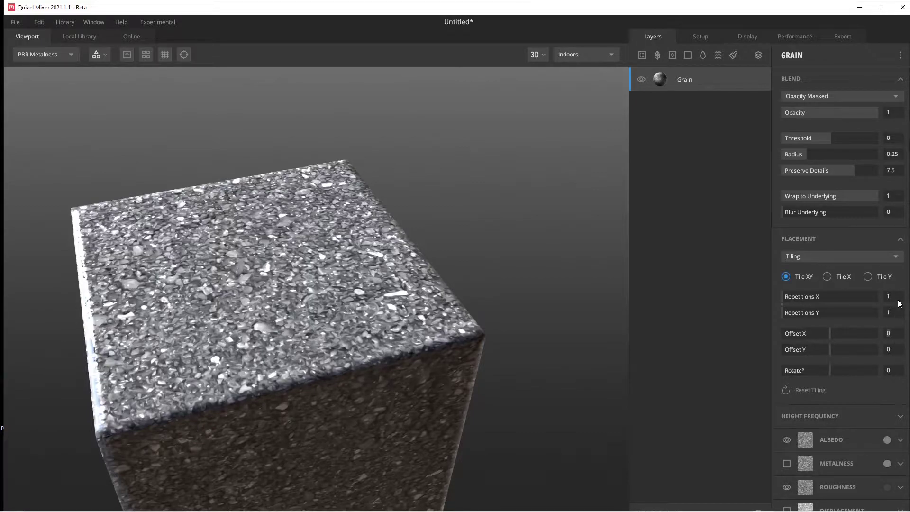
{"action": "scroll", "coordinate": [901, 295], "scroll_direction": "up", "scroll_amount": 1}
{"action": "scroll", "coordinate": [898, 313], "scroll_direction": "up", "scroll_amount": 1}
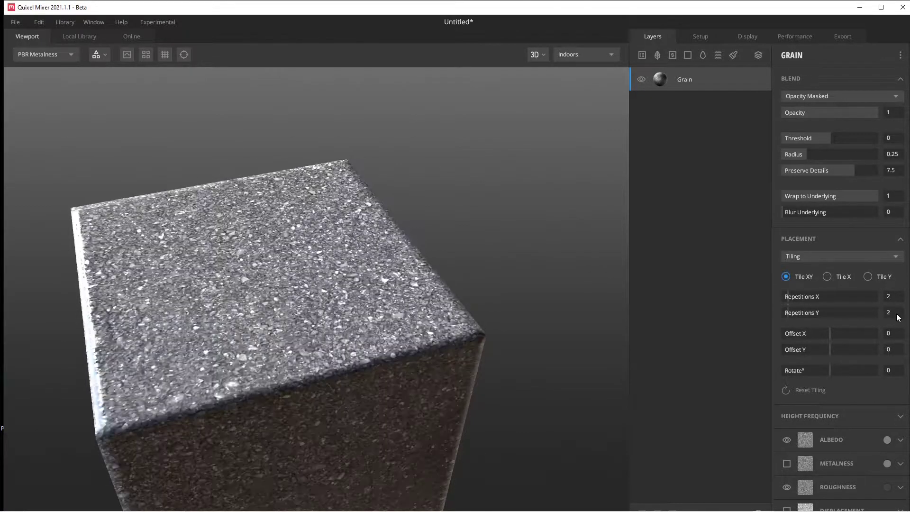
{"action": "left_click_drag", "start_coordinate": [479, 379], "coordinate": [290, 378]}
{"action": "scroll", "coordinate": [346, 326], "scroll_direction": "down", "scroll_amount": 3}
{"action": "scroll", "coordinate": [344, 327], "scroll_direction": "up", "scroll_amount": 3}
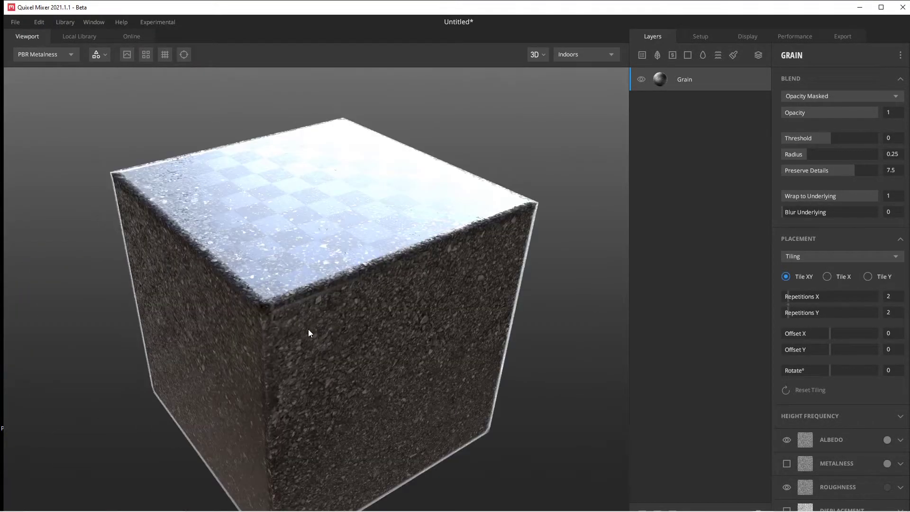
{"action": "left_click_drag", "start_coordinate": [308, 333], "coordinate": [356, 356]}
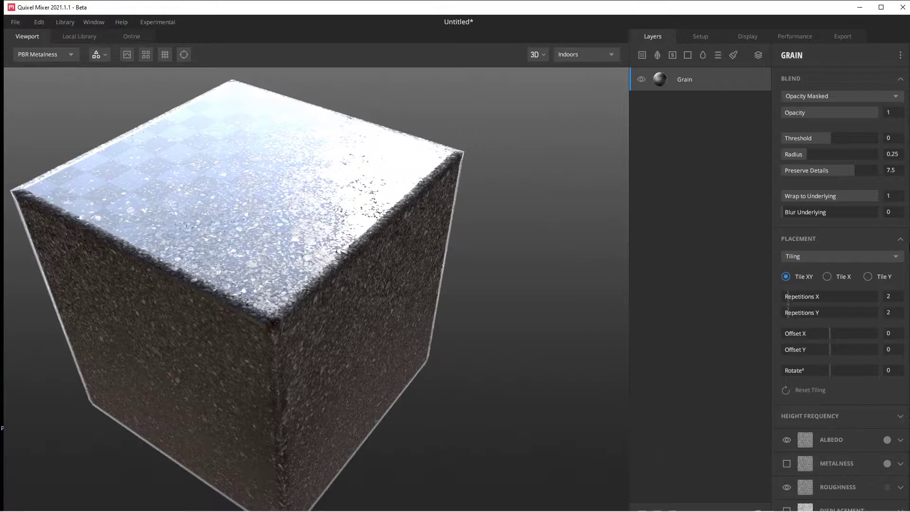
{"action": "left_click", "coordinate": [901, 241]}
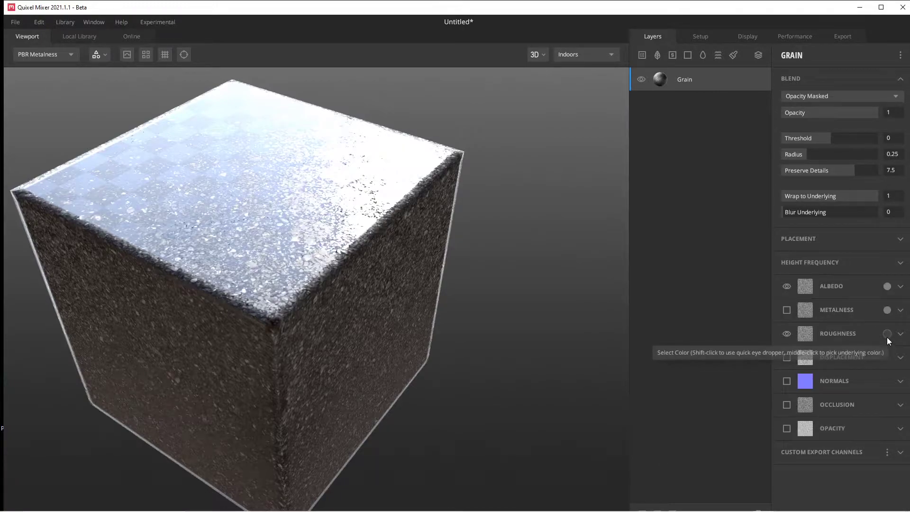
Lighten the Grain layer's roughness color to a medium grey
{"action": "left_click", "coordinate": [892, 337]}
{"action": "left_click_drag", "start_coordinate": [403, 271], "coordinate": [323, 276]}
{"action": "left_click", "coordinate": [571, 364]}
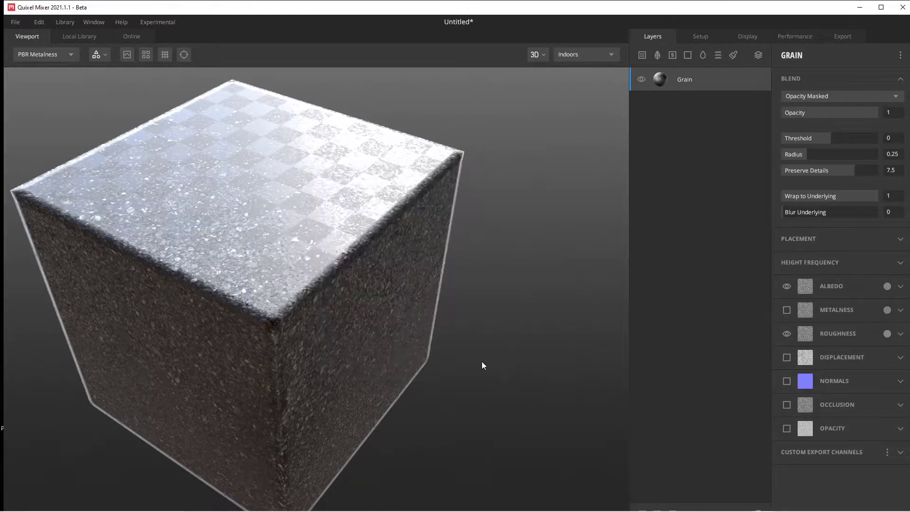
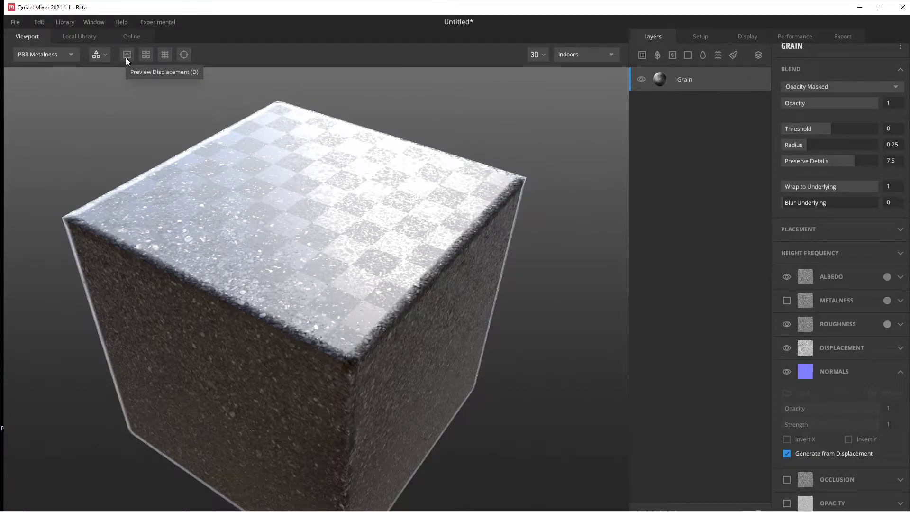
Set the Grain layer's displacement strength to 1 and inspect the cube's raised surface up close and from farther away
{"action": "left_click", "coordinate": [905, 350]}
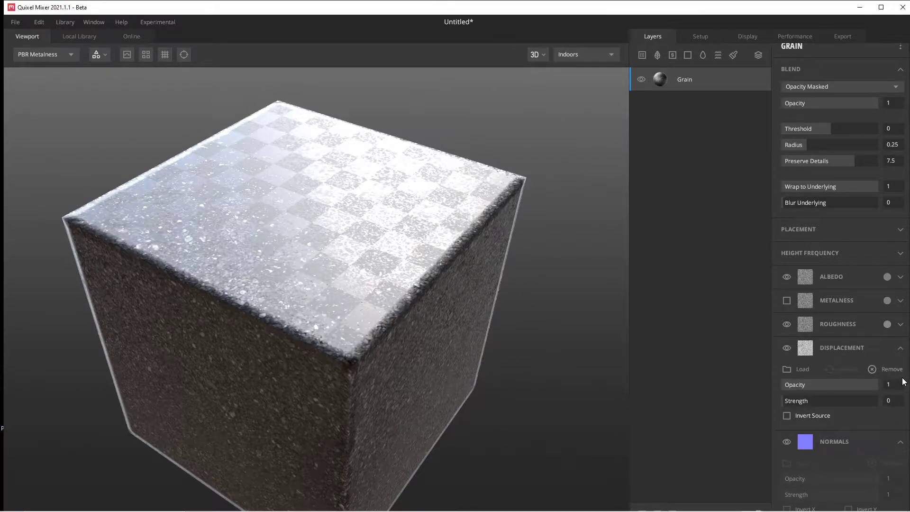
{"action": "type", "text": "1"}
{"action": "key", "text": "Return"}
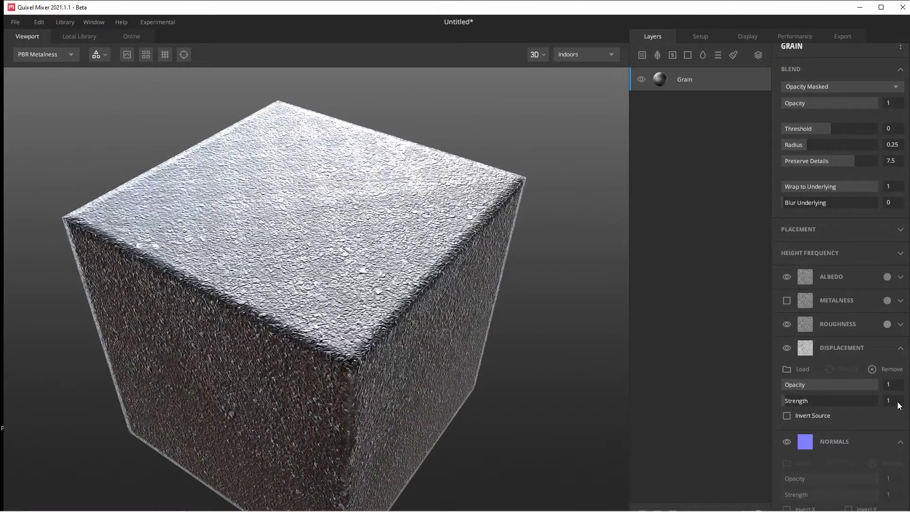
{"action": "left_click_drag", "start_coordinate": [471, 321], "coordinate": [400, 326]}
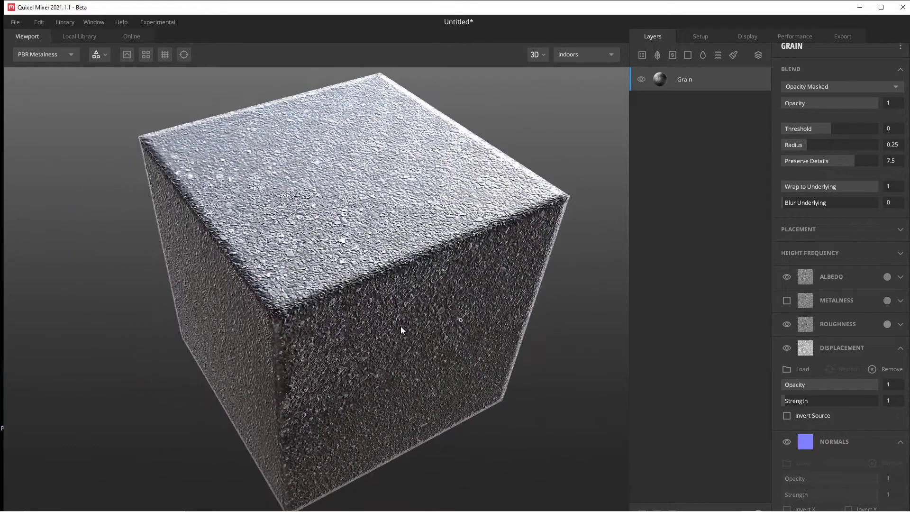
{"action": "scroll", "coordinate": [369, 284], "scroll_direction": "up", "scroll_amount": 5}
{"action": "scroll", "coordinate": [377, 299], "scroll_direction": "down", "scroll_amount": 5}
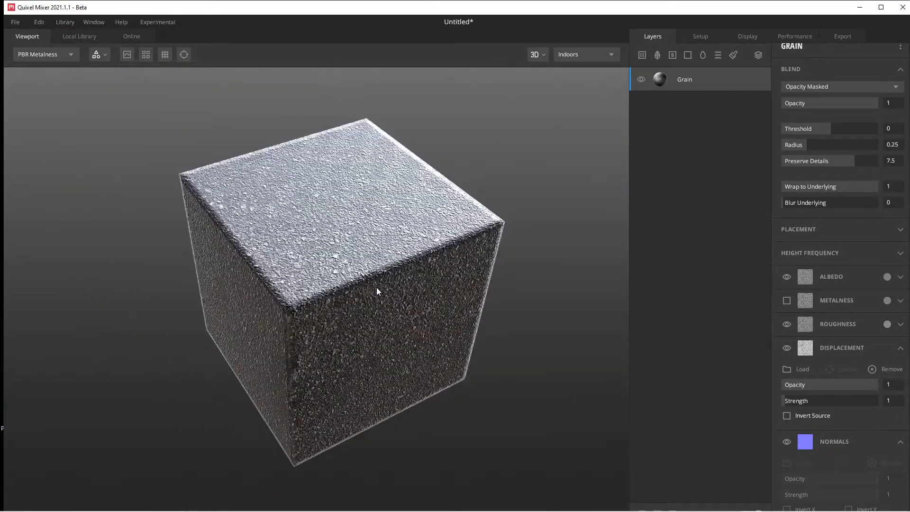
Compare the cube with the tiling preview on and off, leaving it off
{"action": "left_click", "coordinate": [139, 55]}
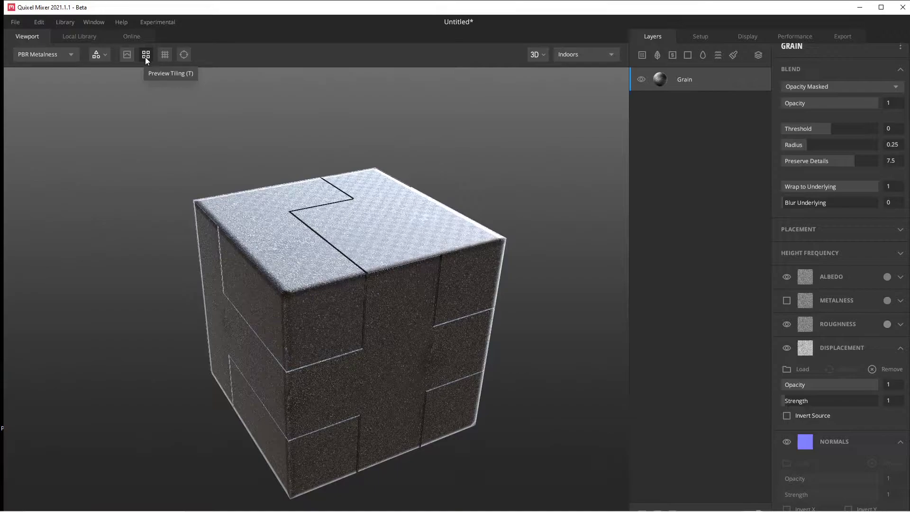
{"action": "left_click", "coordinate": [145, 57]}
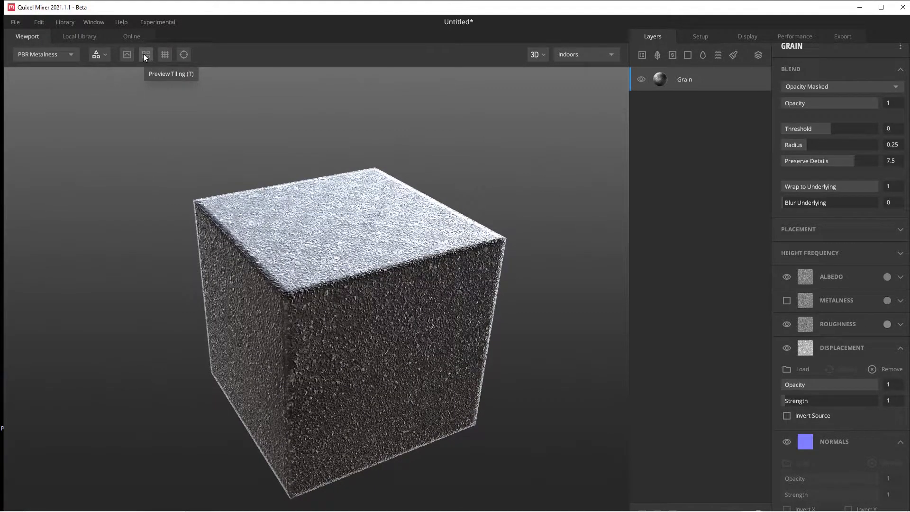
{"action": "left_click", "coordinate": [147, 56]}
{"action": "left_click", "coordinate": [147, 56]}
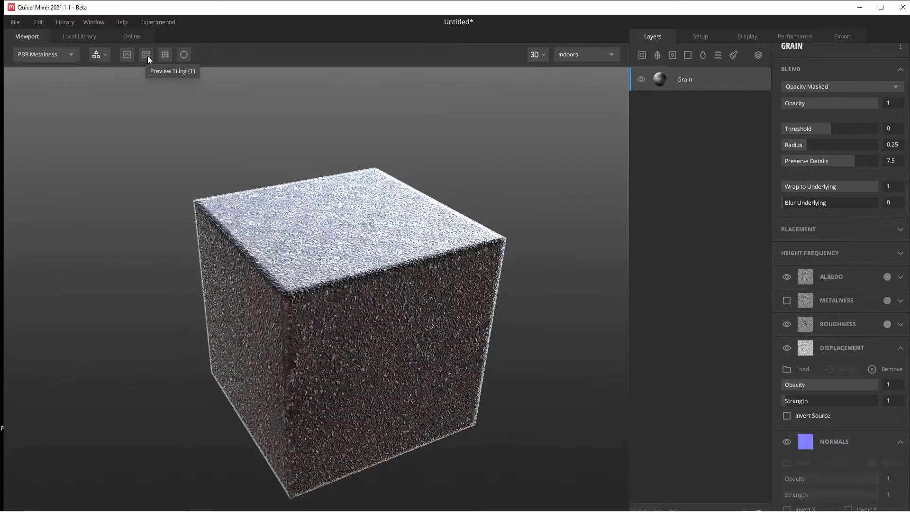
Compare the cube's surface with the displacement preview on and off, leaving it on, and inspect it from several angles
{"action": "left_click", "coordinate": [127, 55]}
{"action": "scroll", "coordinate": [235, 187], "scroll_direction": "up", "scroll_amount": 5}
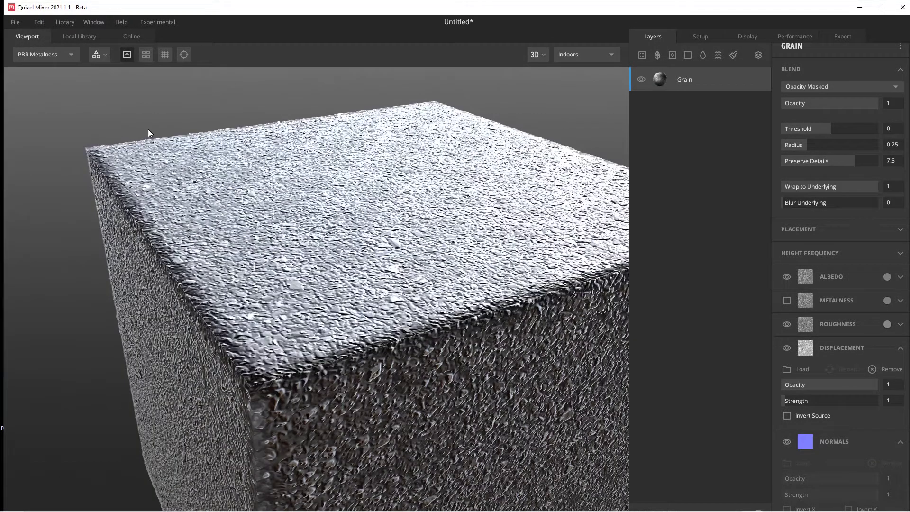
{"action": "left_click", "coordinate": [132, 55]}
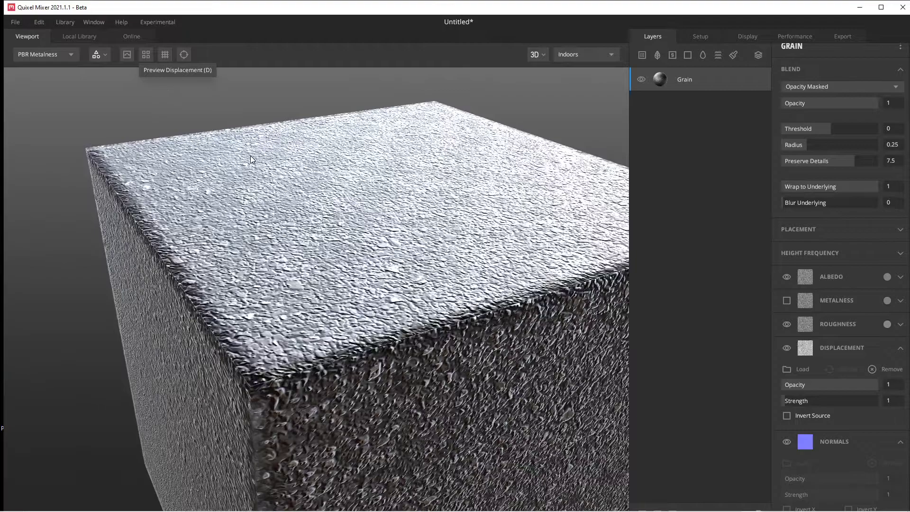
{"action": "left_click", "coordinate": [128, 56]}
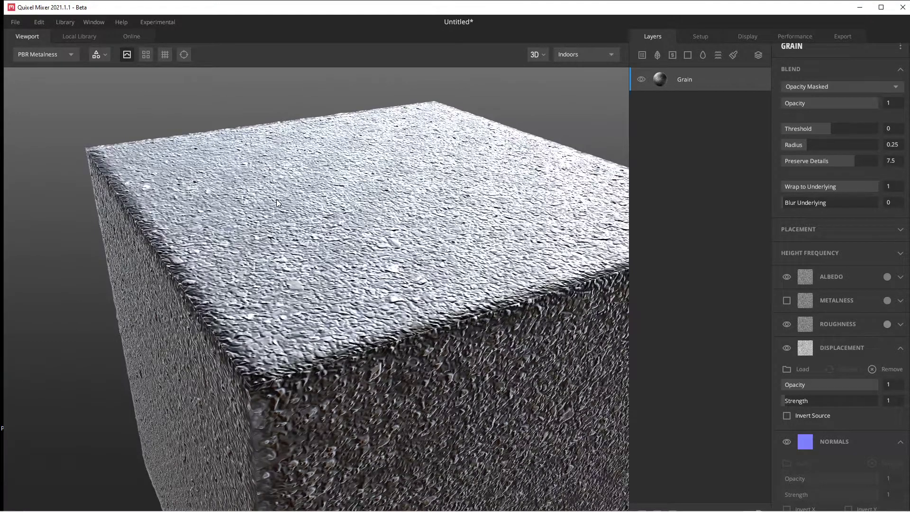
{"action": "scroll", "coordinate": [296, 211], "scroll_direction": "down", "scroll_amount": 5}
{"action": "left_click_drag", "start_coordinate": [300, 212], "coordinate": [268, 238]}
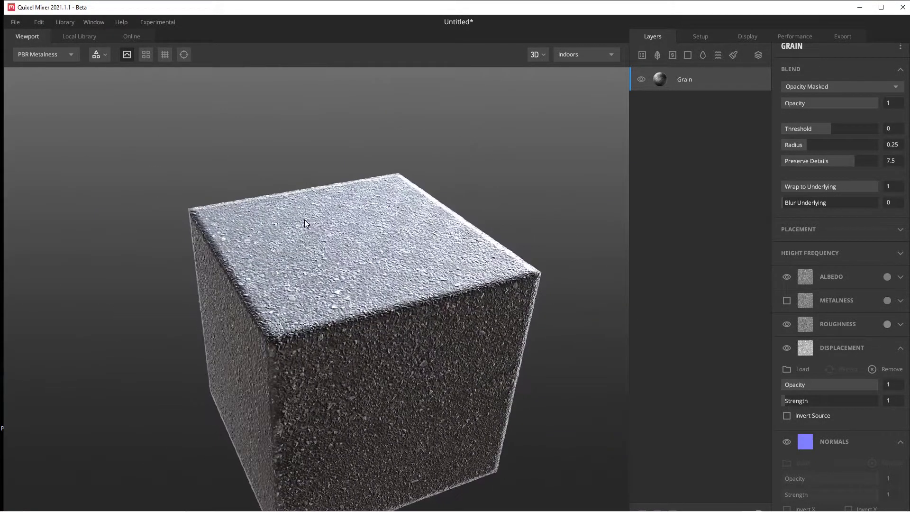
{"action": "scroll", "coordinate": [263, 225], "scroll_direction": "up", "scroll_amount": 3}
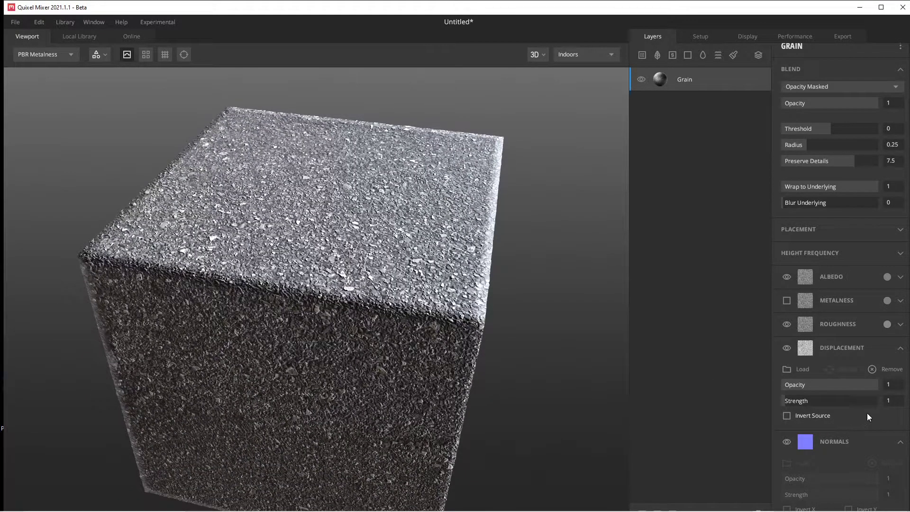
Collapse the Grain layer's normals settings, try a displacement strength of 11, and undo it
{"action": "left_click", "coordinate": [901, 442]}
{"action": "left_click", "coordinate": [899, 444]}
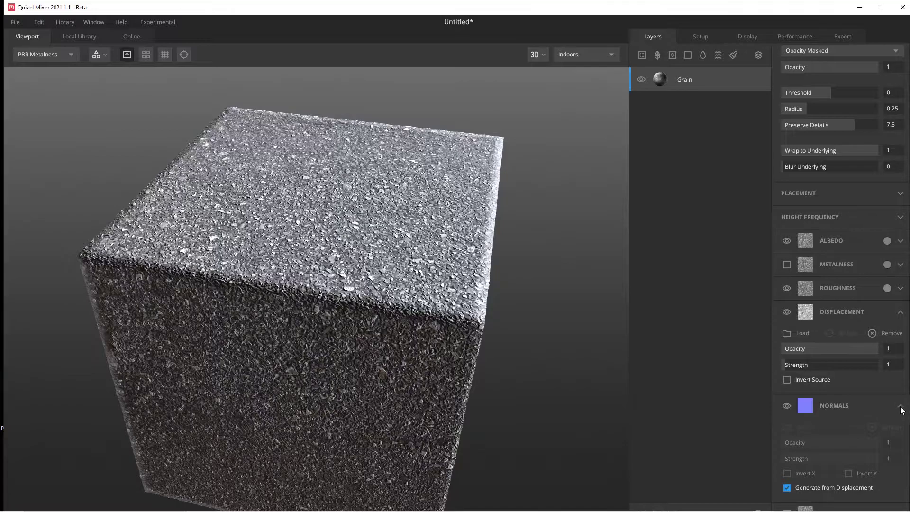
{"action": "left_click", "coordinate": [903, 409]}
{"action": "type", "text": "1"}
{"action": "key", "text": "Return"}
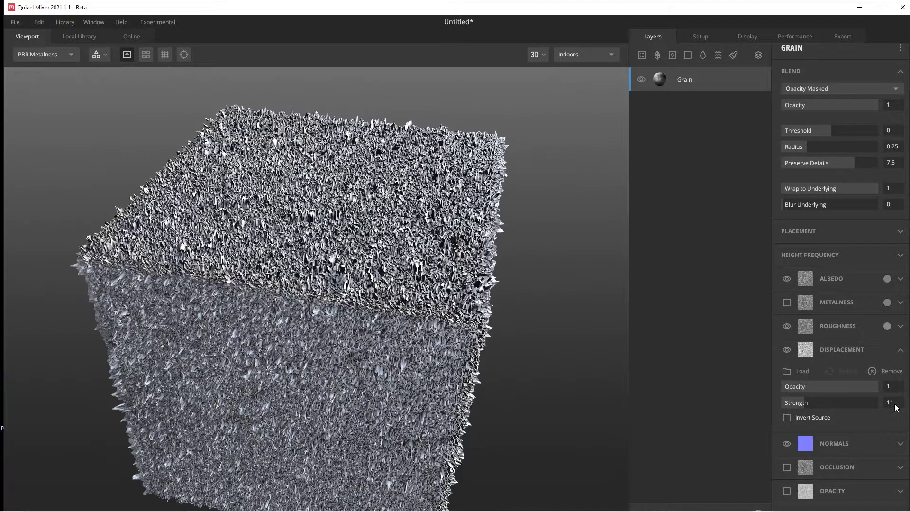
{"action": "key", "text": "ctrl+z"}
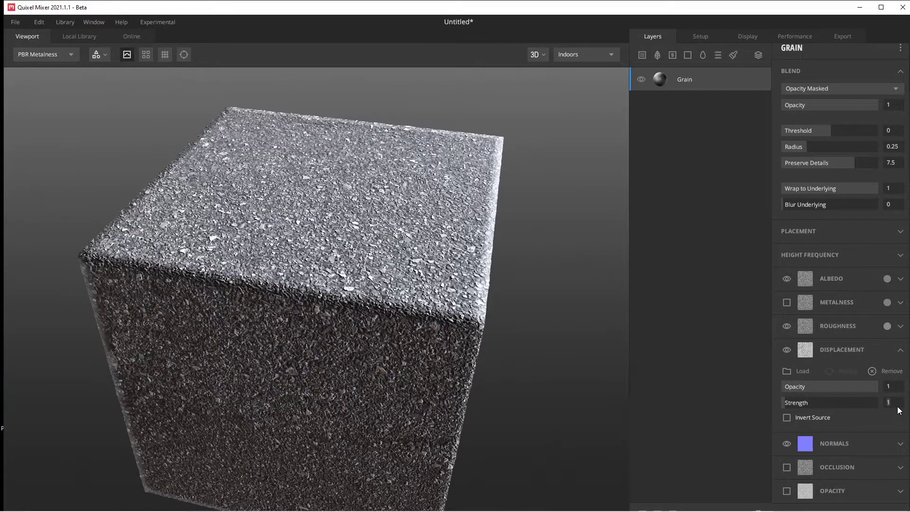
{"action": "type", "text": "1"}
{"action": "key", "text": "Return"}
{"action": "key", "text": "ctrl+z"}
Try displacement strengths of 0, 2 and 0.2 on the Grain layer and examine the cube's edge up close
{"action": "type", "text": "0"}
{"action": "key", "text": "Return"}
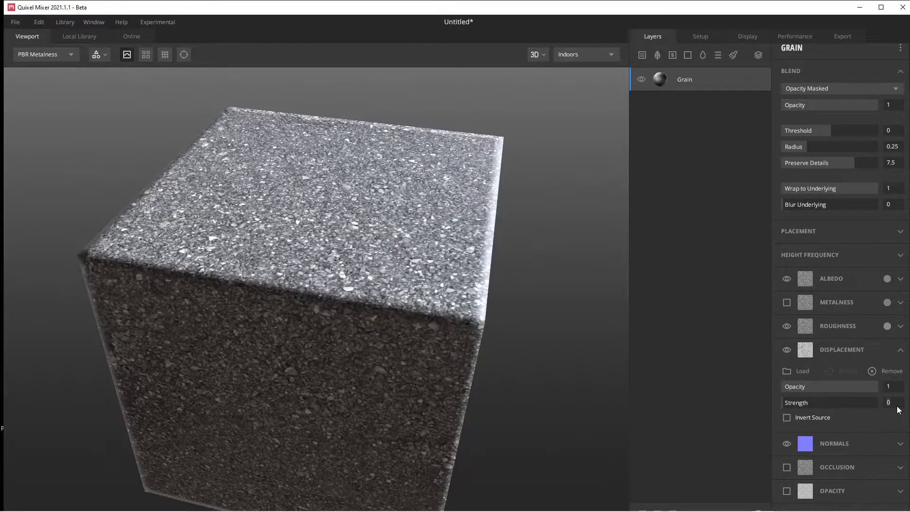
{"action": "type", "text": "2"}
{"action": "key", "text": "Return"}
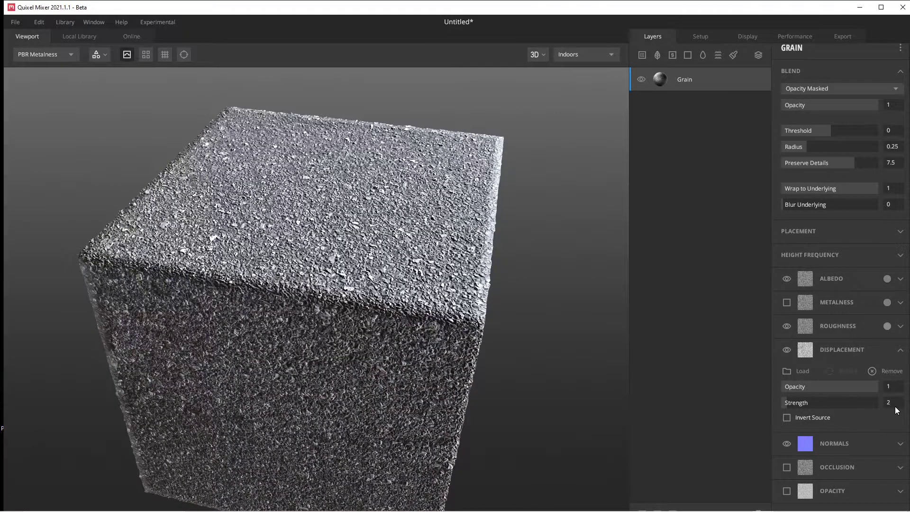
{"action": "left_click", "coordinate": [897, 407]}
{"action": "type", "text": "0.2"}
{"action": "key", "text": "Return"}
{"action": "scroll", "coordinate": [325, 269], "scroll_direction": "up", "scroll_amount": 3}
{"action": "left_click_drag", "start_coordinate": [323, 258], "coordinate": [359, 203]}
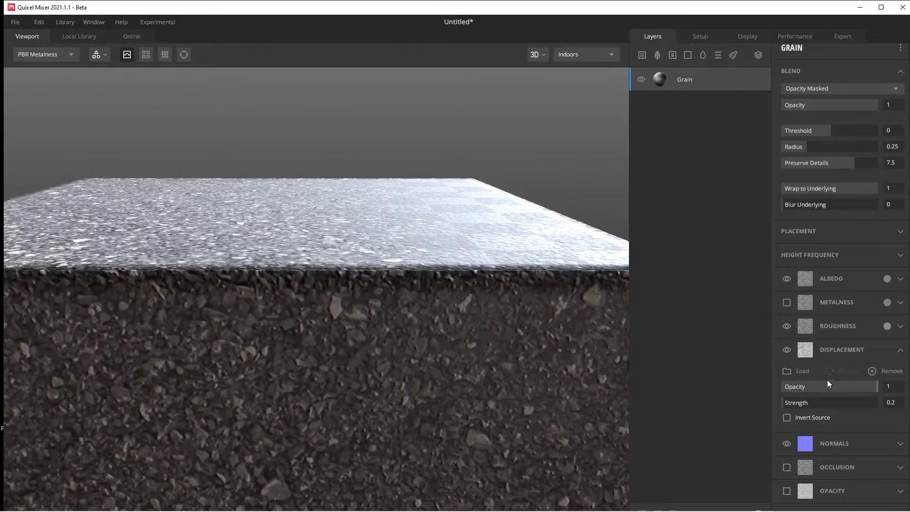
Set the Grain layer's displacement strength to 1, turn off the displacement preview and look over the cube
{"action": "left_click", "coordinate": [893, 402]}
{"action": "type", "text": "1"}
{"action": "key", "text": "Return"}
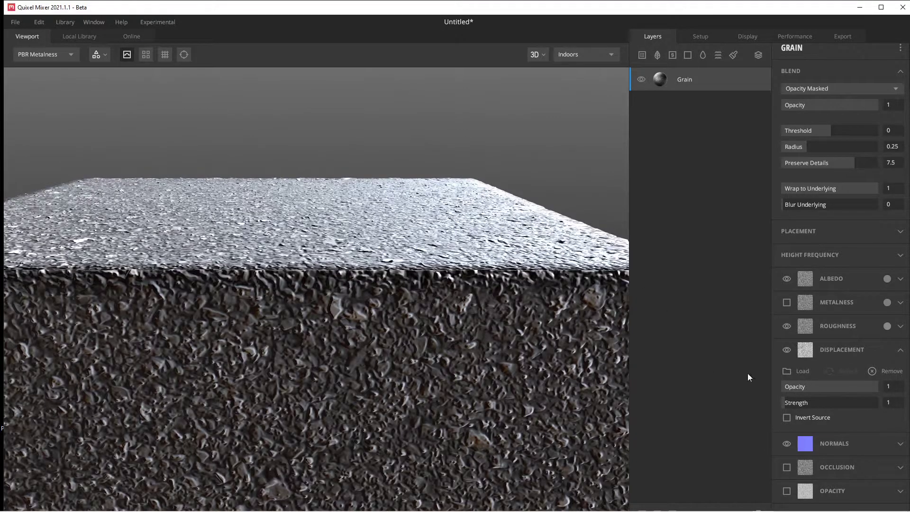
{"action": "left_click_drag", "start_coordinate": [447, 324], "coordinate": [442, 330]}
{"action": "left_click", "coordinate": [125, 55]}
{"action": "left_click_drag", "start_coordinate": [220, 180], "coordinate": [372, 218]}
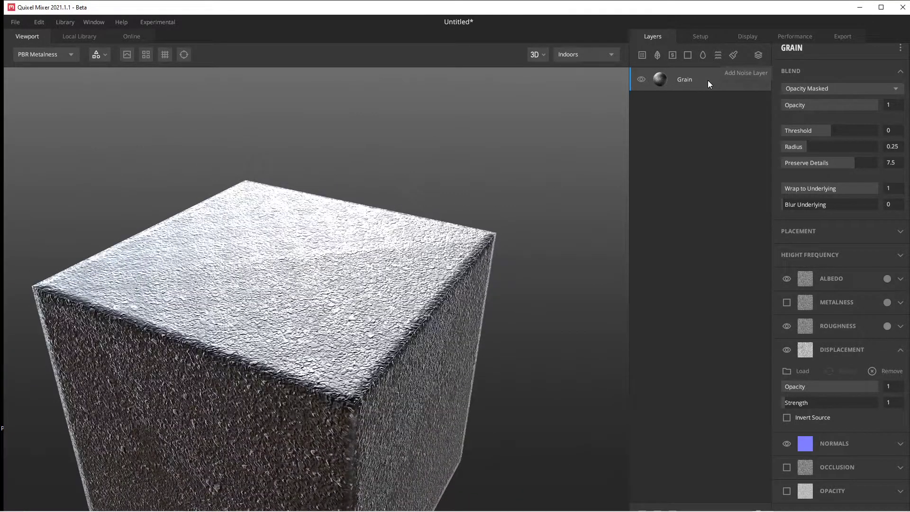
Delete the Grain layer and add the Stains imperfection with streaky vertical marks from the local library
{"action": "left_click", "coordinate": [83, 42]}
{"action": "left_click", "coordinate": [91, 90]}
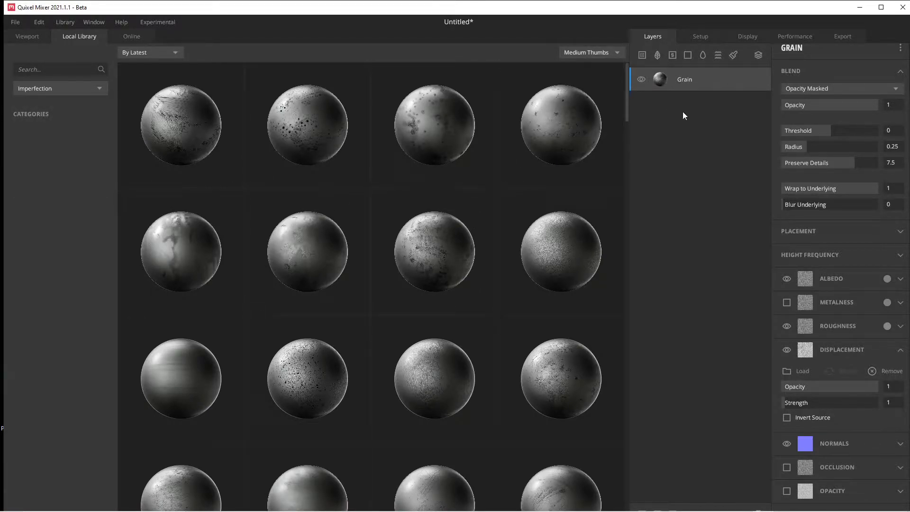
{"action": "key", "text": "Delete"}
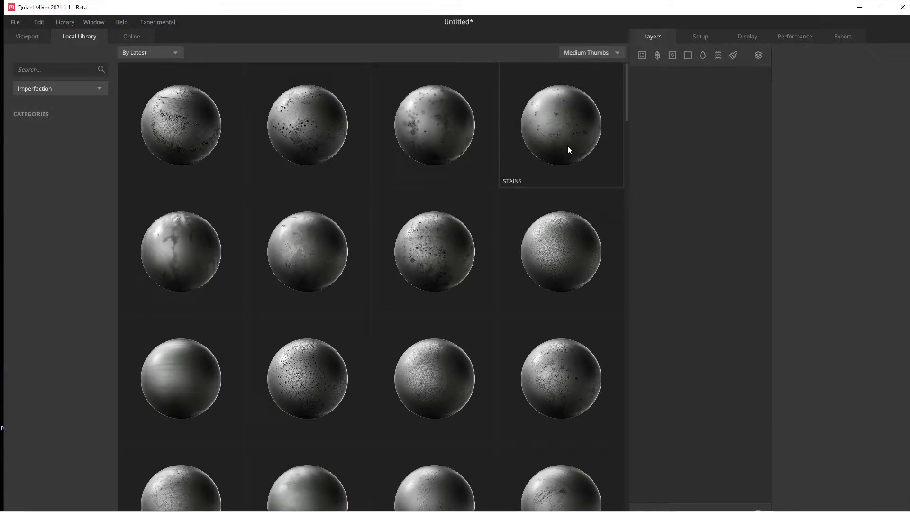
{"action": "left_click", "coordinate": [218, 273]}
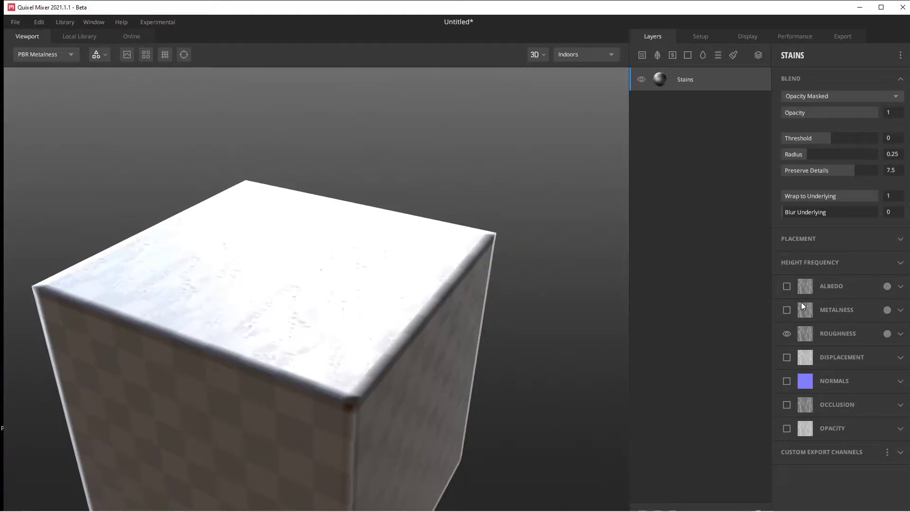
Enable the Stains layer's albedo channel and set its box projection scale to 5
{"action": "left_click", "coordinate": [787, 286]}
{"action": "left_click_drag", "start_coordinate": [321, 351], "coordinate": [226, 417]}
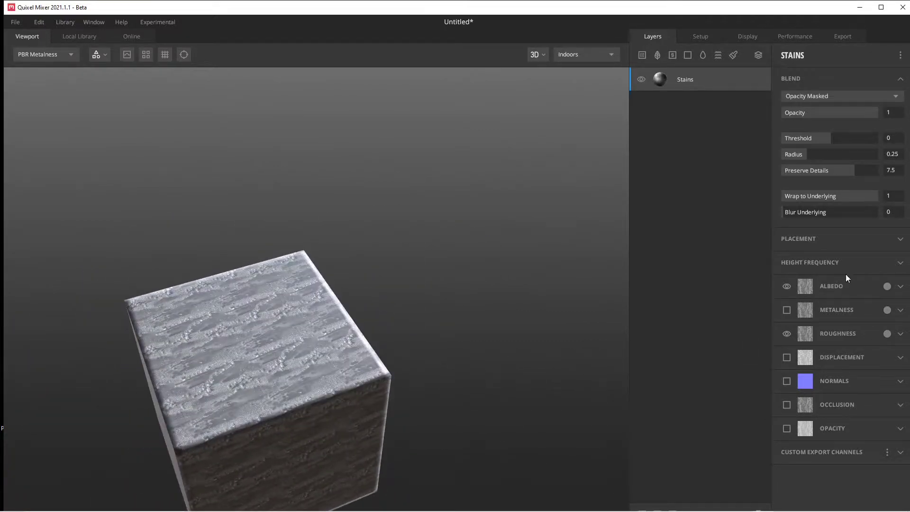
{"action": "left_click", "coordinate": [907, 239]}
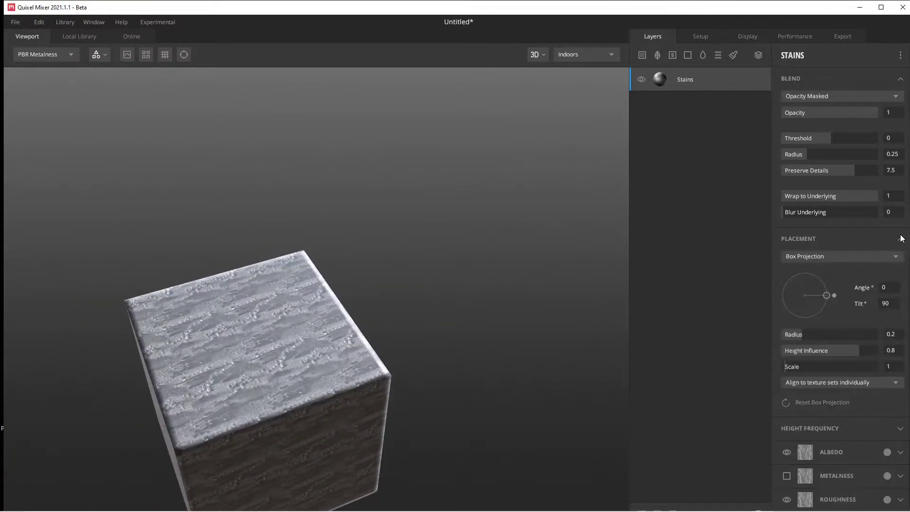
{"action": "left_click", "coordinate": [891, 369]}
{"action": "type", "text": "5"}
{"action": "key", "text": "Return"}
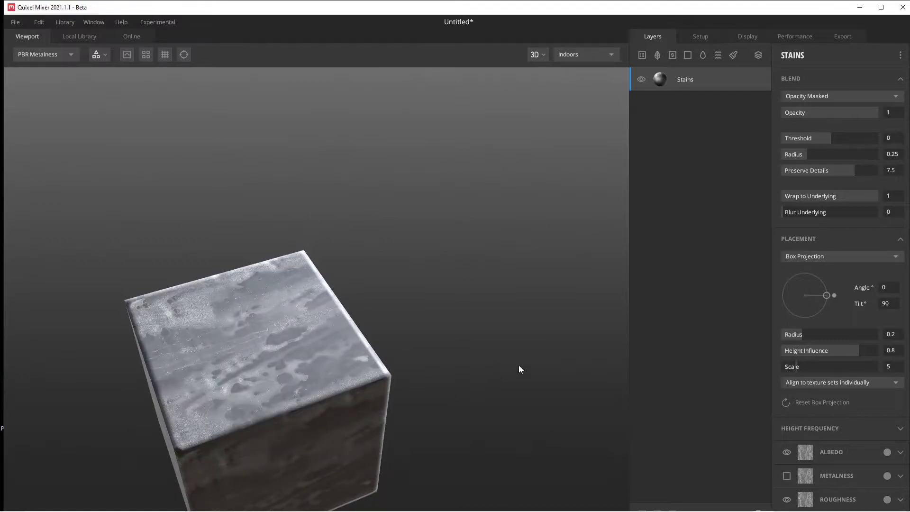
Enable the Stains layer's displacement and normals channels, set displacement strength to 1, and inspect the cube with displacement preview on
{"action": "scroll", "coordinate": [849, 432], "scroll_direction": "down", "scroll_amount": 4}
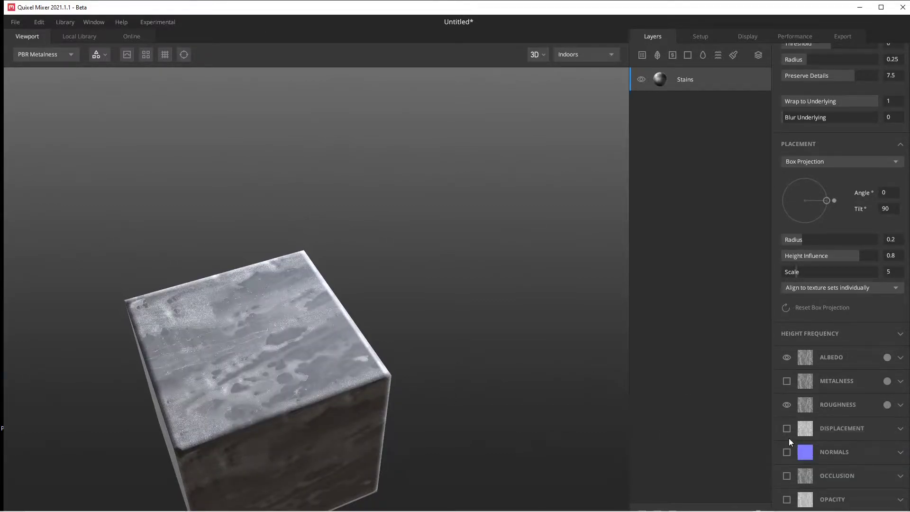
{"action": "left_click", "coordinate": [787, 429]}
{"action": "left_click", "coordinate": [787, 452]}
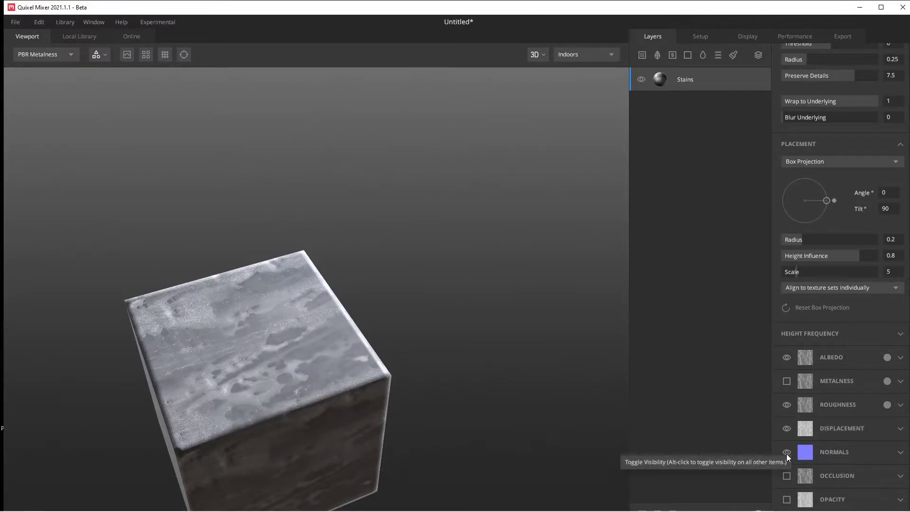
{"action": "left_click", "coordinate": [900, 429]}
{"action": "scroll", "coordinate": [899, 436], "scroll_direction": "down", "scroll_amount": 1}
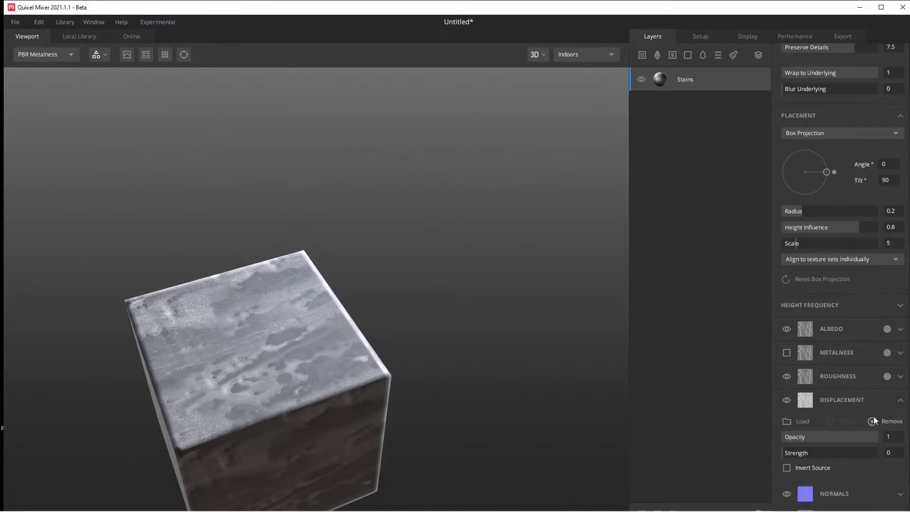
{"action": "left_click", "coordinate": [900, 455]}
{"action": "left_click_drag", "start_coordinate": [352, 394], "coordinate": [297, 265]}
{"action": "left_click", "coordinate": [126, 54]}
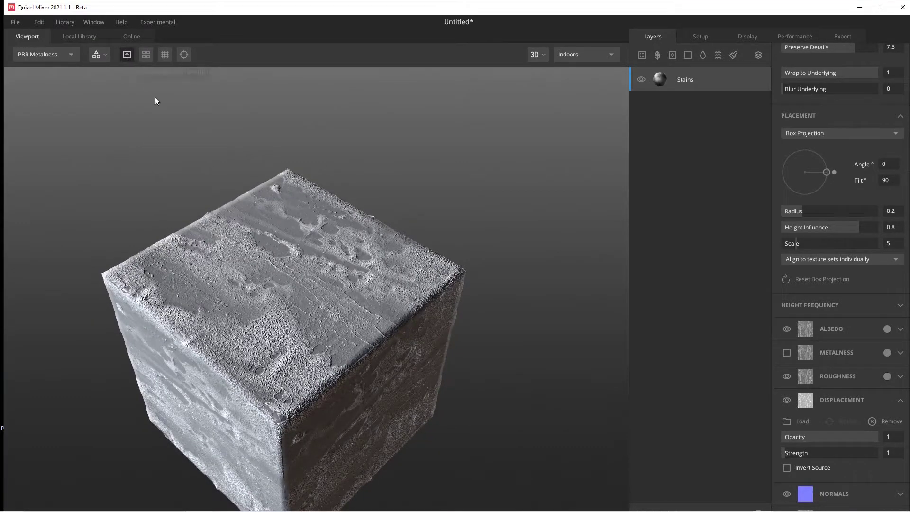
{"action": "left_click_drag", "start_coordinate": [253, 170], "coordinate": [328, 220]}
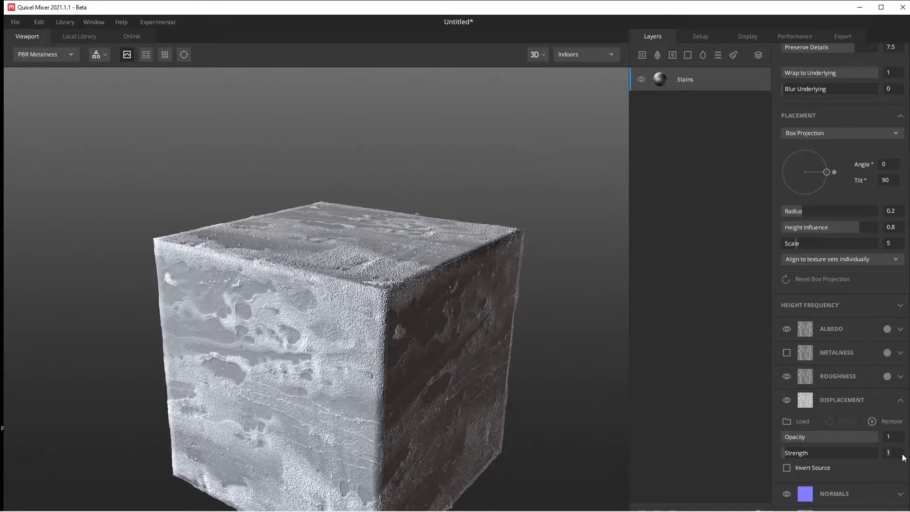
Raise the Stains layer's displacement strength to 25, turn off the displacement preview and inspect the cube
{"action": "type", "text": "5"}
{"action": "key", "text": "Return"}
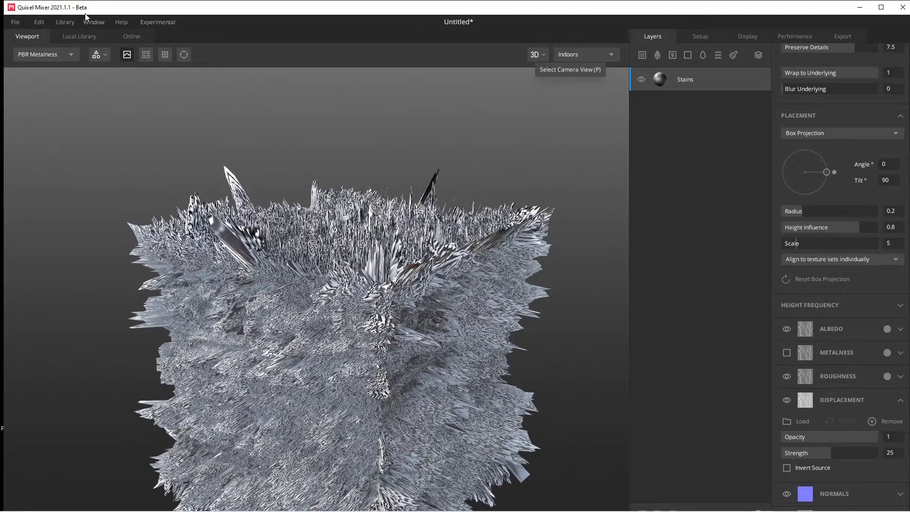
{"action": "left_click", "coordinate": [132, 57]}
{"action": "left_click_drag", "start_coordinate": [422, 308], "coordinate": [519, 145]}
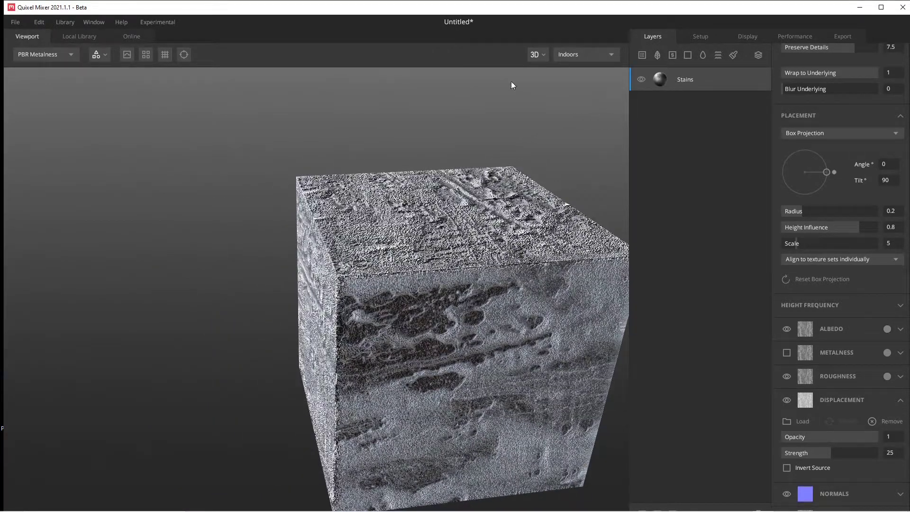
Delete the Stains layer and return to the imperfection assets in the local library
{"action": "key", "text": "Delete"}
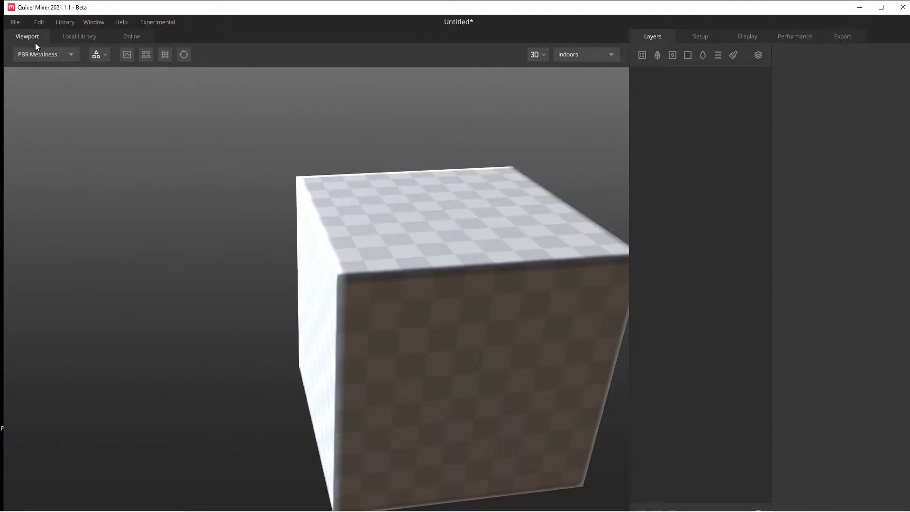
{"action": "left_click", "coordinate": [95, 39]}
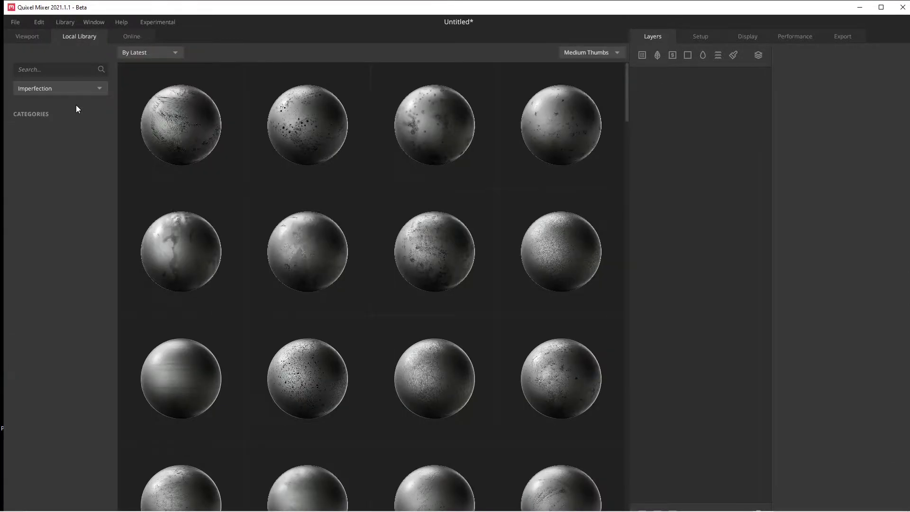
Filter the local library to Displacement assets and add the Diagonally Grooved Displacement asset as a layer on the cube
{"action": "left_click", "coordinate": [84, 92]}
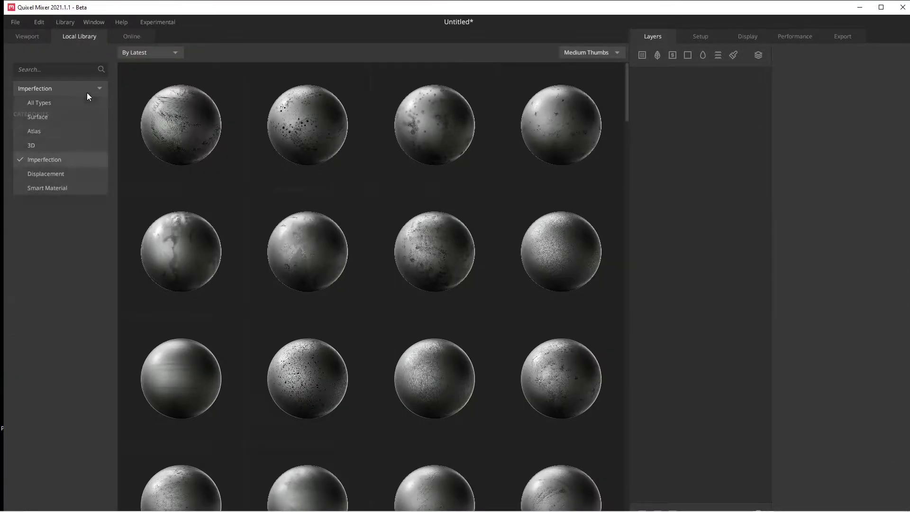
{"action": "left_click", "coordinate": [87, 179]}
{"action": "left_click", "coordinate": [319, 140]}
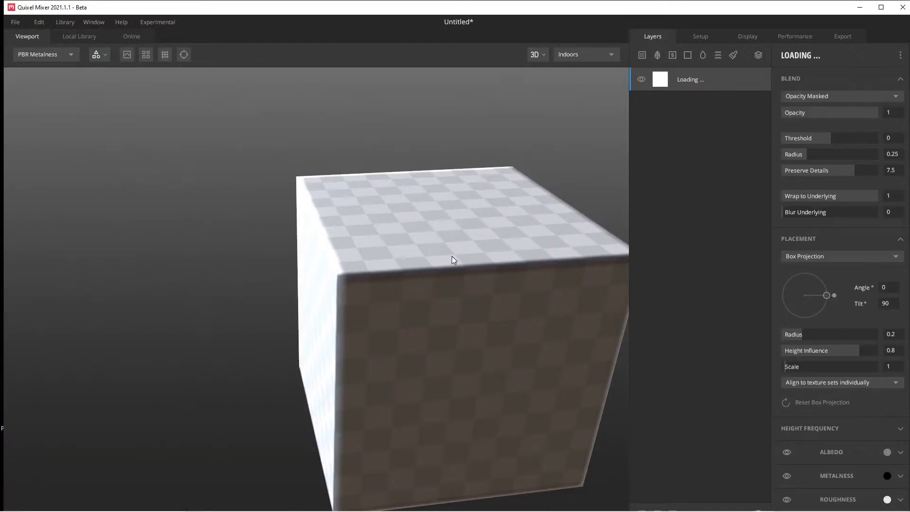
{"action": "scroll", "coordinate": [481, 271], "scroll_direction": "down", "scroll_amount": 5}
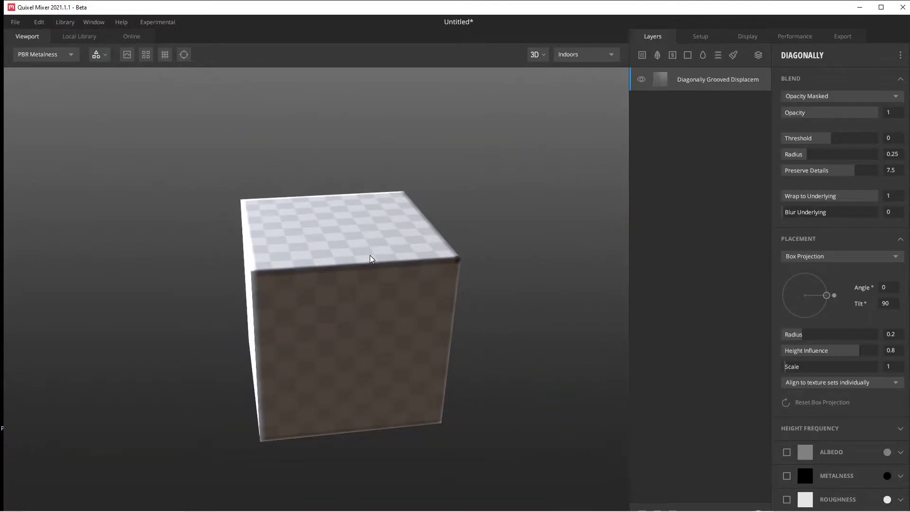
Turn on the displacement preview, set the grooved layer's displacement strength to 1 and inspect the grooves on the cube
{"action": "left_click", "coordinate": [127, 55]}
{"action": "scroll", "coordinate": [812, 441], "scroll_direction": "down", "scroll_amount": 3}
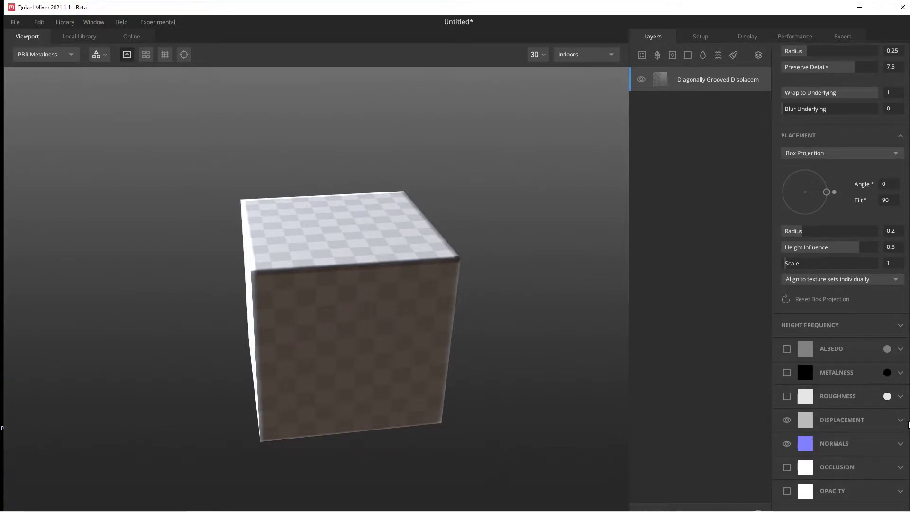
{"action": "left_click", "coordinate": [901, 420]}
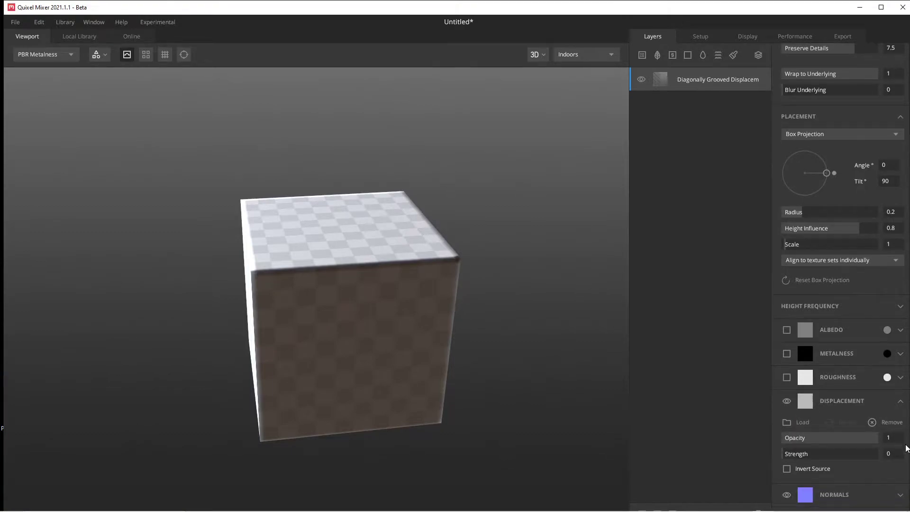
{"action": "scroll", "coordinate": [349, 321], "scroll_direction": "up", "scroll_amount": 5}
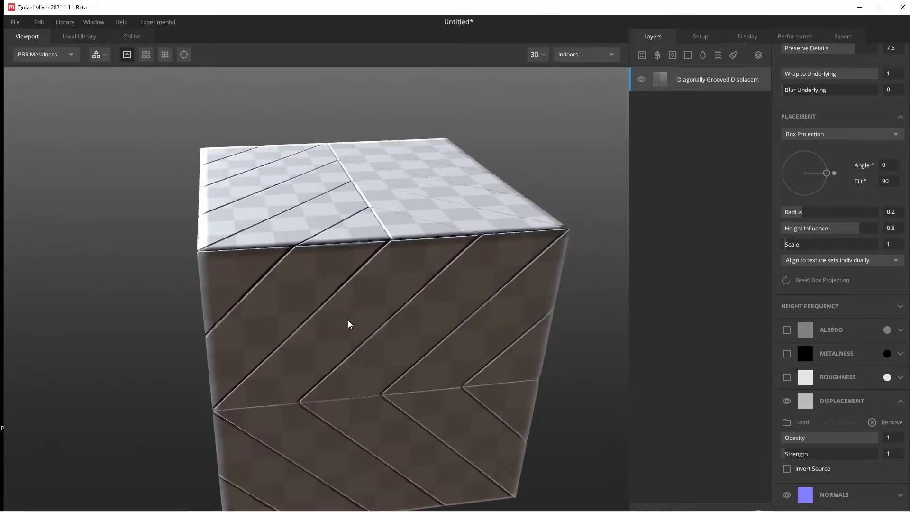
{"action": "key", "text": "f"}
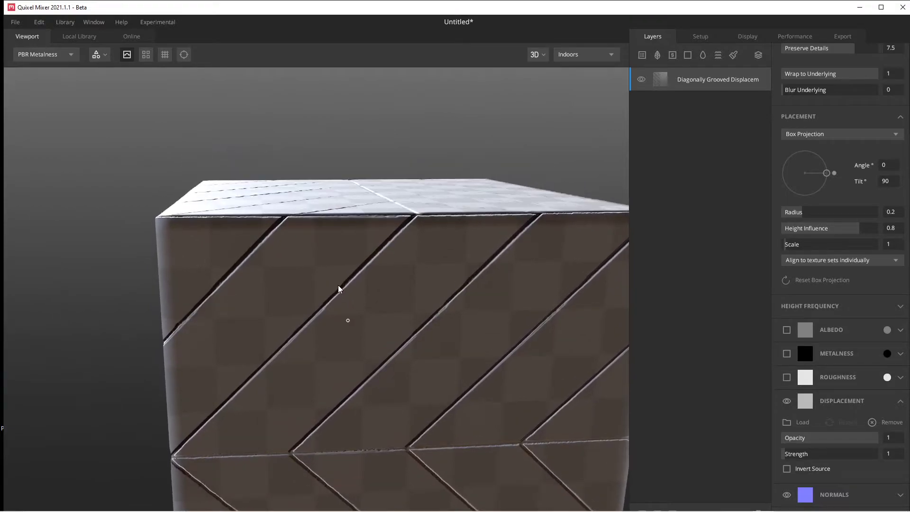
Delete the Diagonally Grooved Displacement layer and return to the local library
{"action": "left_click", "coordinate": [127, 56]}
{"action": "key", "text": "Delete"}
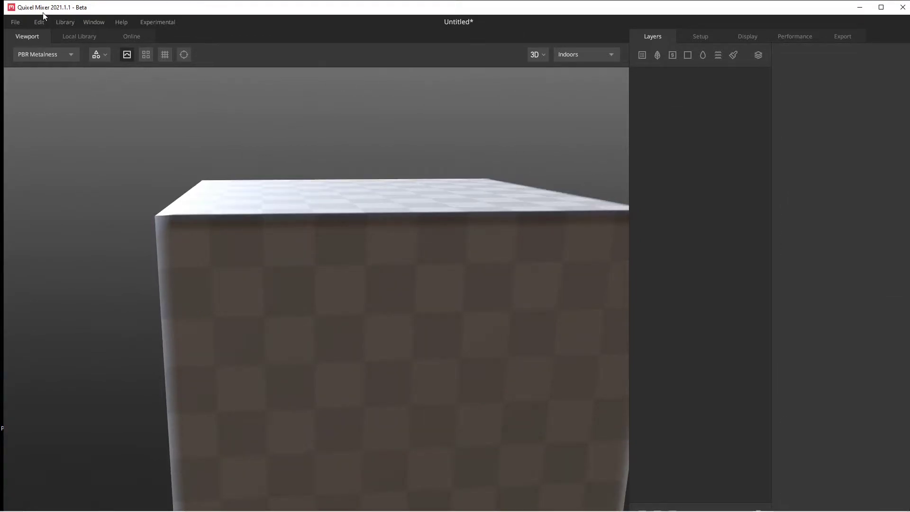
{"action": "left_click", "coordinate": [61, 55]}
{"action": "left_click", "coordinate": [123, 105]}
{"action": "left_click", "coordinate": [90, 37]}
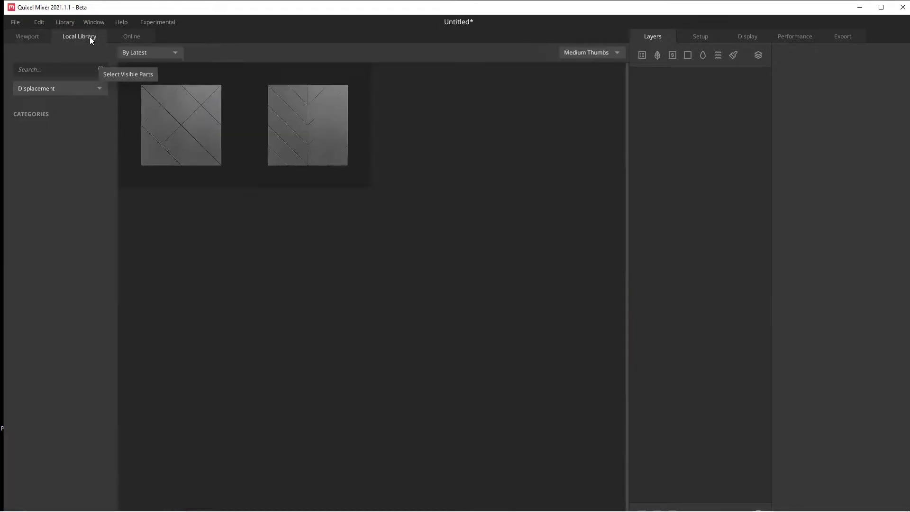
Filter the local library to Smart Material assets, browse them and add Scuffed Painted Plastic (Blue) to the cube
{"action": "left_click", "coordinate": [84, 90]}
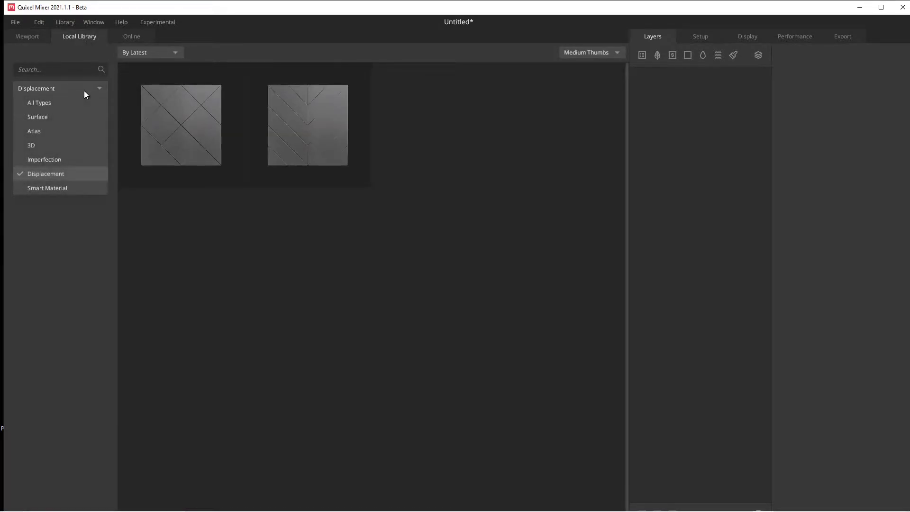
{"action": "left_click", "coordinate": [94, 189]}
{"action": "scroll", "coordinate": [372, 176], "scroll_direction": "down", "scroll_amount": 2}
{"action": "scroll", "coordinate": [373, 176], "scroll_direction": "down", "scroll_amount": 6}
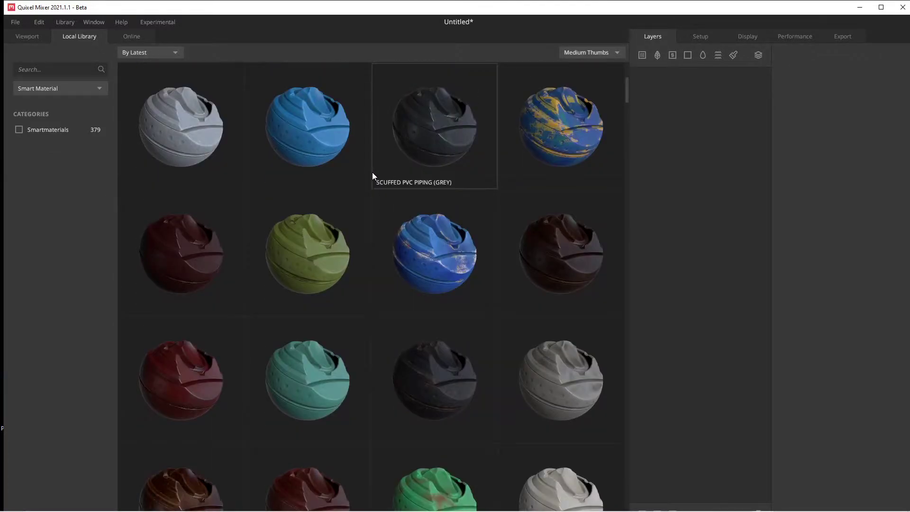
{"action": "scroll", "coordinate": [373, 176], "scroll_direction": "down", "scroll_amount": 3}
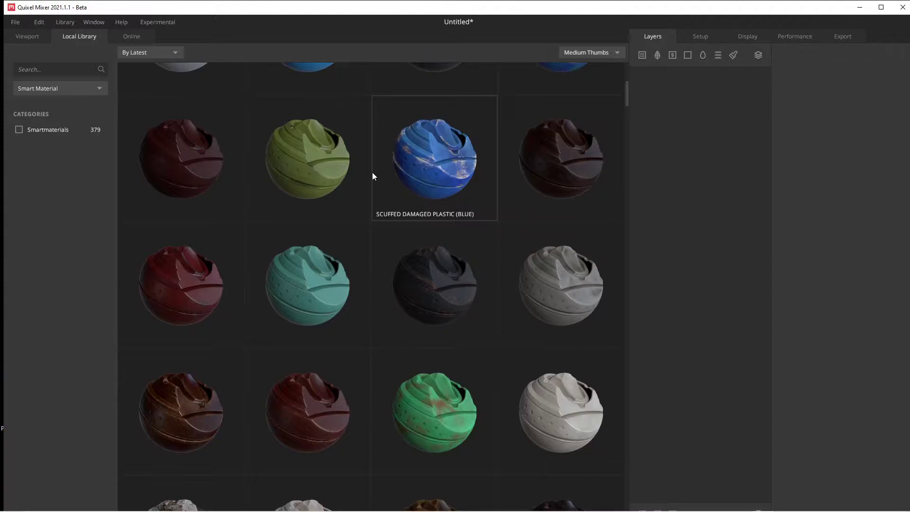
{"action": "scroll", "coordinate": [373, 176], "scroll_direction": "down", "scroll_amount": 1}
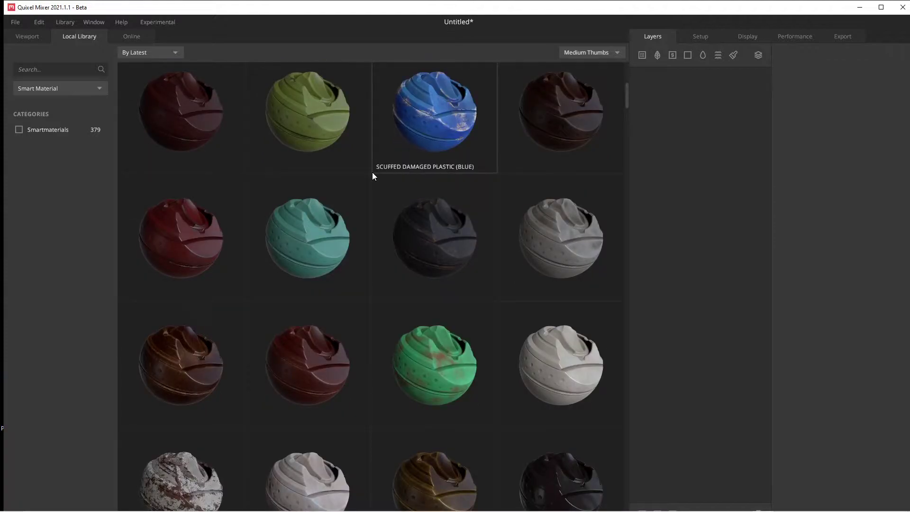
{"action": "scroll", "coordinate": [373, 176], "scroll_direction": "down", "scroll_amount": 2}
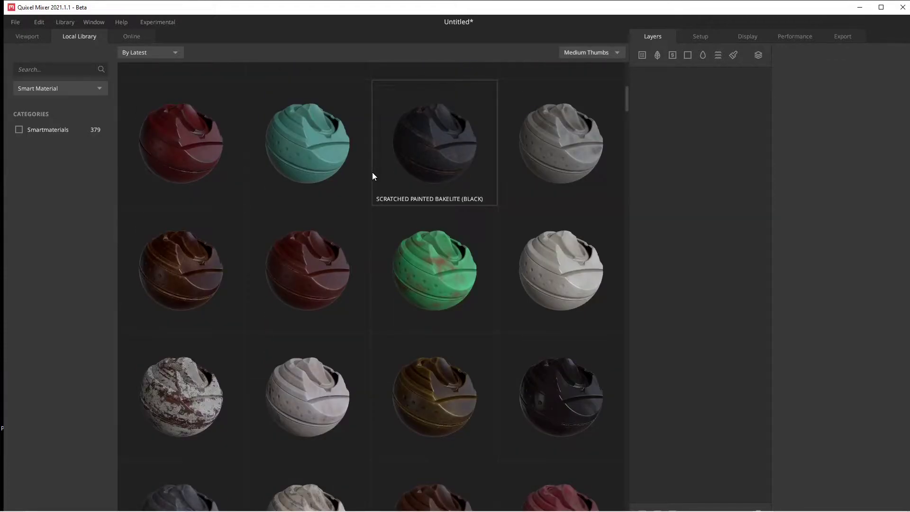
{"action": "scroll", "coordinate": [374, 190], "scroll_direction": "up", "scroll_amount": 5}
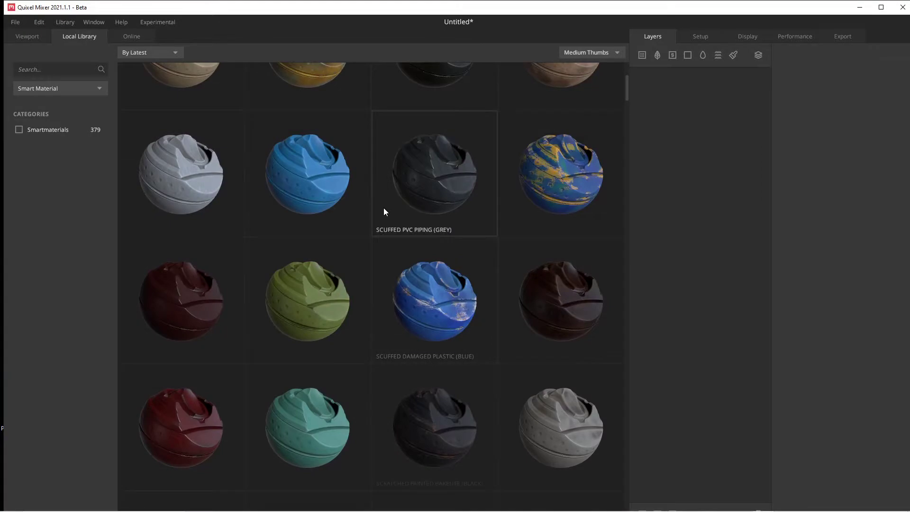
{"action": "scroll", "coordinate": [507, 202], "scroll_direction": "down", "scroll_amount": 4}
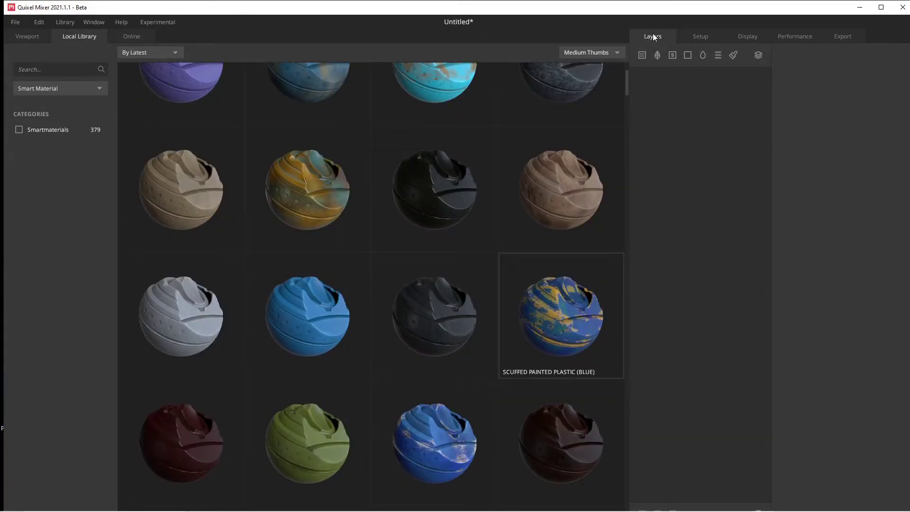
{"action": "left_click_drag", "start_coordinate": [653, 37], "coordinate": [729, 61]}
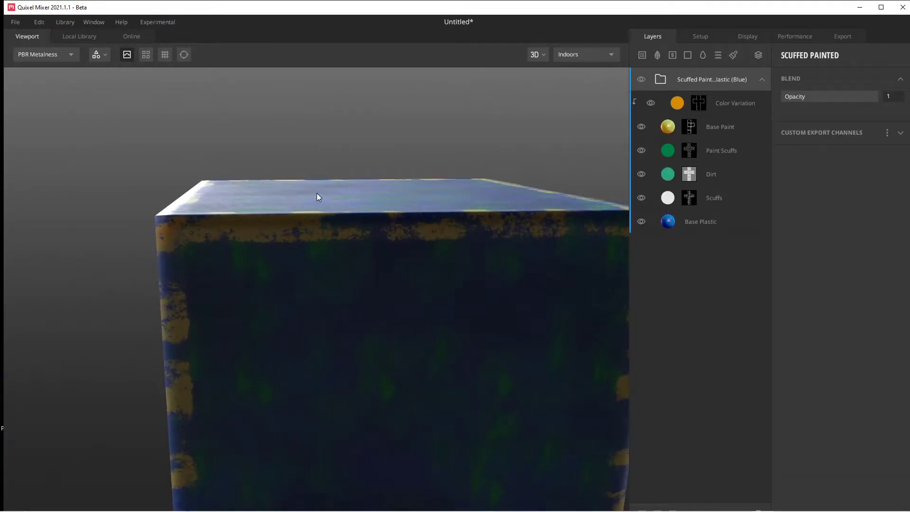
Collapse and re-expand the Scuffed Painted Plastic group, and inspect the cube's painted top and edges
{"action": "left_click", "coordinate": [761, 79]}
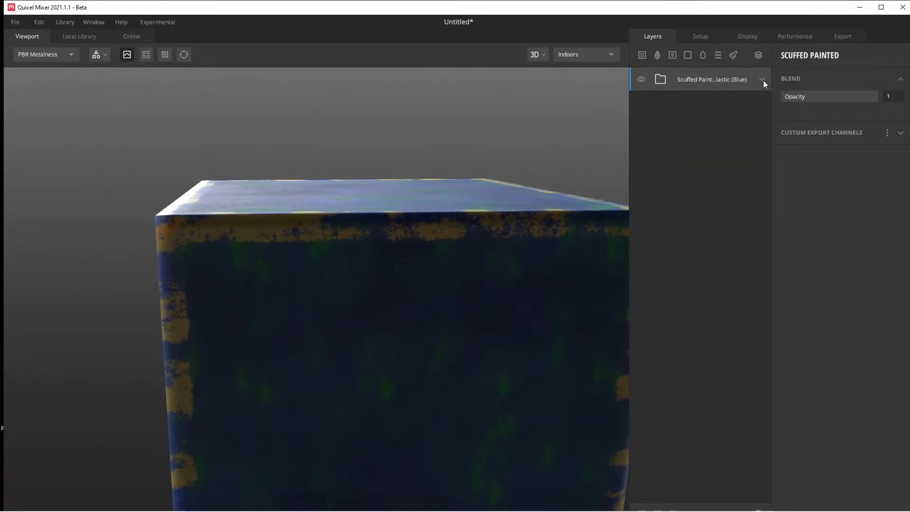
{"action": "left_click", "coordinate": [763, 79]}
{"action": "mouse_move", "coordinate": [400, 269]}
{"action": "left_mouse_down"}
{"action": "mouse_move", "coordinate": [494, 286]}
{"action": "mouse_move", "coordinate": [263, 291]}
{"action": "mouse_move", "coordinate": [364, 295]}
{"action": "mouse_move", "coordinate": [394, 311]}
{"action": "mouse_move", "coordinate": [165, 327]}
{"action": "mouse_move", "coordinate": [247, 335]}
{"action": "mouse_move", "coordinate": [165, 335]}
{"action": "mouse_move", "coordinate": [197, 357]}
{"action": "mouse_move", "coordinate": [348, 356]}
{"action": "mouse_move", "coordinate": [381, 377]}
{"action": "mouse_move", "coordinate": [265, 375]}
{"action": "left_mouse_up"}
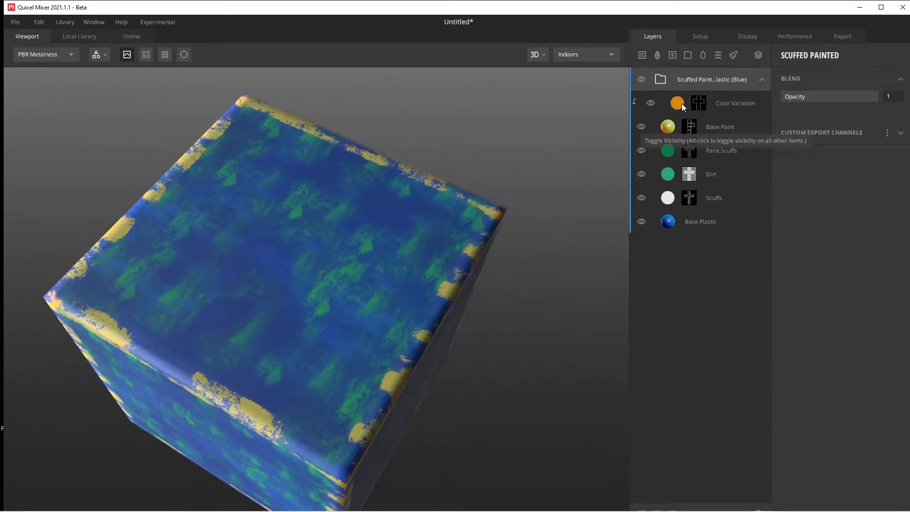
Examine the settings of each layer in the Scuffed Painted Plastic group, from Color Variation down to Base Plastic
{"action": "left_click", "coordinate": [722, 102]}
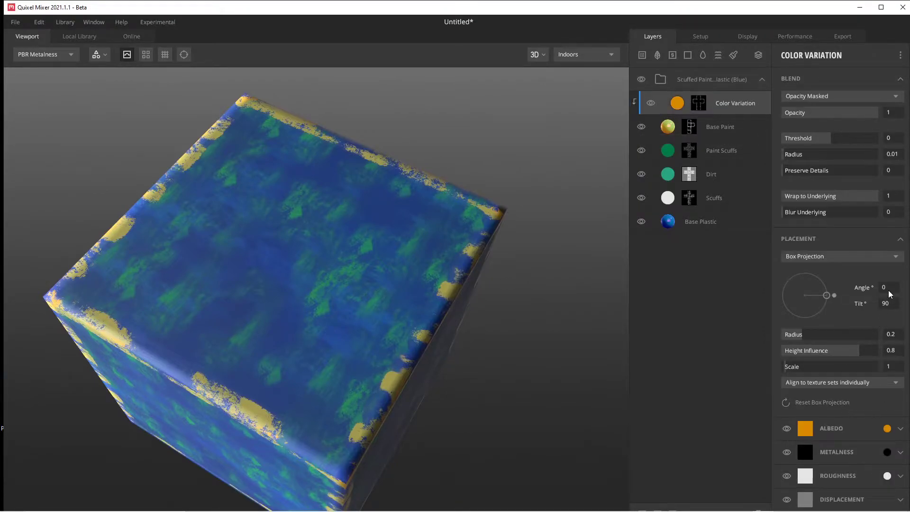
{"action": "left_click", "coordinate": [901, 240]}
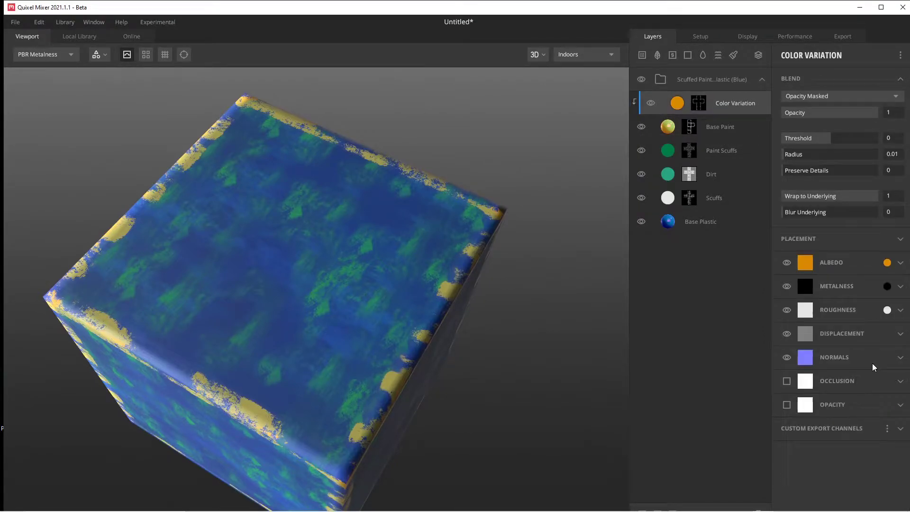
{"action": "left_click", "coordinate": [717, 131]}
{"action": "left_click", "coordinate": [730, 151]}
{"action": "left_click", "coordinate": [733, 176]}
{"action": "left_click", "coordinate": [733, 198]}
{"action": "left_click", "coordinate": [744, 199]}
{"action": "left_click", "coordinate": [751, 175]}
{"action": "left_click", "coordinate": [753, 150]}
{"action": "left_click", "coordinate": [754, 127]}
{"action": "left_click", "coordinate": [757, 101]}
{"action": "left_click", "coordinate": [751, 129]}
{"action": "left_click", "coordinate": [744, 154]}
{"action": "left_click", "coordinate": [744, 174]}
{"action": "left_click", "coordinate": [739, 219]}
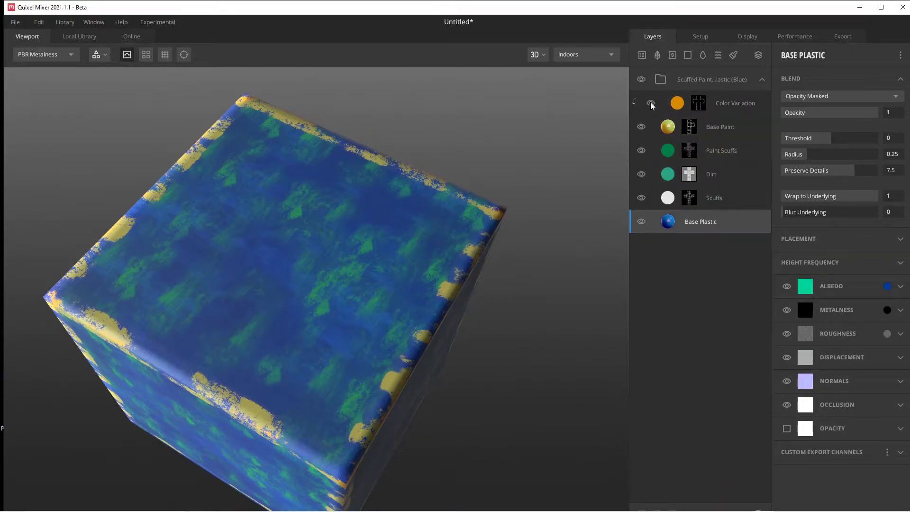
Hide and show the Base Paint, Paint Scuffs and Dirt layers one at a time to compare their effect on the cube
{"action": "left_click", "coordinate": [641, 127]}
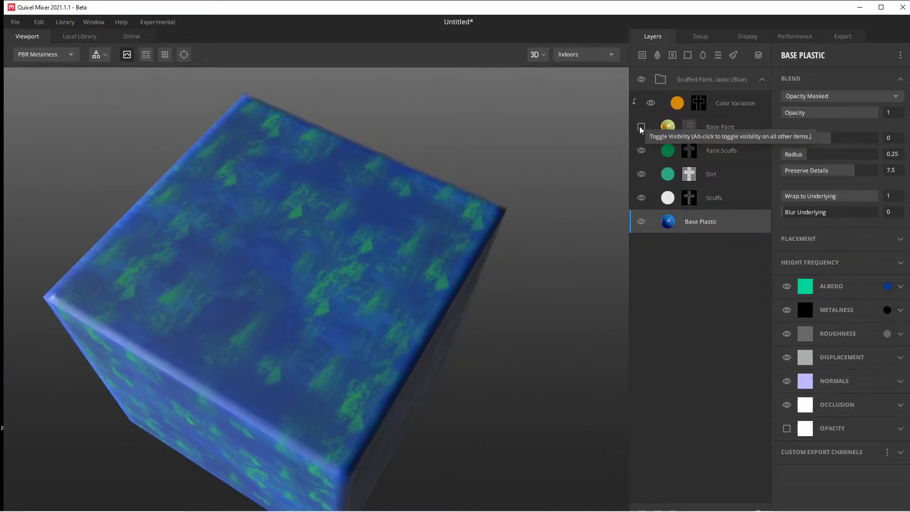
{"action": "left_click", "coordinate": [641, 128]}
{"action": "left_click", "coordinate": [641, 151]}
{"action": "left_click", "coordinate": [641, 152]}
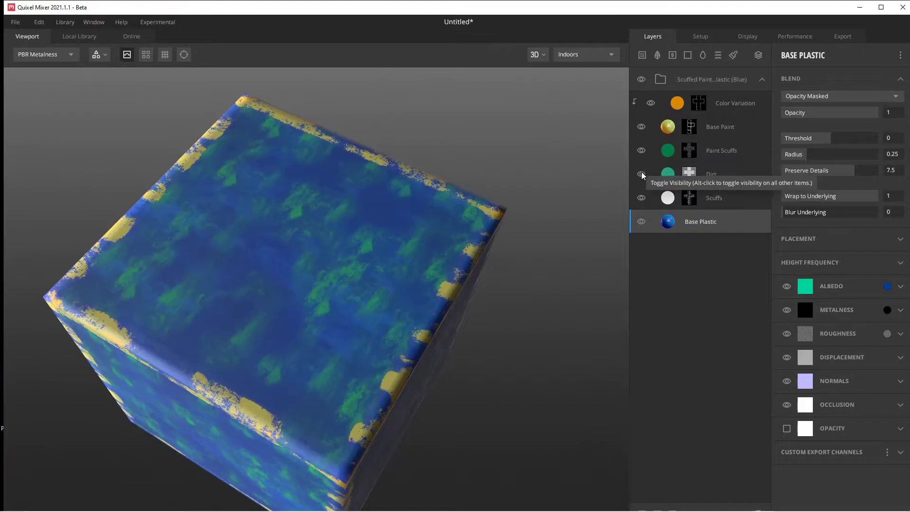
{"action": "left_click", "coordinate": [641, 174]}
{"action": "left_click", "coordinate": [642, 175]}
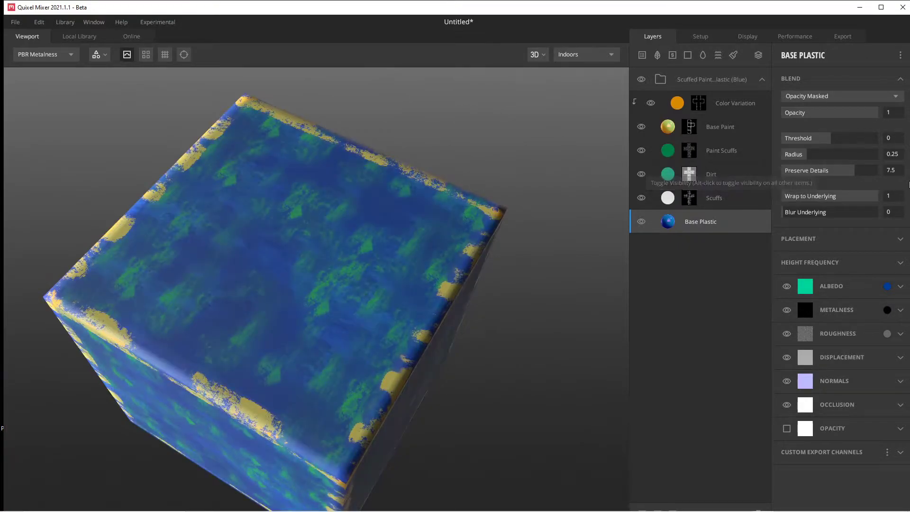
Delete the Scuffed Painted Plastic group, add the Scratched Bakelite (Brown) smart material from the local library and inspect the cube
{"action": "key", "text": "Delete"}
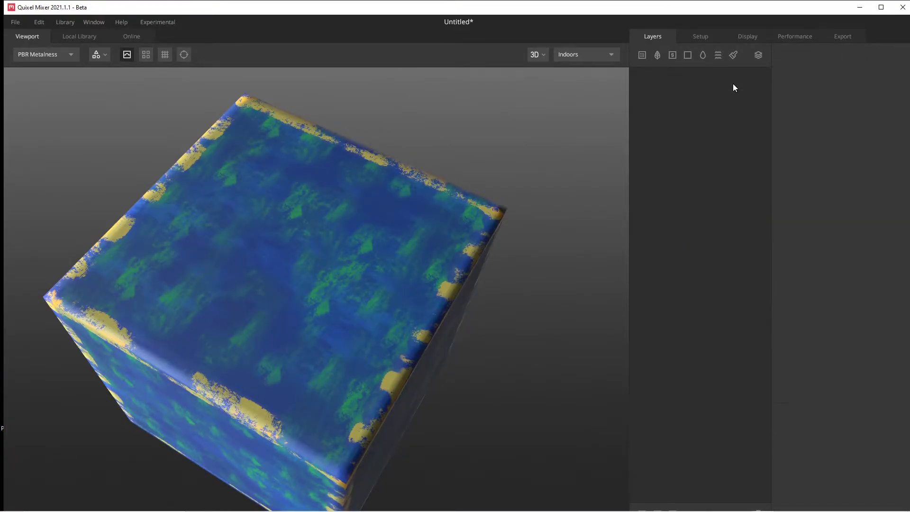
{"action": "left_click", "coordinate": [79, 36]}
{"action": "scroll", "coordinate": [311, 281], "scroll_direction": "down", "scroll_amount": 3}
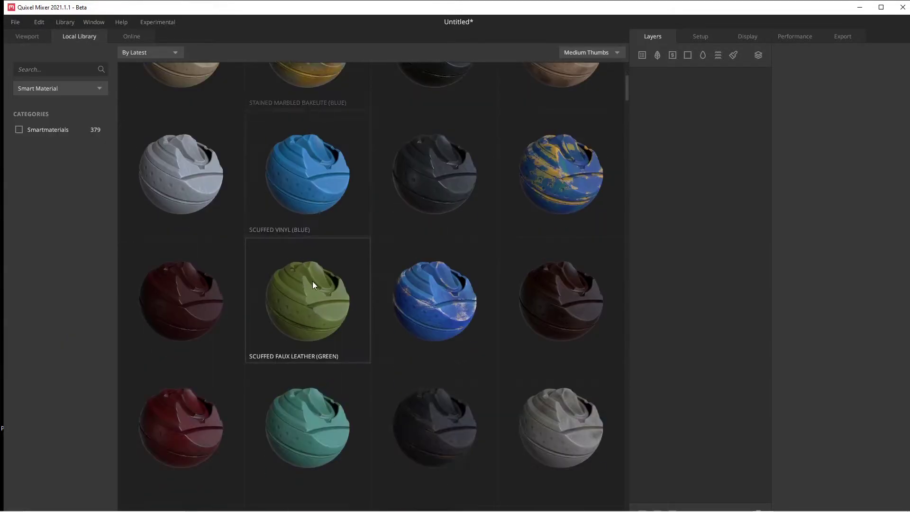
{"action": "scroll", "coordinate": [318, 334], "scroll_direction": "down", "scroll_amount": 4}
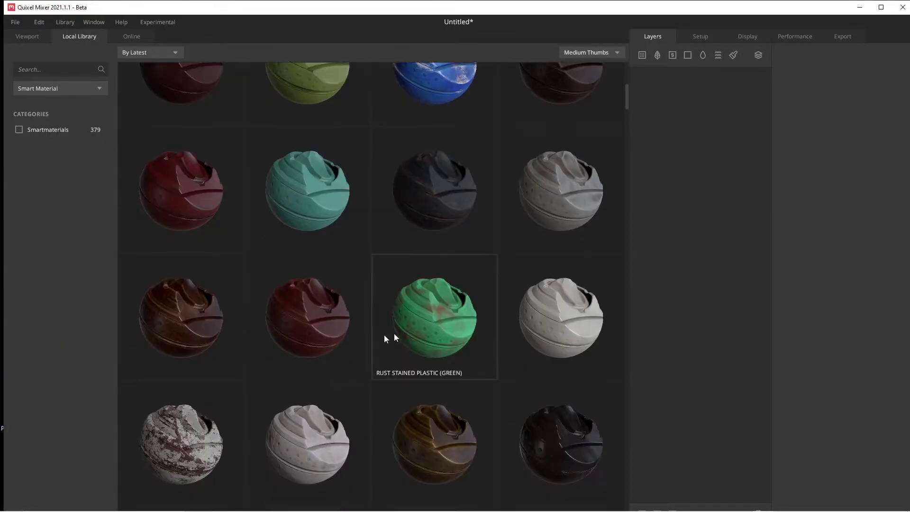
{"action": "left_click", "coordinate": [188, 360]}
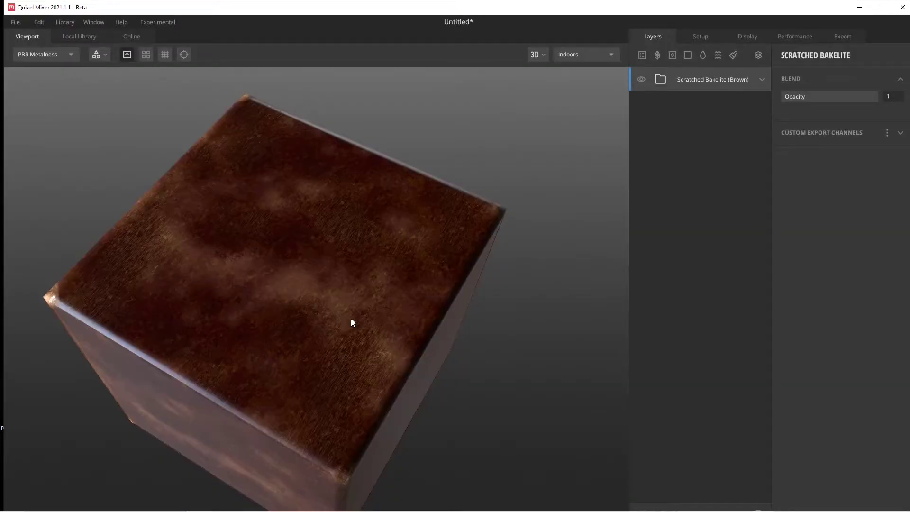
{"action": "left_click_drag", "start_coordinate": [351, 318], "coordinate": [521, 237]}
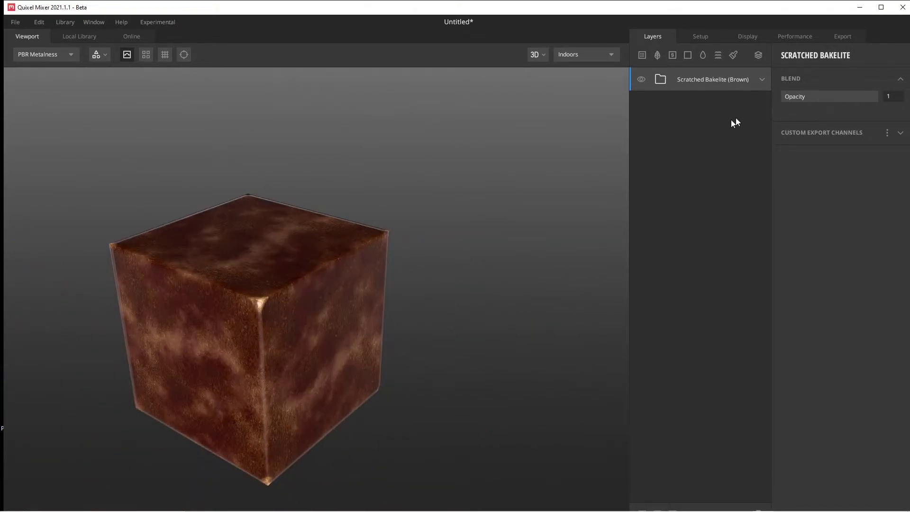
Expand the Scratched Bakelite group and examine its layers' settings and the mask stacks of the Scuffs and Roughnes layers
{"action": "left_click", "coordinate": [763, 80]}
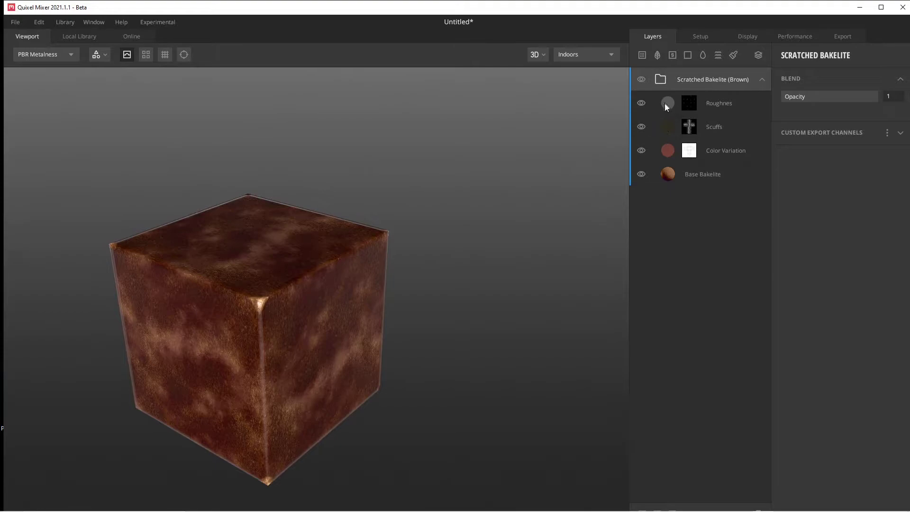
{"action": "left_click", "coordinate": [734, 103]}
{"action": "left_click", "coordinate": [725, 126]}
{"action": "left_click", "coordinate": [725, 150]}
{"action": "left_click", "coordinate": [724, 174]}
{"action": "left_click", "coordinate": [724, 143]}
{"action": "left_click", "coordinate": [690, 133]}
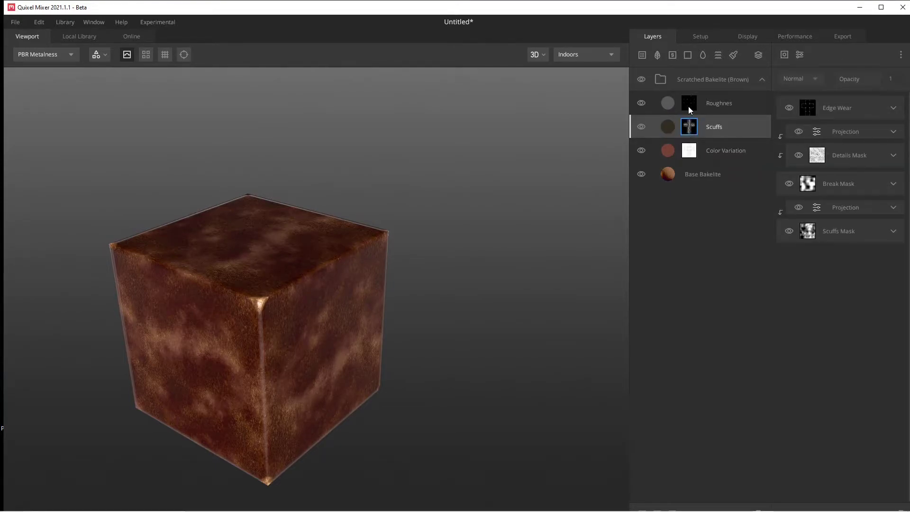
{"action": "left_click", "coordinate": [690, 105]}
{"action": "left_click", "coordinate": [689, 127]}
Collapse the Scratched Bakelite group, inspect the cube up close and from a distance, and delete the group
{"action": "left_click", "coordinate": [763, 79]}
{"action": "scroll", "coordinate": [331, 221], "scroll_direction": "up", "scroll_amount": 4}
{"action": "scroll", "coordinate": [331, 221], "scroll_direction": "down", "scroll_amount": 5}
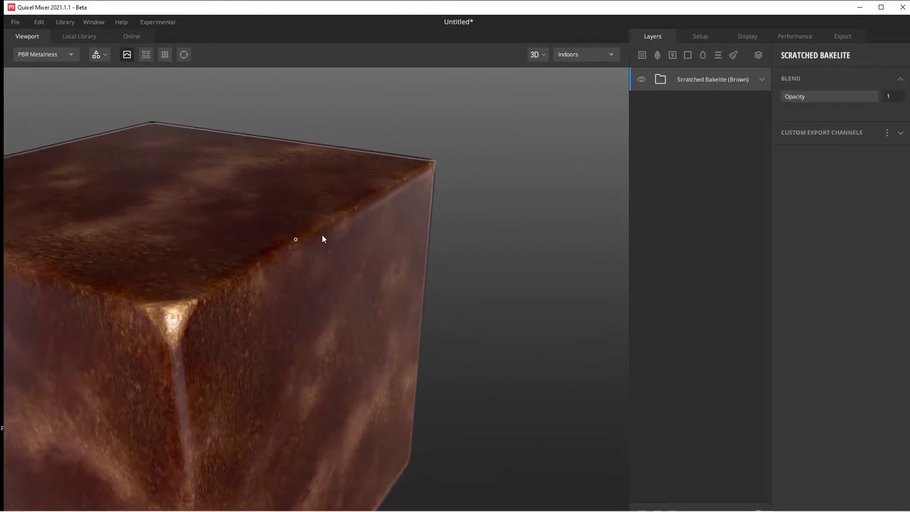
{"action": "left_click_drag", "start_coordinate": [327, 237], "coordinate": [574, 115]}
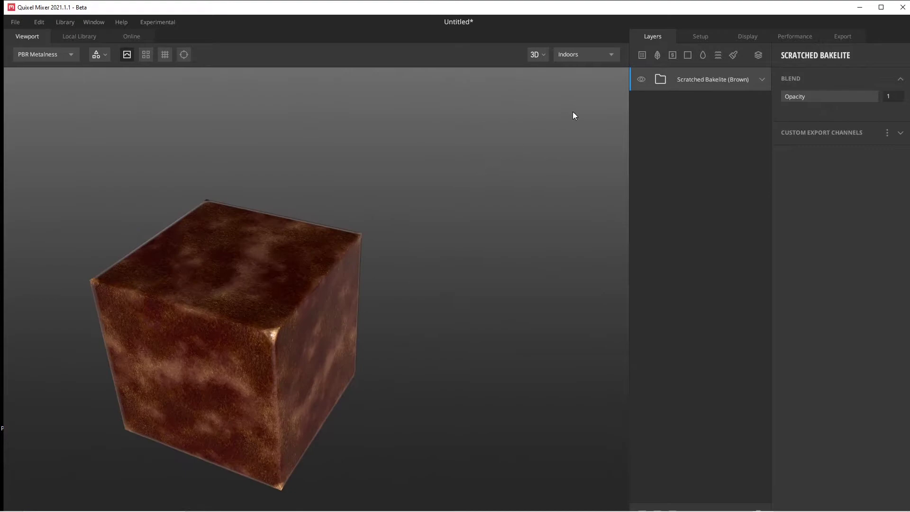
{"action": "key", "text": "Delete"}
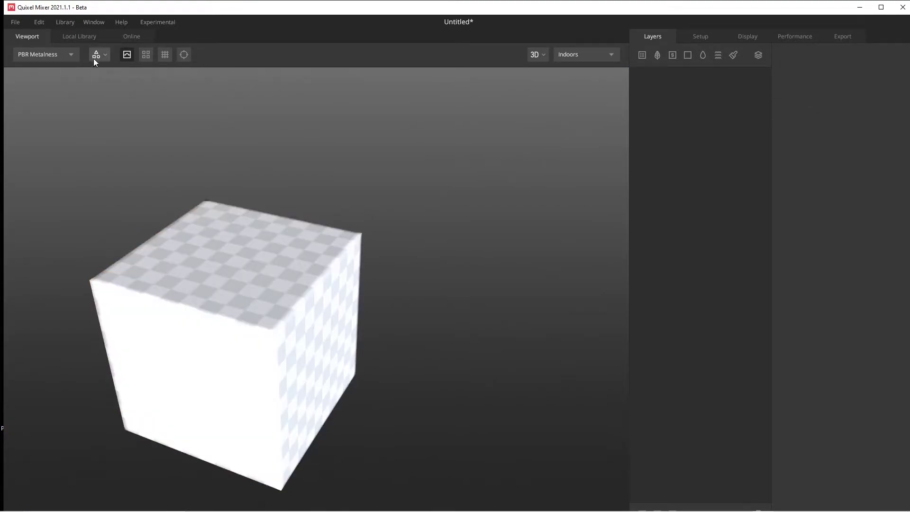
Add the Muddy Plastic (White) smart material from the local library, inspect the cube, and delete the group
{"action": "left_click", "coordinate": [89, 37]}
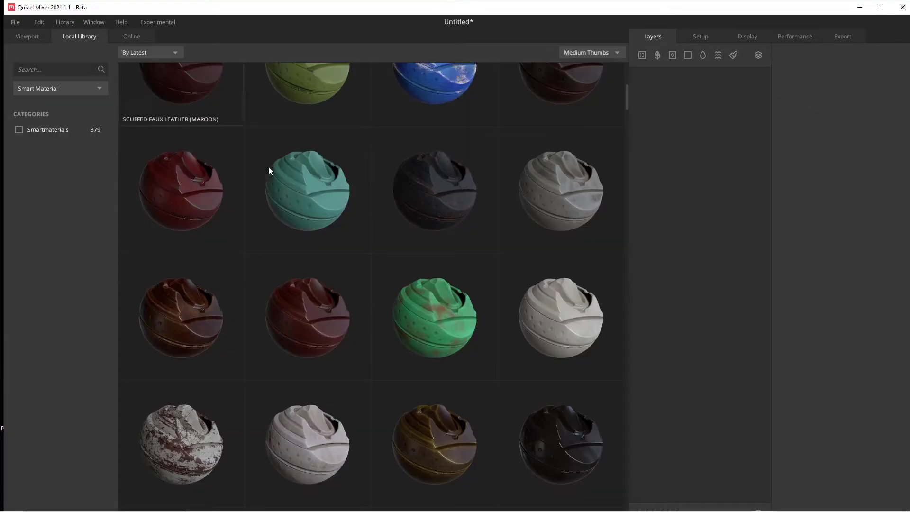
{"action": "scroll", "coordinate": [269, 167], "scroll_direction": "down", "scroll_amount": 5}
{"action": "scroll", "coordinate": [384, 307], "scroll_direction": "down", "scroll_amount": 1}
{"action": "left_click", "coordinate": [542, 359]}
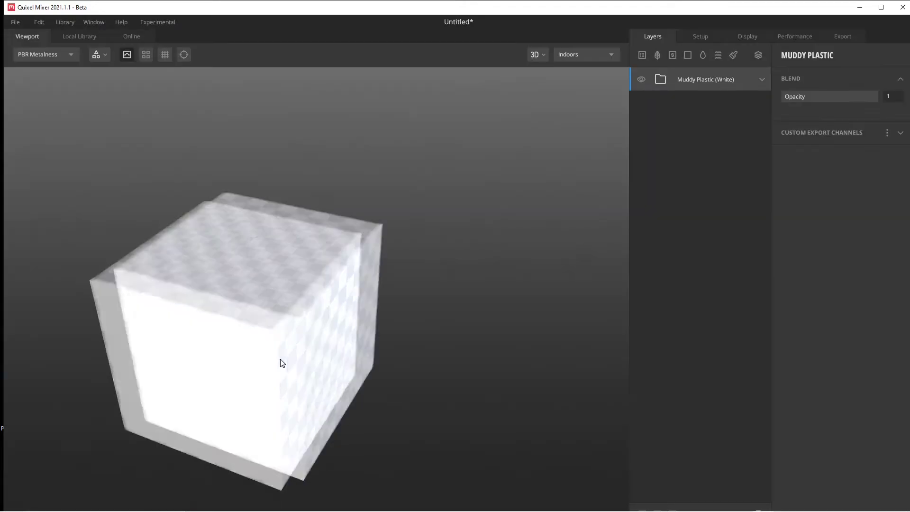
{"action": "mouse_move", "coordinate": [293, 311]}
{"action": "left_mouse_down"}
{"action": "mouse_move", "coordinate": [414, 260]}
{"action": "mouse_move", "coordinate": [323, 281]}
{"action": "mouse_move", "coordinate": [296, 315]}
{"action": "mouse_move", "coordinate": [290, 377]}
{"action": "mouse_move", "coordinate": [312, 311]}
{"action": "left_mouse_up"}
{"action": "left_click_drag", "start_coordinate": [252, 304], "coordinate": [348, 325]}
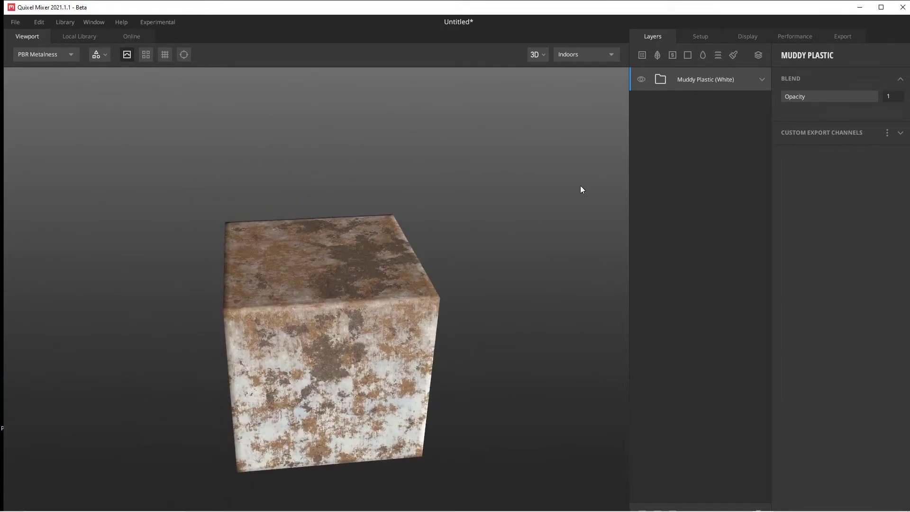
{"action": "key", "text": "Delete"}
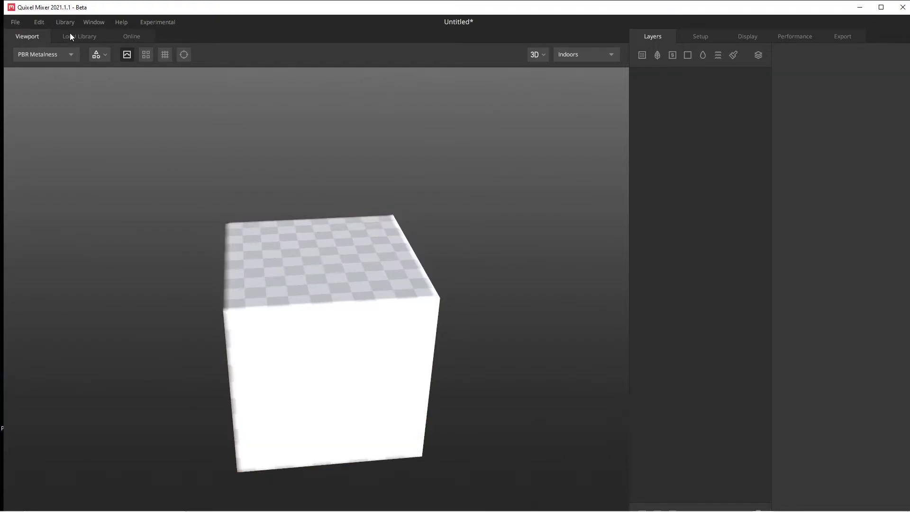
Switch the local library's asset filter from smart materials to All Types
{"action": "left_click", "coordinate": [85, 38]}
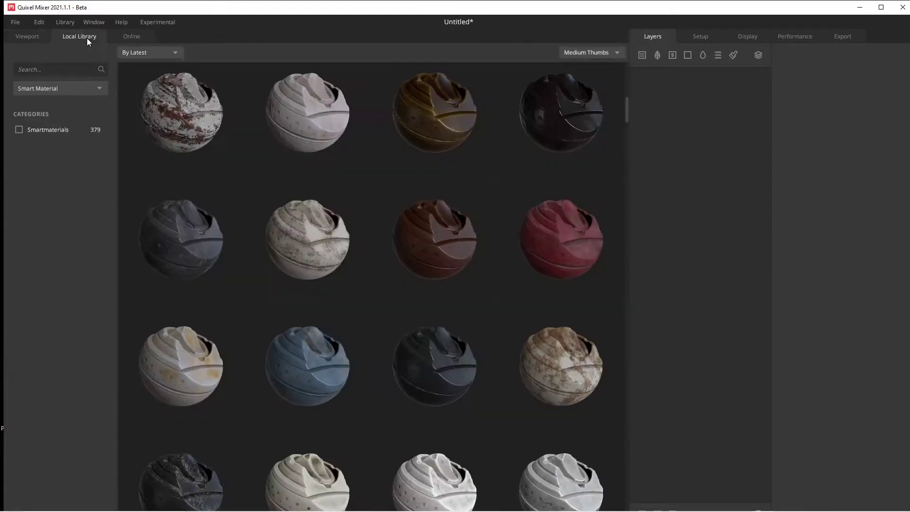
{"action": "left_click", "coordinate": [100, 90]}
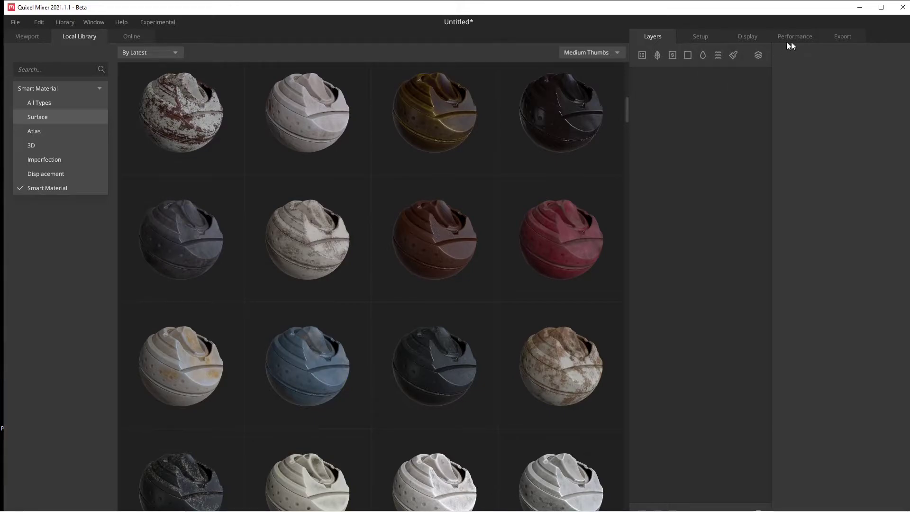
{"action": "left_click", "coordinate": [81, 55]}
{"action": "left_click", "coordinate": [41, 40]}
{"action": "left_click", "coordinate": [79, 39]}
{"action": "left_click", "coordinate": [35, 35]}
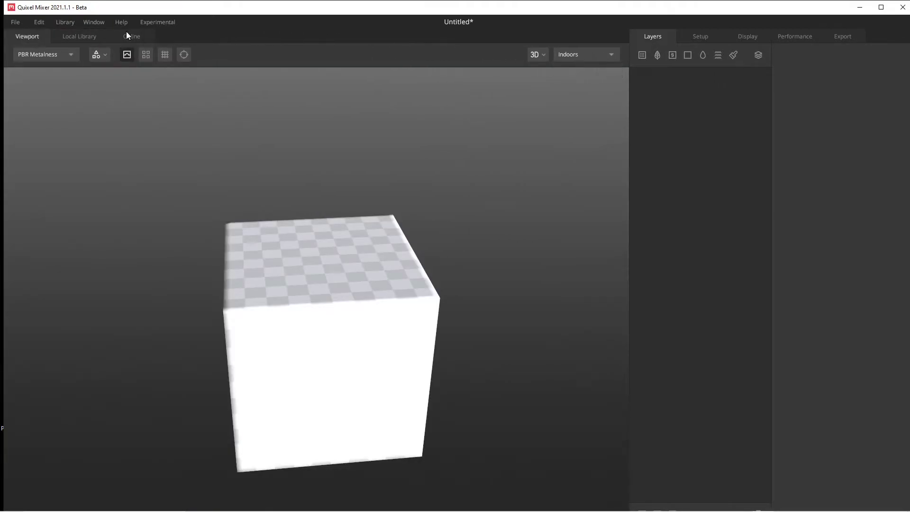
{"action": "left_click", "coordinate": [80, 37]}
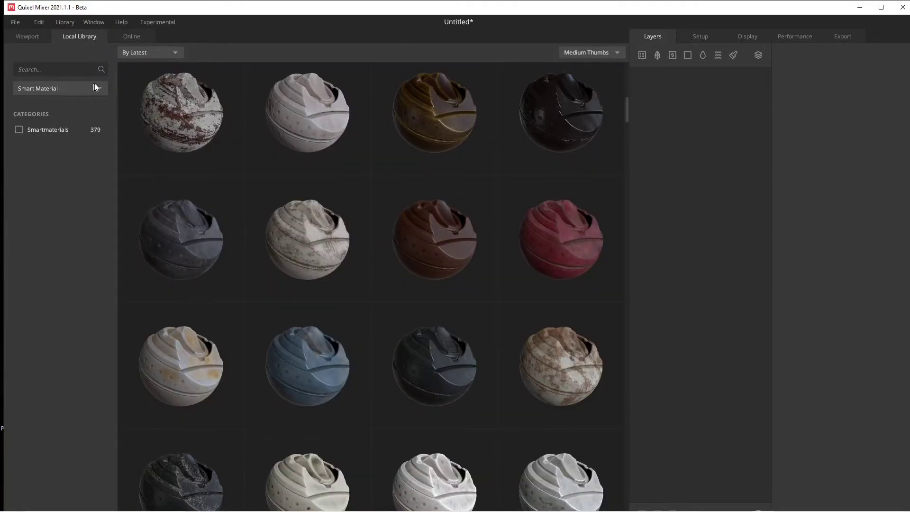
{"action": "left_click", "coordinate": [95, 88]}
{"action": "left_click", "coordinate": [85, 103]}
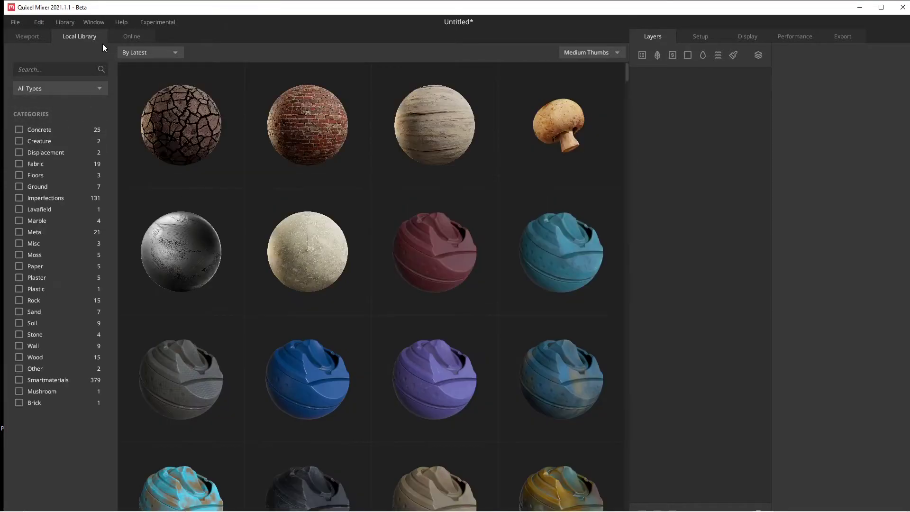
Browse the online library's asset types and its Bush, Brushes, Stains and Brick categories
{"action": "left_click", "coordinate": [143, 36]}
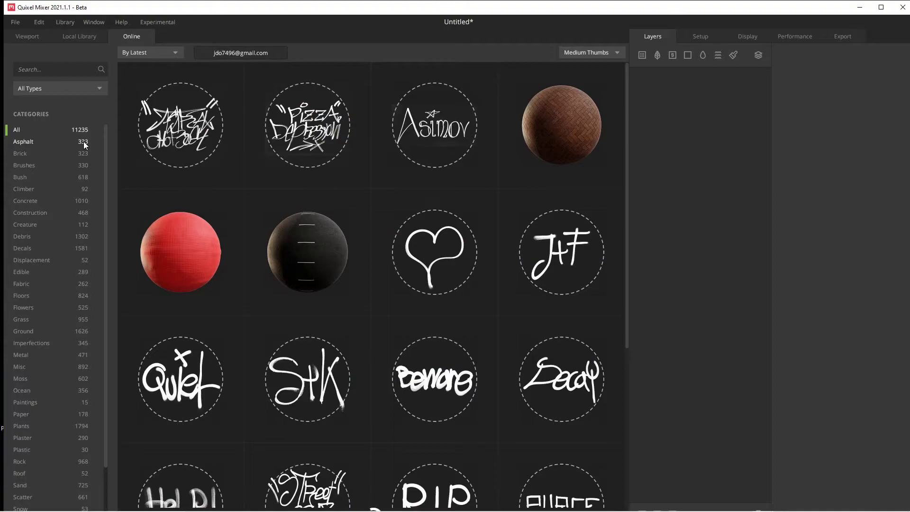
{"action": "left_click", "coordinate": [97, 92]}
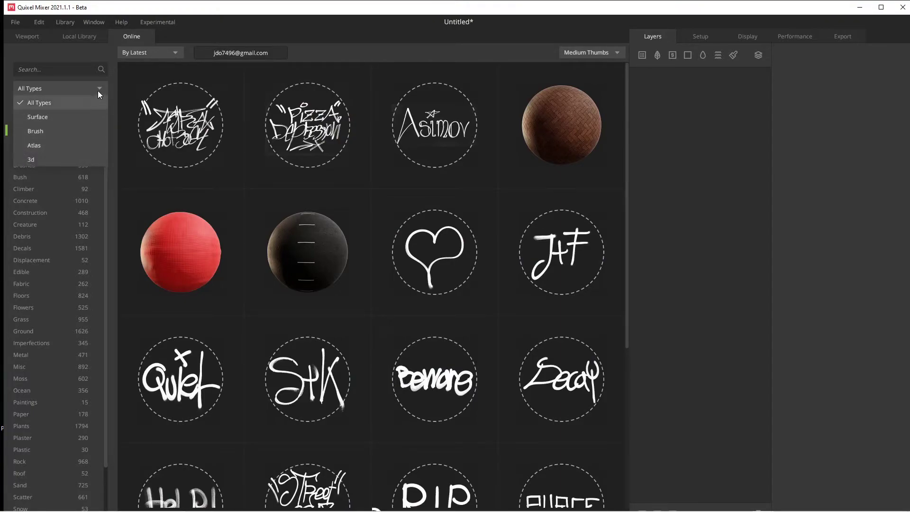
{"action": "left_click", "coordinate": [97, 90]}
{"action": "scroll", "coordinate": [95, 196], "scroll_direction": "down", "scroll_amount": 3}
{"action": "scroll", "coordinate": [89, 238], "scroll_direction": "up", "scroll_amount": 3}
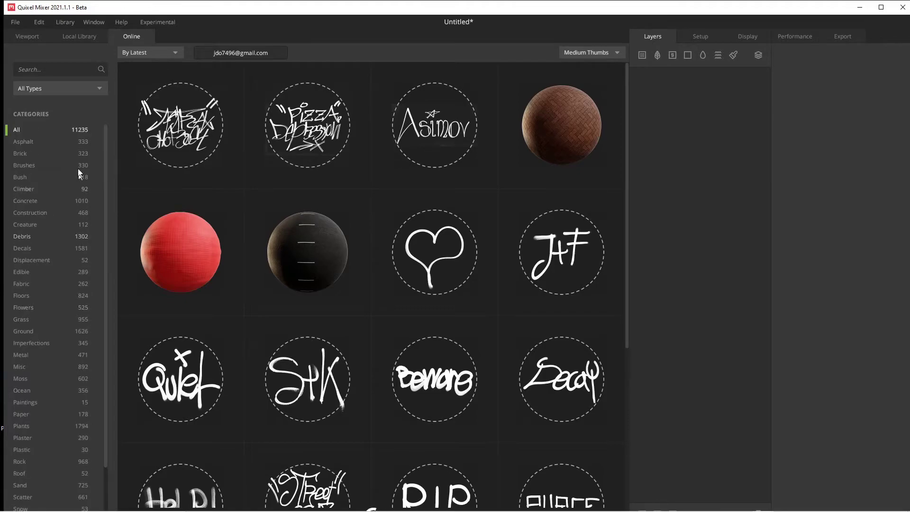
{"action": "left_click", "coordinate": [32, 178]}
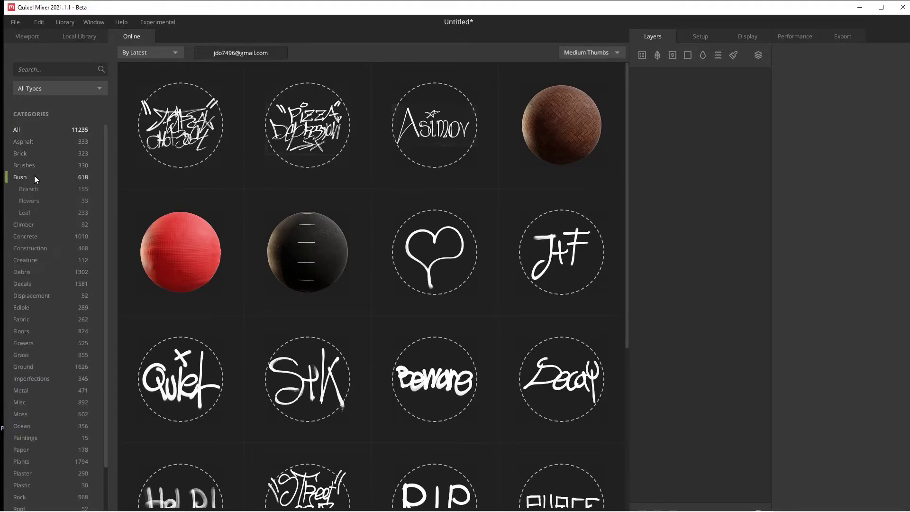
{"action": "left_click", "coordinate": [52, 169]}
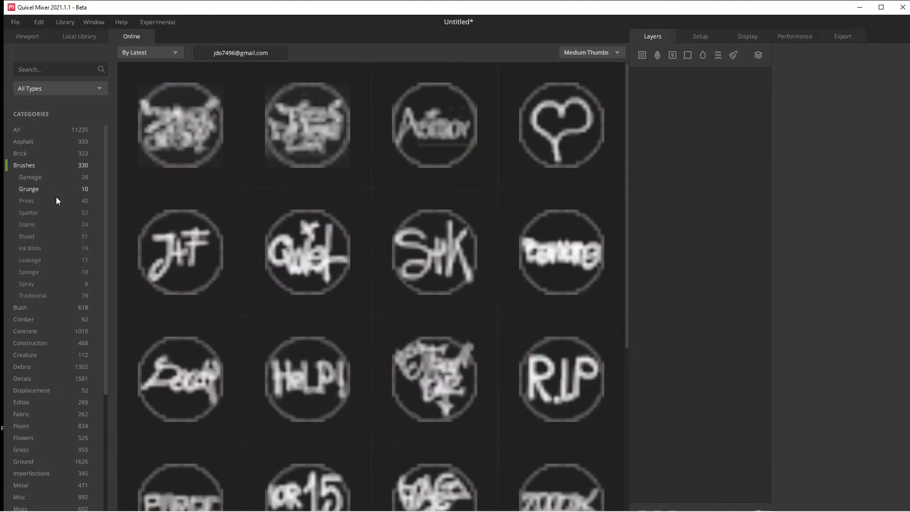
{"action": "left_click", "coordinate": [59, 225]}
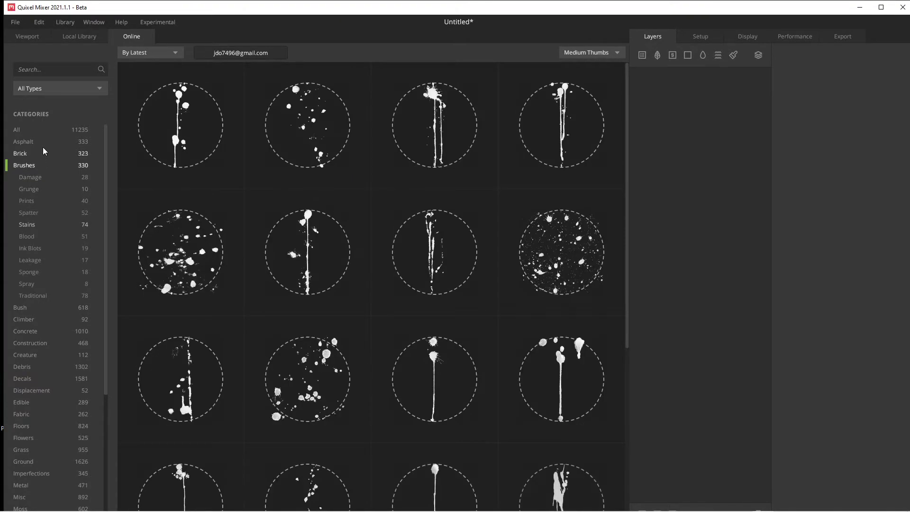
{"action": "left_click", "coordinate": [43, 151]}
Filter the online library to surfaces in the Concrete category and download the River Stone Wall material
{"action": "left_click", "coordinate": [99, 88]}
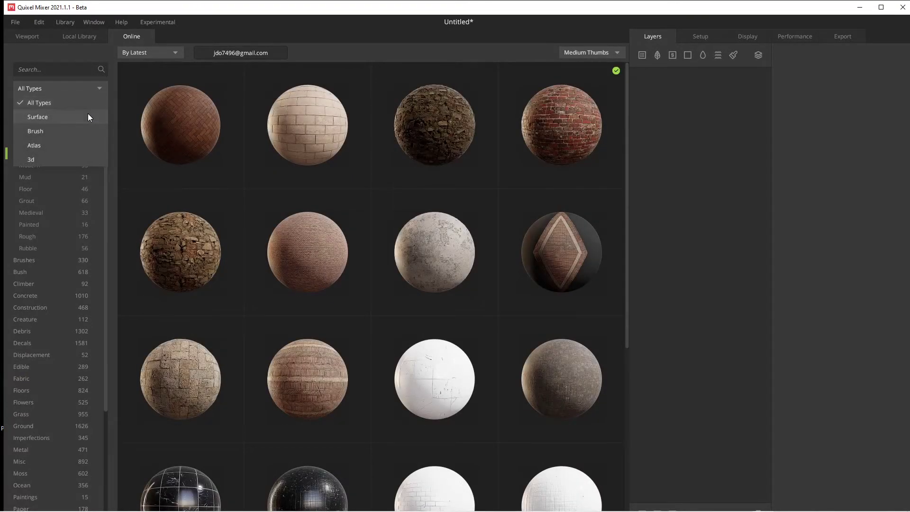
{"action": "left_click", "coordinate": [87, 116]}
{"action": "left_click", "coordinate": [48, 200]}
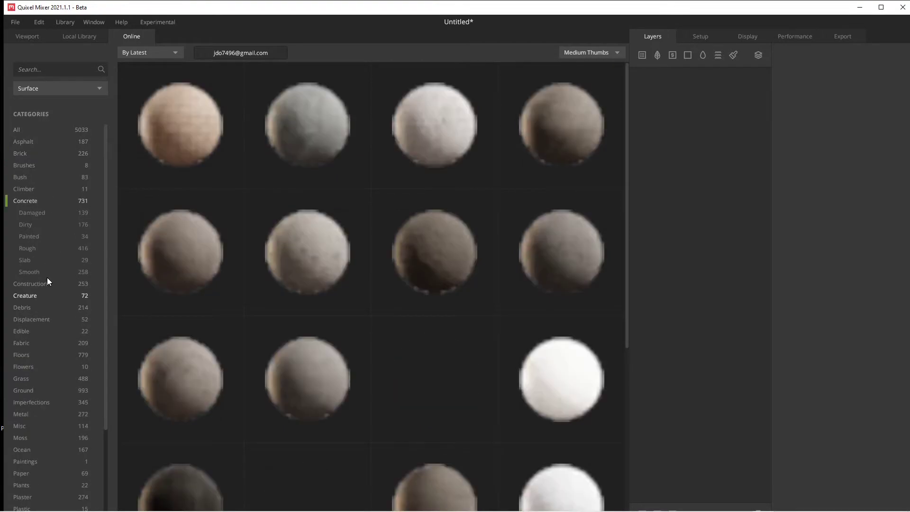
{"action": "scroll", "coordinate": [366, 344], "scroll_direction": "down", "scroll_amount": 5}
{"action": "scroll", "coordinate": [366, 350], "scroll_direction": "down", "scroll_amount": 2}
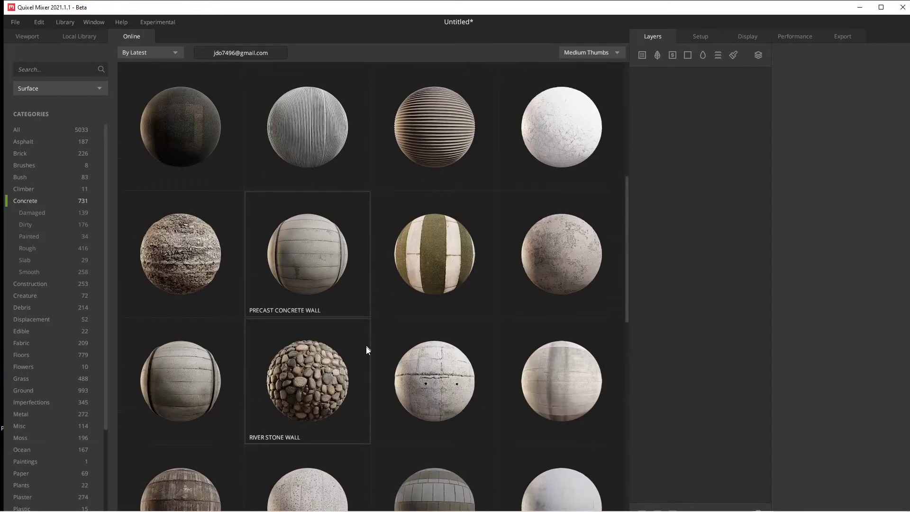
{"action": "left_click", "coordinate": [317, 407]}
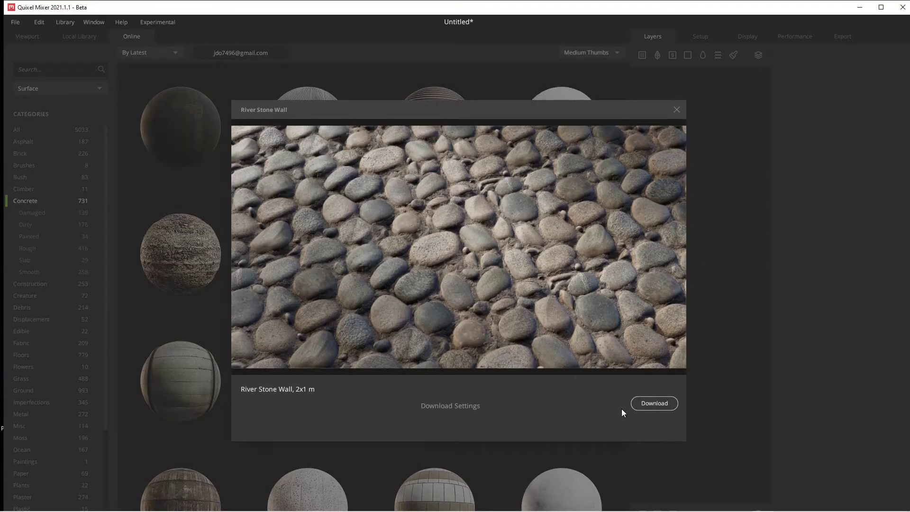
{"action": "left_click", "coordinate": [643, 403]}
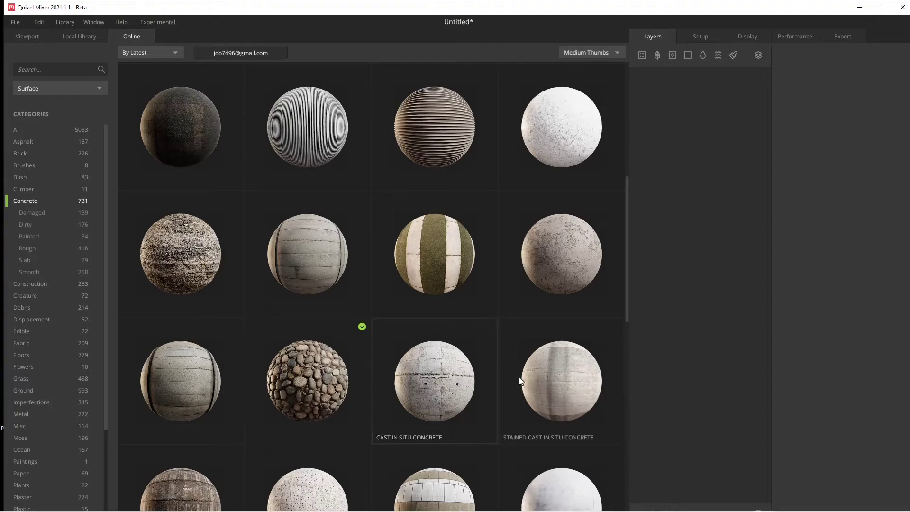
Filter the local library to surfaces, add River Stone Wall as a layer and inspect it on the cube
{"action": "left_click", "coordinate": [89, 38]}
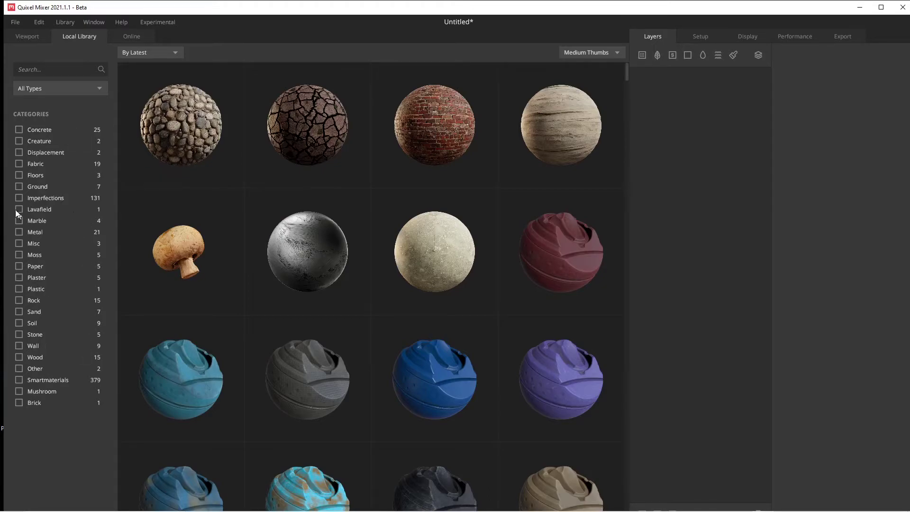
{"action": "left_click", "coordinate": [96, 88]}
{"action": "left_click", "coordinate": [86, 118]}
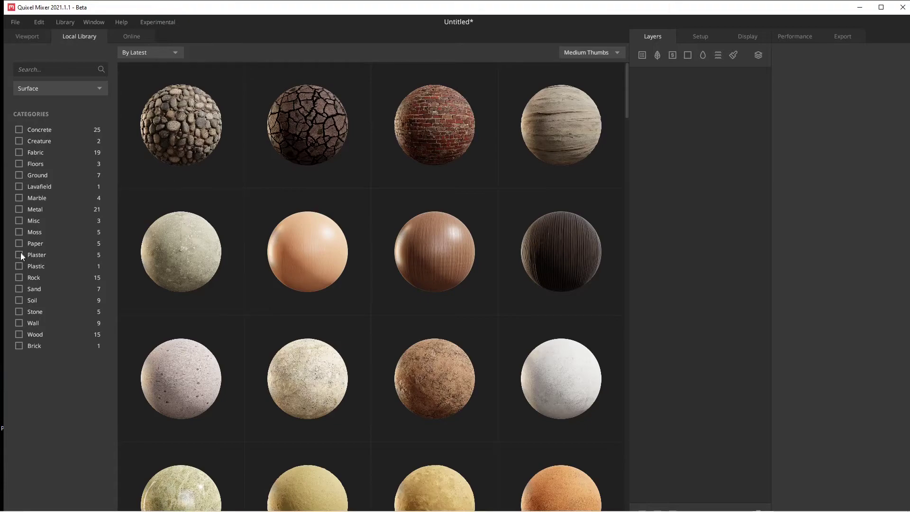
{"action": "left_click", "coordinate": [19, 311]}
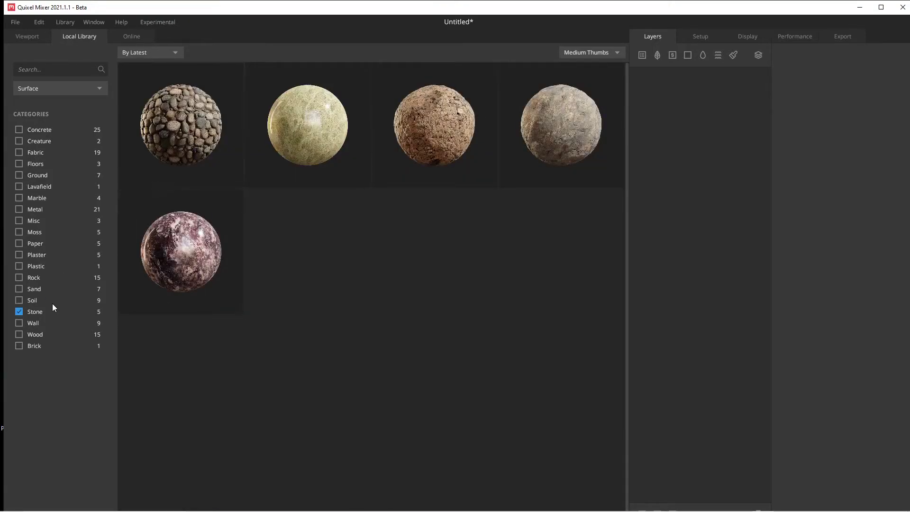
{"action": "left_click", "coordinate": [19, 312]}
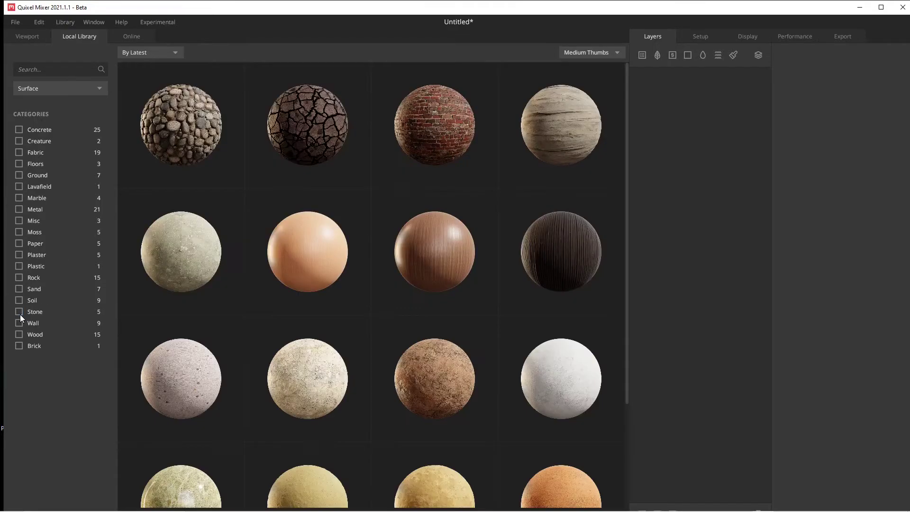
{"action": "left_click", "coordinate": [174, 153]}
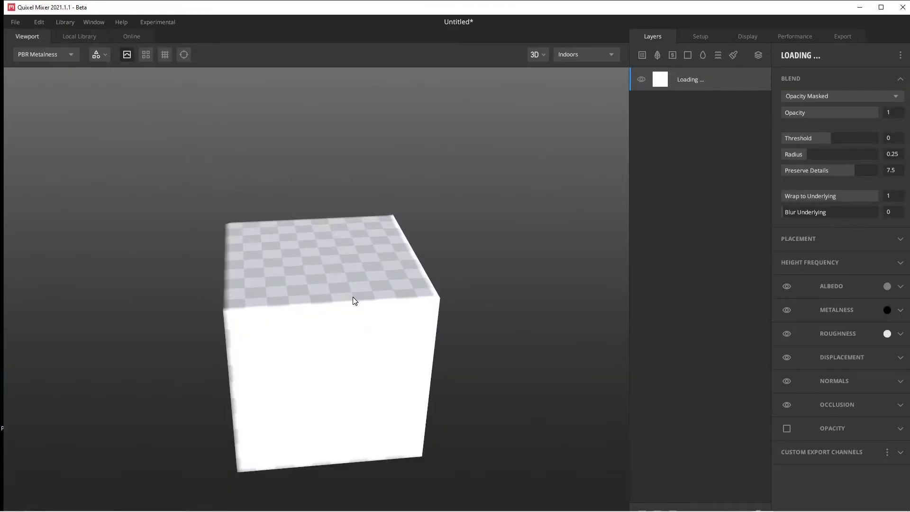
{"action": "left_click_drag", "start_coordinate": [388, 349], "coordinate": [351, 390]}
{"action": "scroll", "coordinate": [360, 306], "scroll_direction": "up", "scroll_amount": 3}
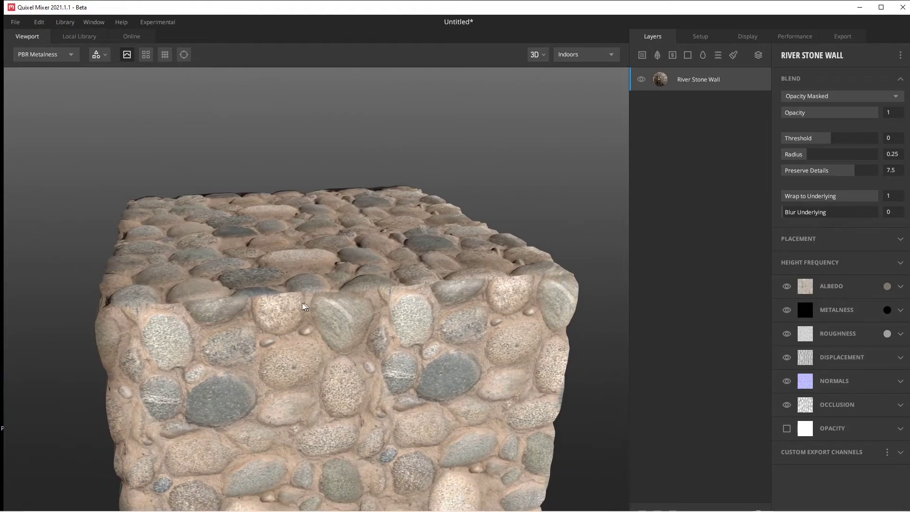
{"action": "scroll", "coordinate": [316, 311], "scroll_direction": "down", "scroll_amount": 4}
{"action": "left_click_drag", "start_coordinate": [319, 315], "coordinate": [433, 321]}
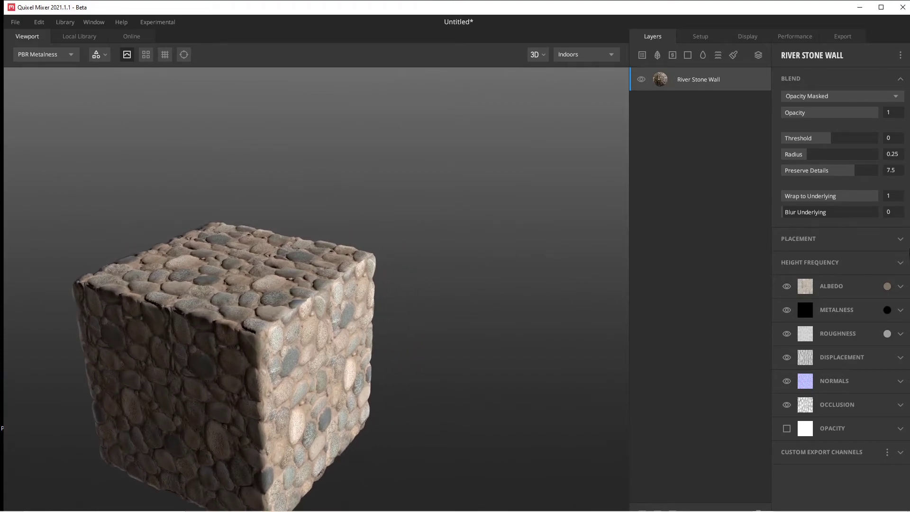
Set the River Stone Wall layer's box projection scale to 0.6 and inspect the stones on several sides of the cube
{"action": "left_click", "coordinate": [904, 247]}
{"action": "left_click", "coordinate": [902, 381]}
{"action": "left_click", "coordinate": [902, 377]}
{"action": "left_click", "coordinate": [900, 374]}
{"action": "left_click", "coordinate": [896, 374]}
{"action": "left_click", "coordinate": [894, 374]}
{"action": "left_click", "coordinate": [894, 373]}
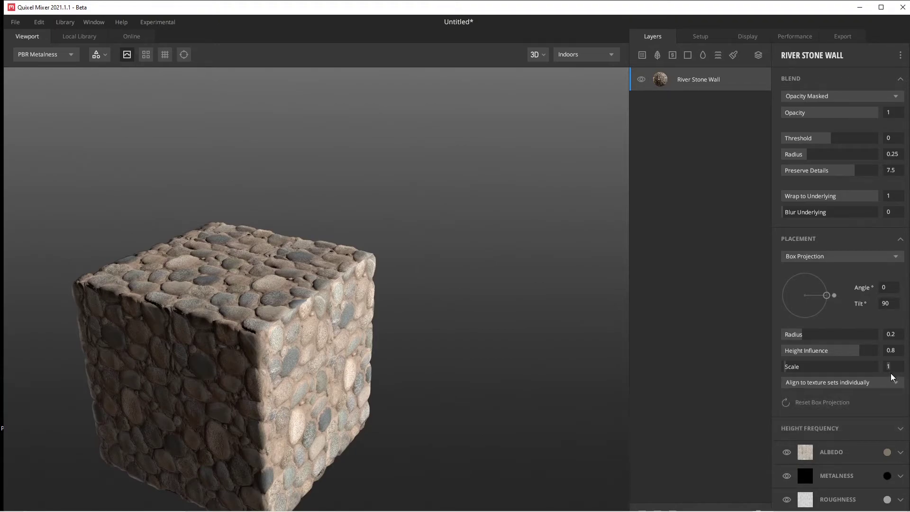
{"action": "type", "text": "0.8"}
{"action": "key", "text": "Return"}
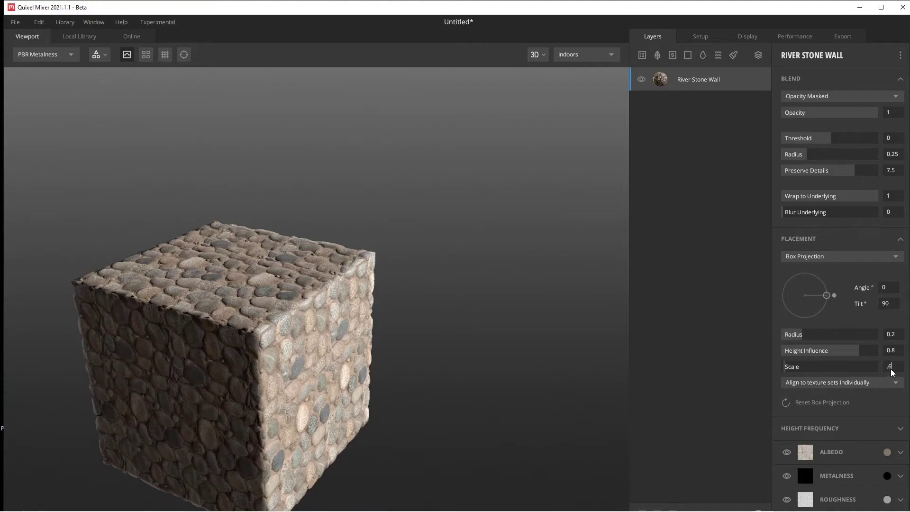
{"action": "key", "text": "Return"}
{"action": "left_click_drag", "start_coordinate": [454, 309], "coordinate": [501, 337]}
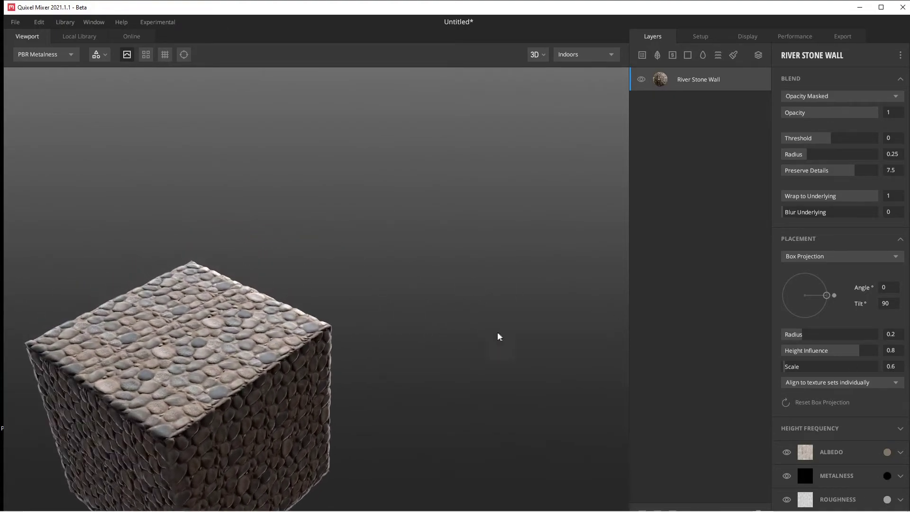
{"action": "left_click_drag", "start_coordinate": [485, 262], "coordinate": [272, 272]}
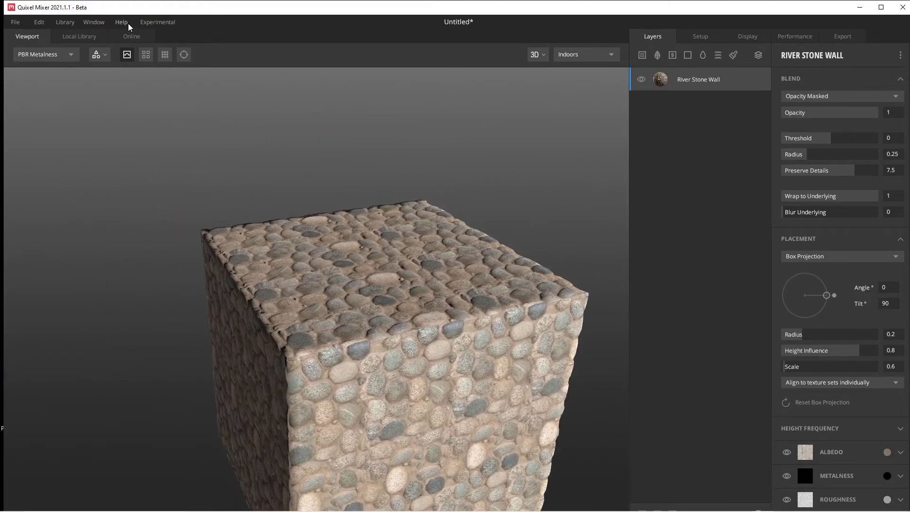
Browse the online concrete surfaces sorted by Featured and delete the River Stone Wall layer
{"action": "left_click", "coordinate": [89, 42]}
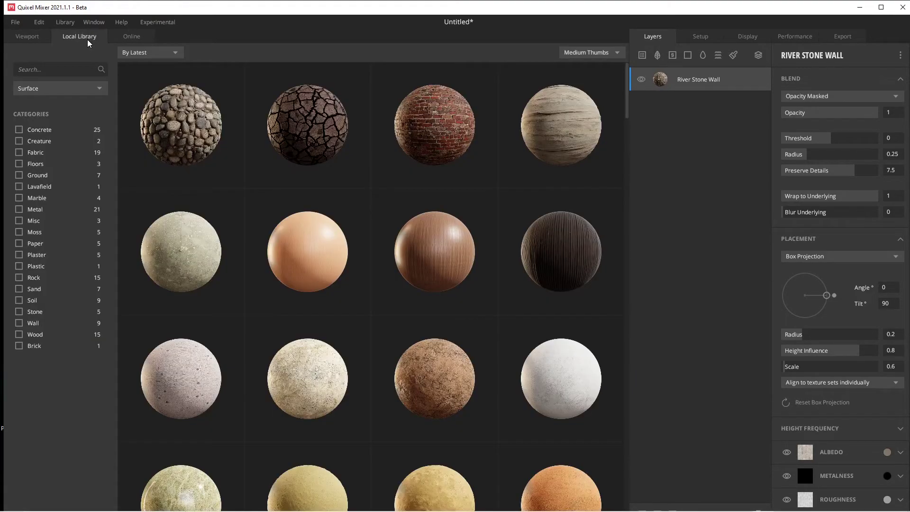
{"action": "left_click", "coordinate": [133, 37]}
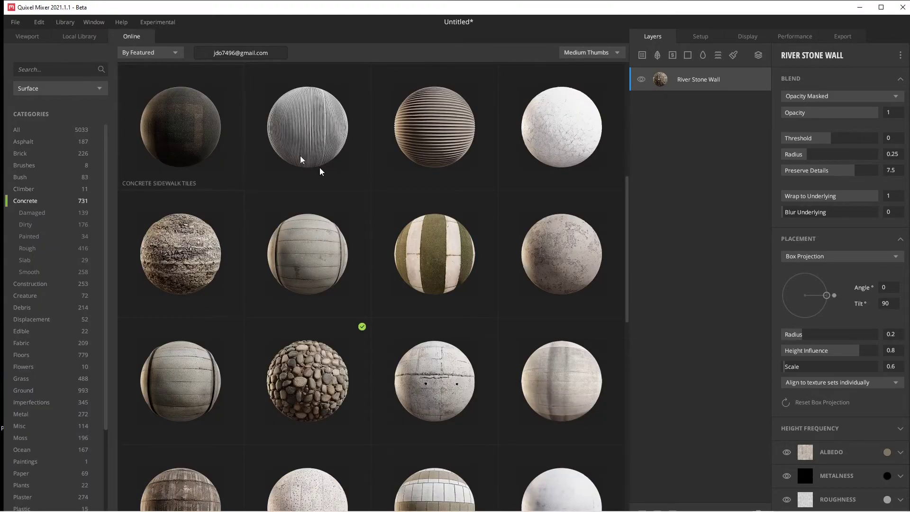
{"action": "scroll", "coordinate": [337, 291], "scroll_direction": "down", "scroll_amount": 15}
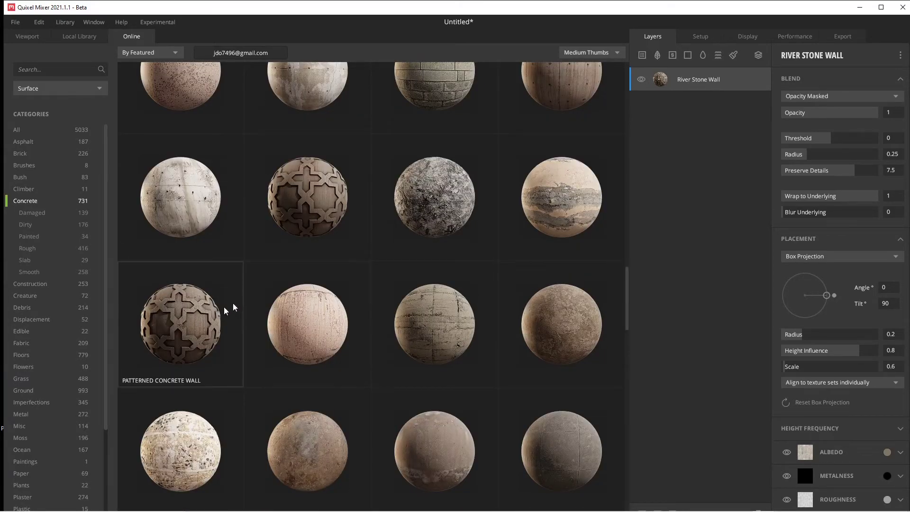
{"action": "key", "text": "Delete"}
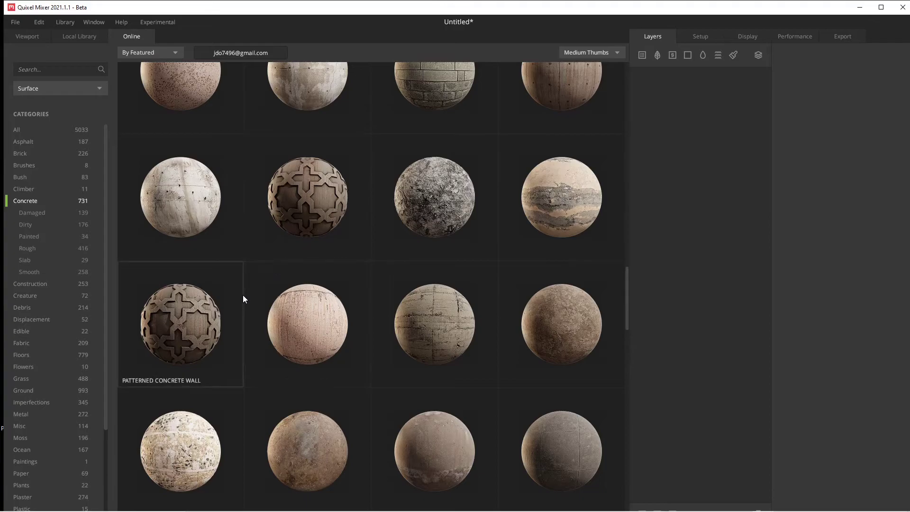
{"action": "left_click", "coordinate": [232, 301]}
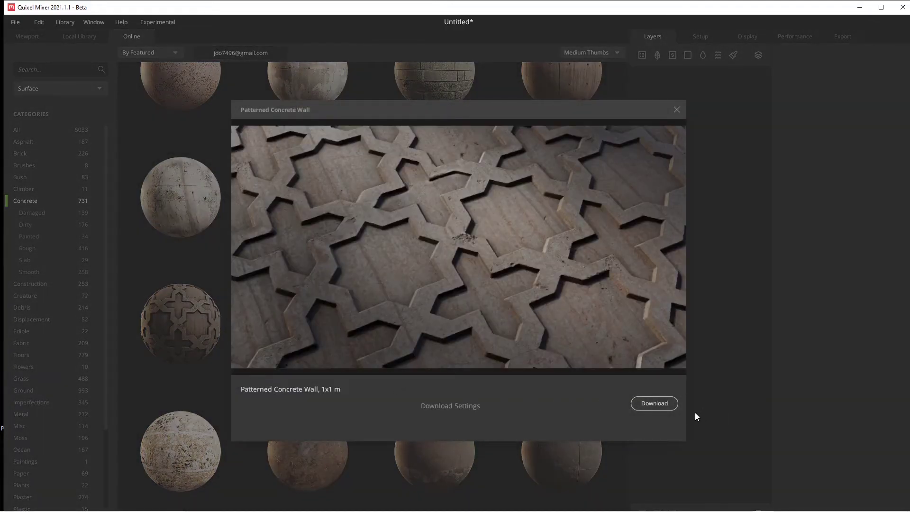
{"action": "left_click", "coordinate": [671, 404]}
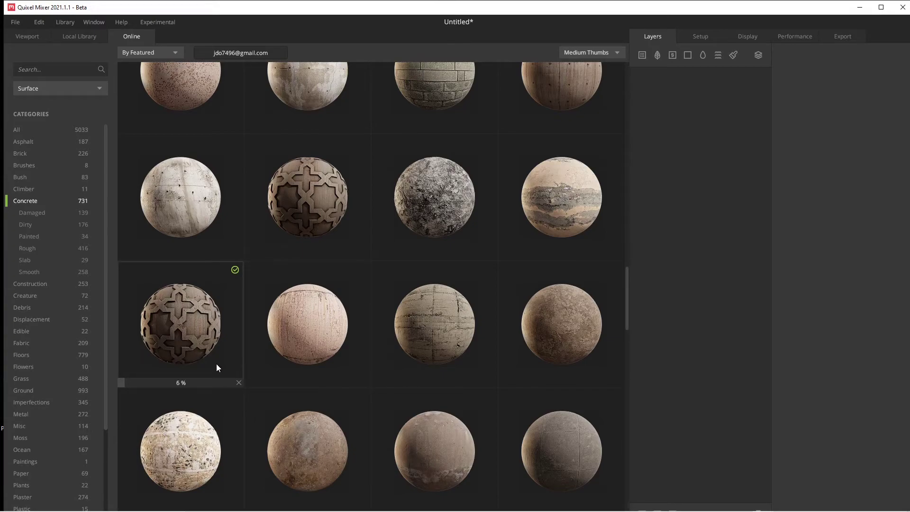
{"action": "left_click", "coordinate": [239, 383]}
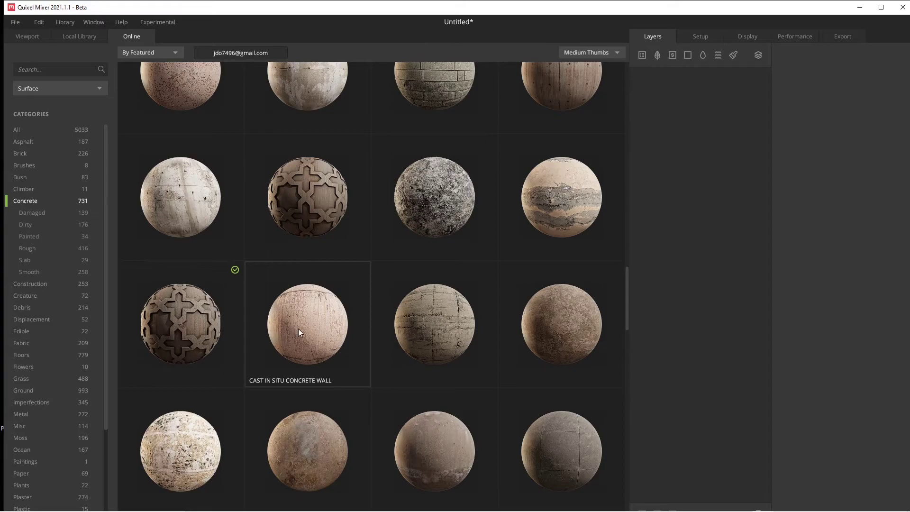
Add the Weedy Cracked Mud surface from the local library as a layer and inspect it on the cube
{"action": "scroll", "coordinate": [322, 218], "scroll_direction": "up", "scroll_amount": 5}
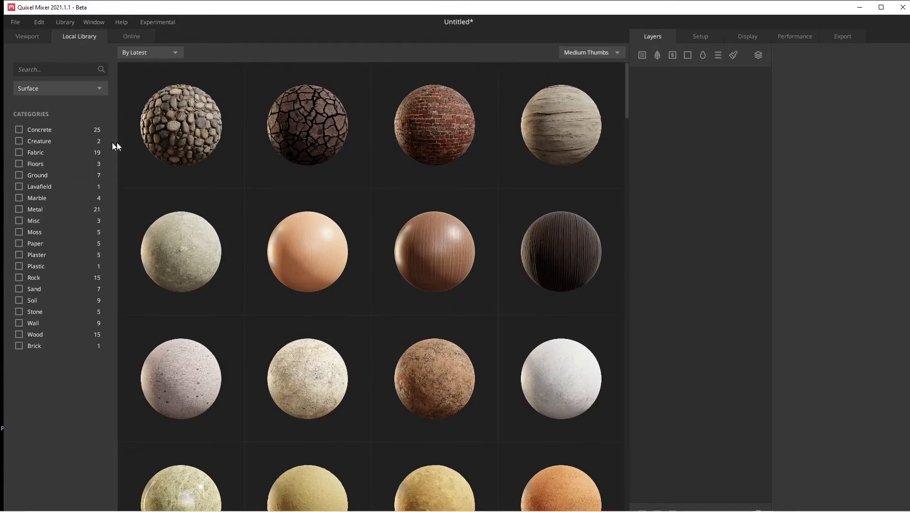
{"action": "left_click", "coordinate": [279, 150]}
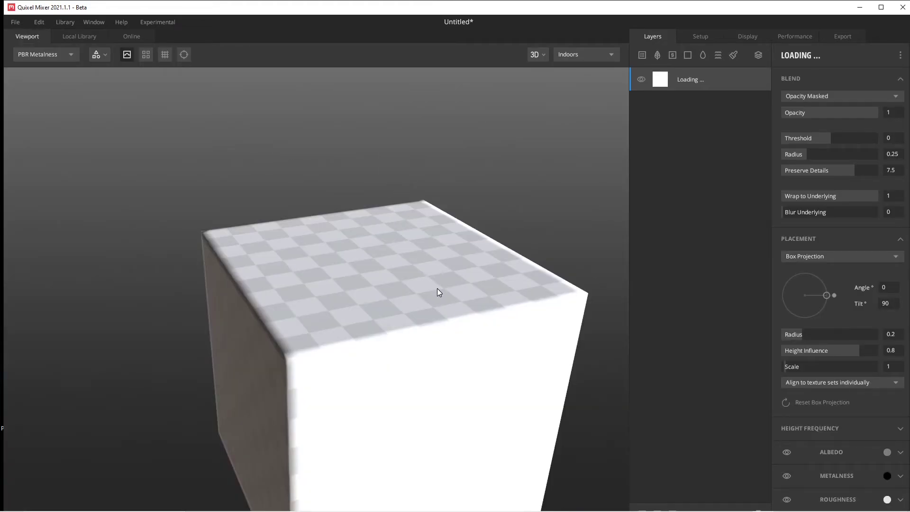
{"action": "left_click_drag", "start_coordinate": [457, 302], "coordinate": [364, 279]}
{"action": "mouse_move", "coordinate": [364, 279]}
{"action": "right_mouse_down"}
{"action": "mouse_move", "coordinate": [362, 250]}
{"action": "mouse_move", "coordinate": [372, 250]}
{"action": "mouse_move", "coordinate": [325, 275]}
{"action": "mouse_move", "coordinate": [352, 274]}
{"action": "right_mouse_up"}
{"action": "left_click_drag", "start_coordinate": [480, 327], "coordinate": [330, 362]}
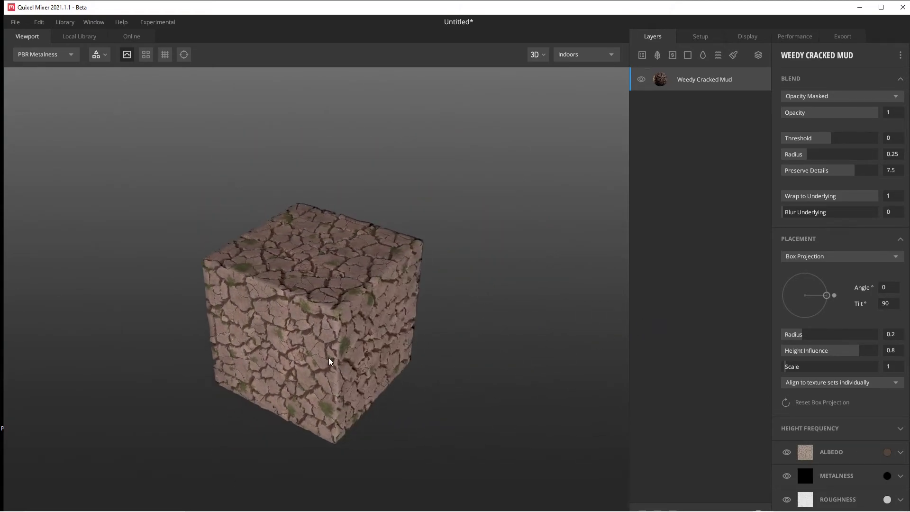
Filter the local library to Displacement and Imperfection assets and browse the imperfections
{"action": "left_click", "coordinate": [82, 36]}
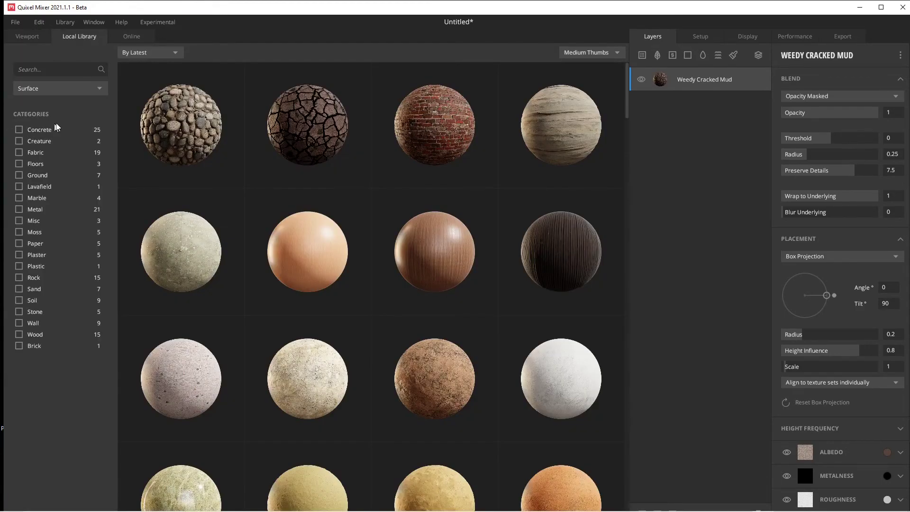
{"action": "left_click", "coordinate": [92, 89]}
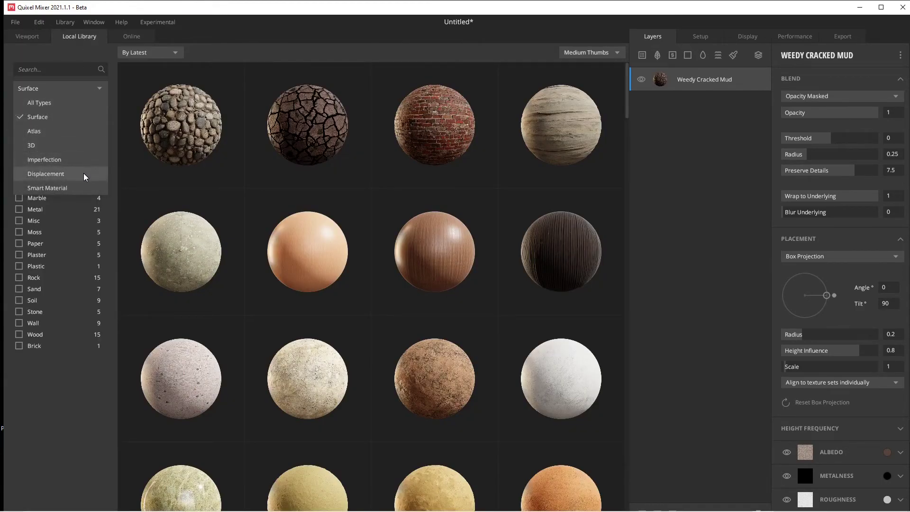
{"action": "left_click", "coordinate": [84, 175]}
{"action": "left_click", "coordinate": [94, 89]}
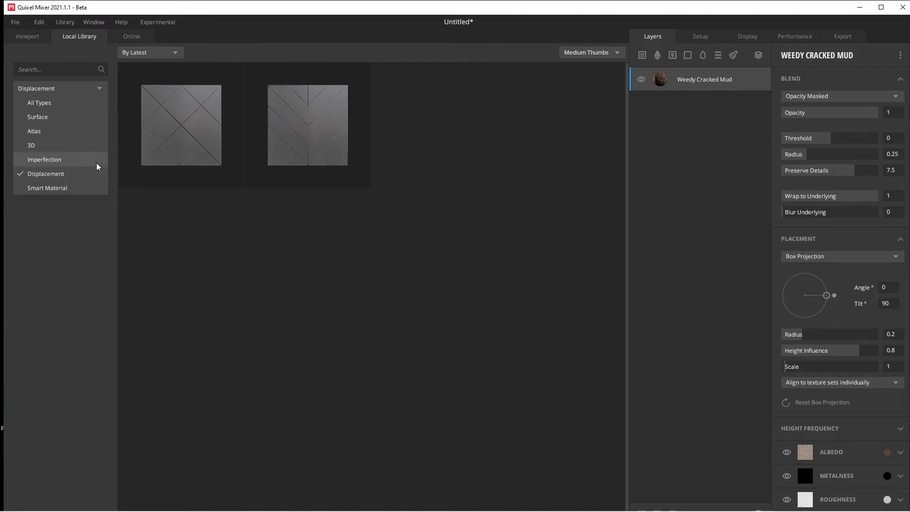
{"action": "left_click", "coordinate": [48, 160]}
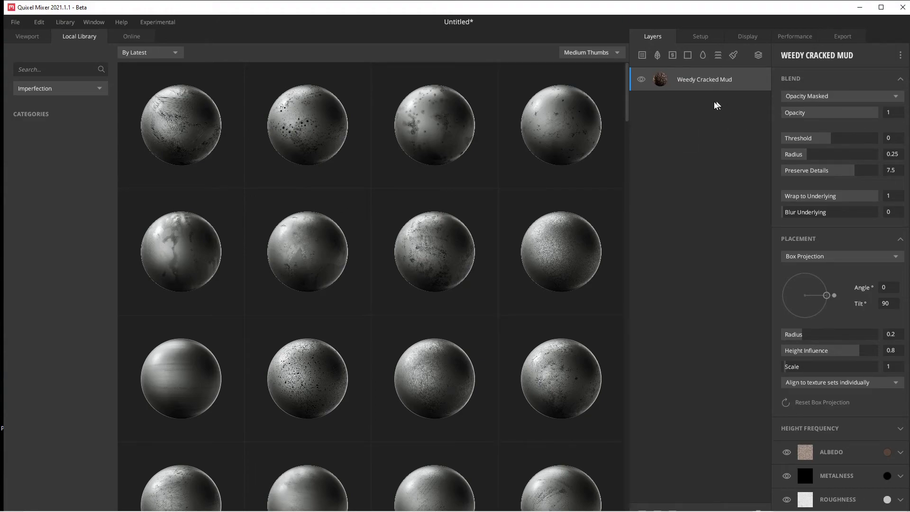
{"action": "scroll", "coordinate": [362, 207], "scroll_direction": "down", "scroll_amount": 5}
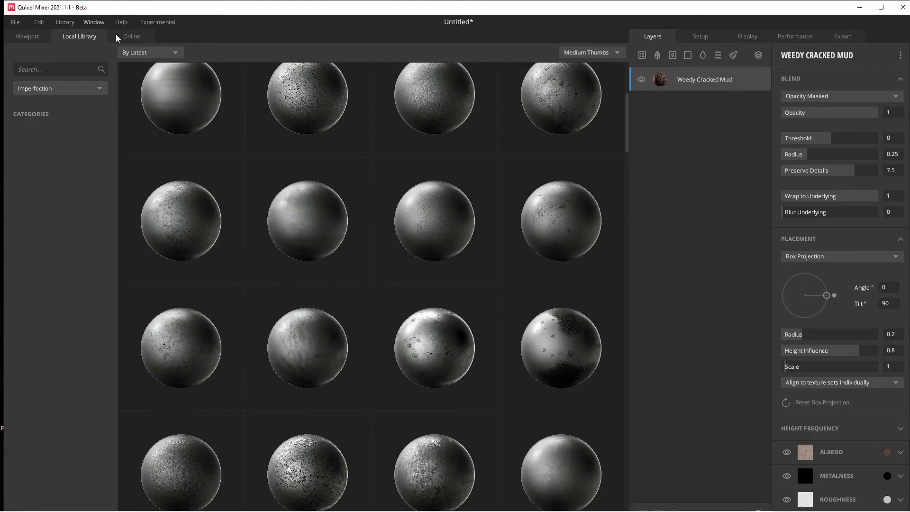
Filter the local library to Smart Material assets and look through the available materials
{"action": "left_click", "coordinate": [121, 37]}
{"action": "left_click", "coordinate": [93, 38]}
{"action": "left_click", "coordinate": [89, 90]}
{"action": "left_click", "coordinate": [88, 89]}
{"action": "left_click", "coordinate": [87, 188]}
{"action": "scroll", "coordinate": [383, 239], "scroll_direction": "down", "scroll_amount": 5}
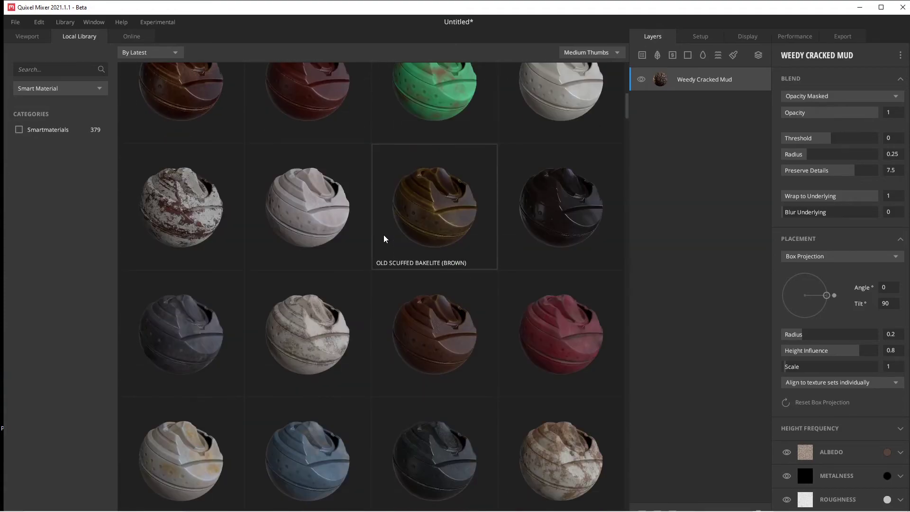
{"action": "scroll", "coordinate": [384, 238], "scroll_direction": "down", "scroll_amount": 3}
{"action": "scroll", "coordinate": [385, 238], "scroll_direction": "up", "scroll_amount": 2}
{"action": "scroll", "coordinate": [384, 239], "scroll_direction": "up", "scroll_amount": 4}
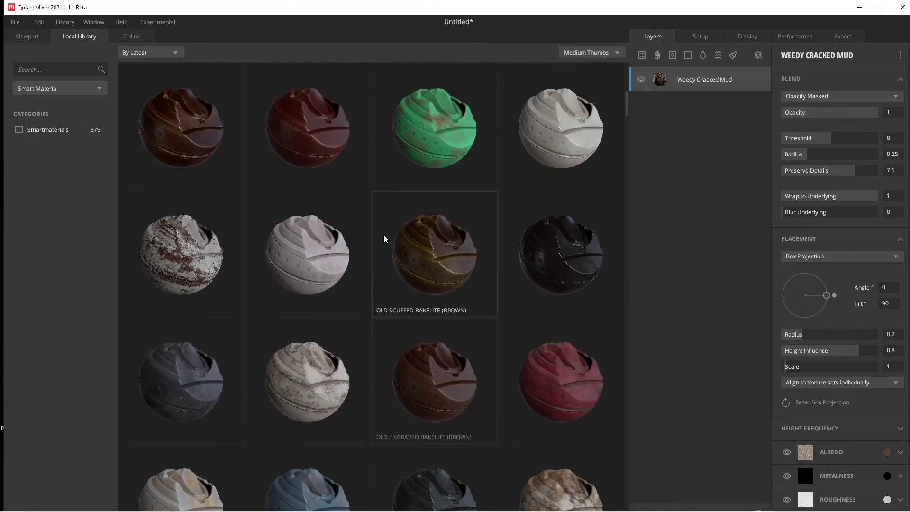
Set the local library filter to All Types and compare its assets with the online concrete surfaces
{"action": "left_click", "coordinate": [87, 94]}
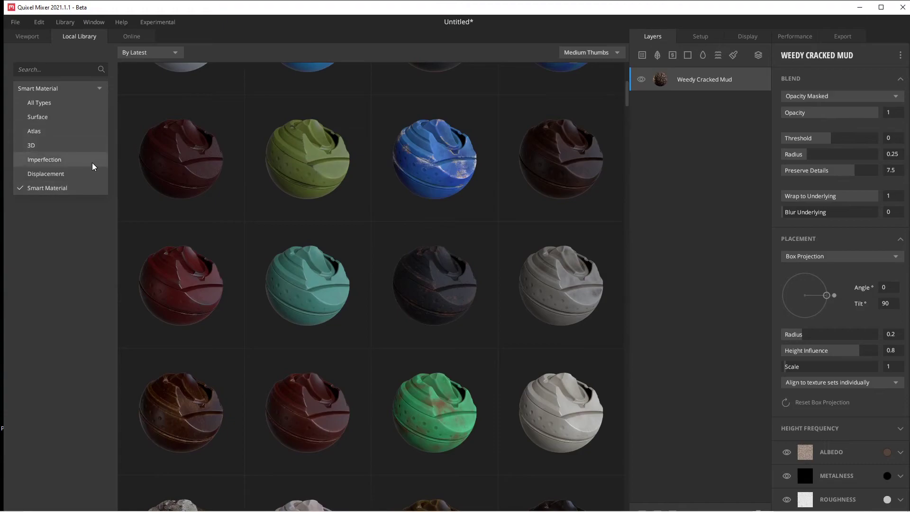
{"action": "left_click", "coordinate": [81, 117]}
{"action": "left_click", "coordinate": [100, 91]}
{"action": "left_click", "coordinate": [90, 101]}
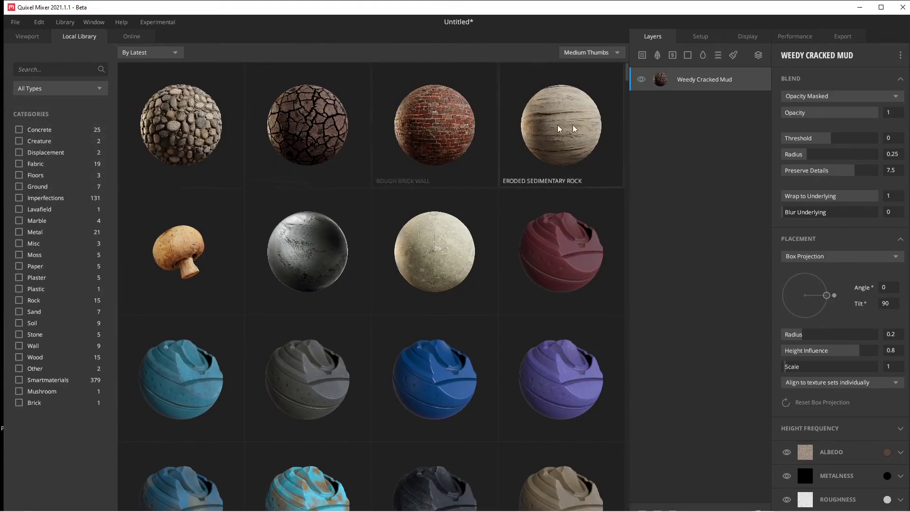
{"action": "left_click", "coordinate": [131, 38]}
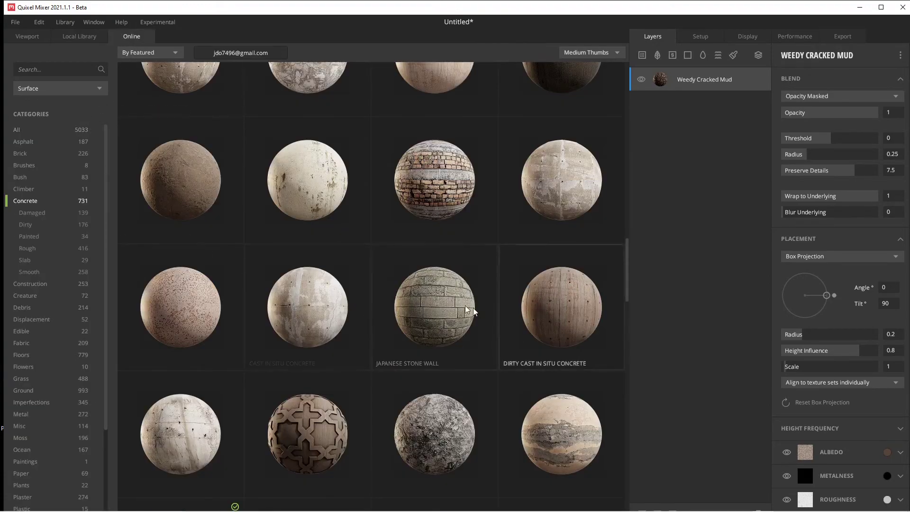
{"action": "left_click", "coordinate": [88, 43]}
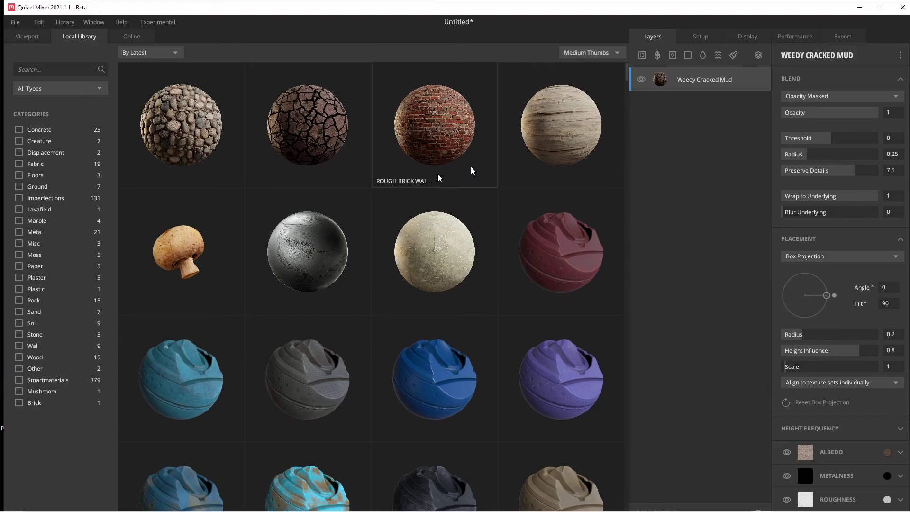
Return to the 3D viewport and examine the Weedy Cracked Mud texture up close on the cube
{"action": "left_click", "coordinate": [27, 36]}
{"action": "left_click_drag", "start_coordinate": [370, 281], "coordinate": [392, 302]}
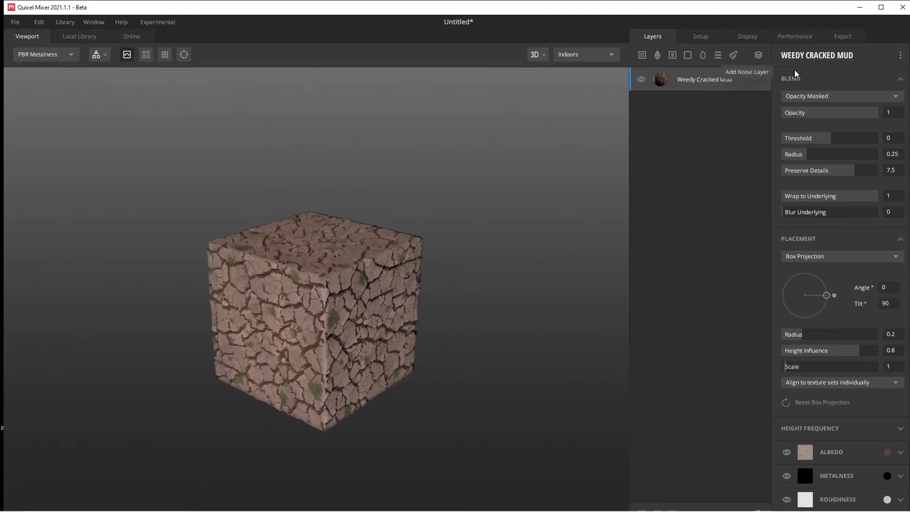
{"action": "scroll", "coordinate": [331, 259], "scroll_direction": "up", "scroll_amount": 3}
{"action": "left_click_drag", "start_coordinate": [331, 266], "coordinate": [688, 290]}
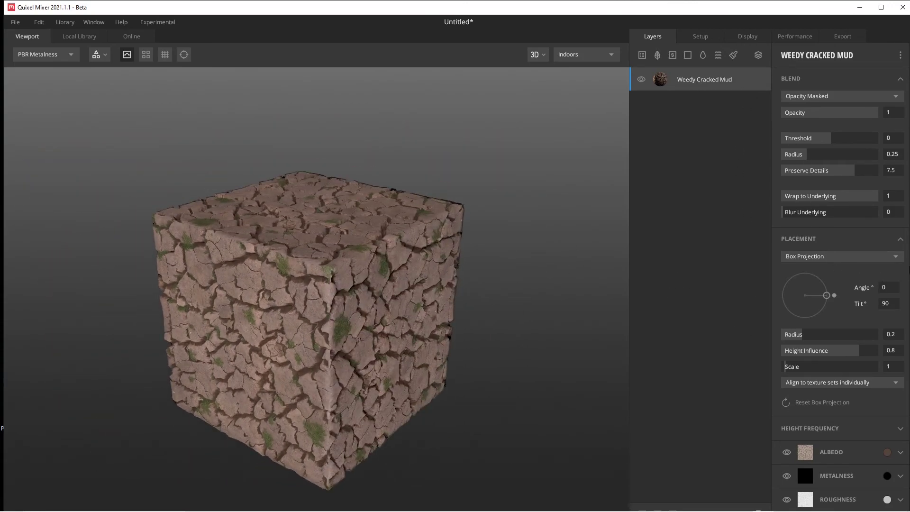
Collapse the Weedy Cracked Mud layer's Placement settings and view the textured cube from several sides
{"action": "left_click", "coordinate": [900, 239]}
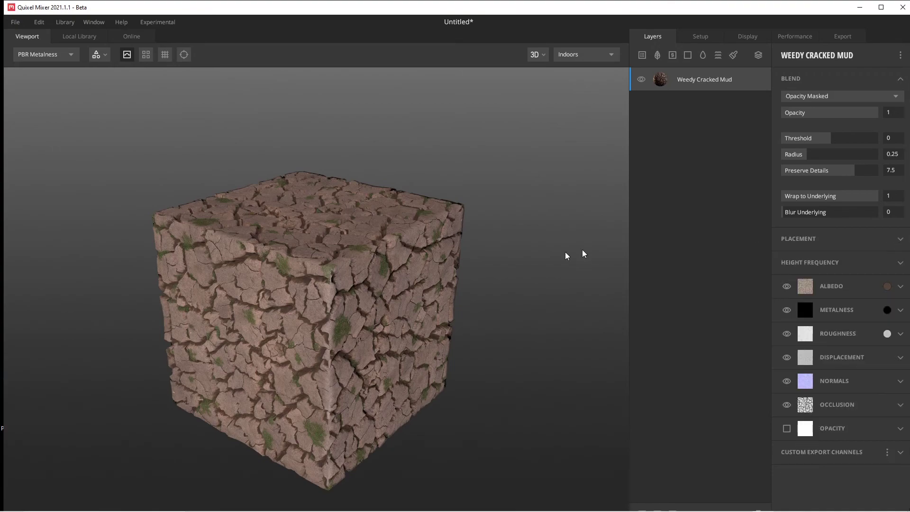
{"action": "scroll", "coordinate": [526, 275], "scroll_direction": "down", "scroll_amount": 2}
{"action": "left_click_drag", "start_coordinate": [525, 276], "coordinate": [443, 295]}
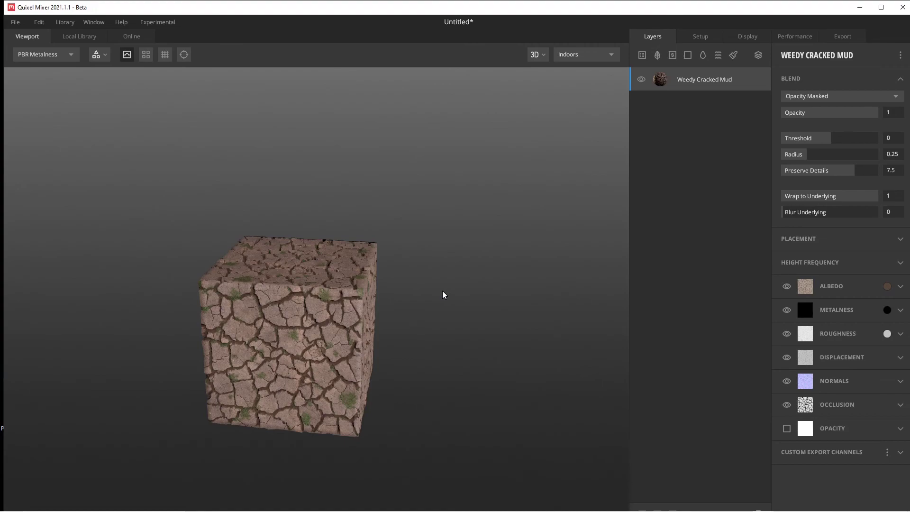
{"action": "left_click_drag", "start_coordinate": [473, 322], "coordinate": [379, 342]}
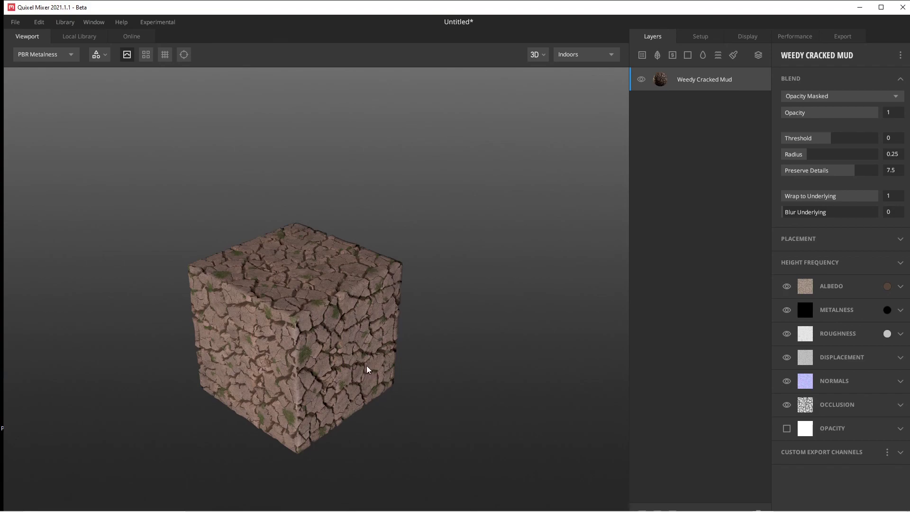
{"action": "scroll", "coordinate": [394, 325], "scroll_direction": "up", "scroll_amount": 2}
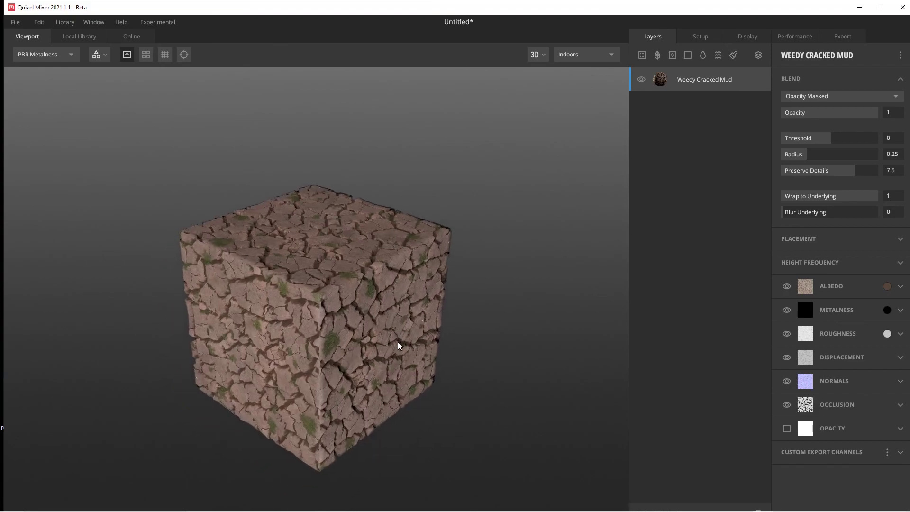